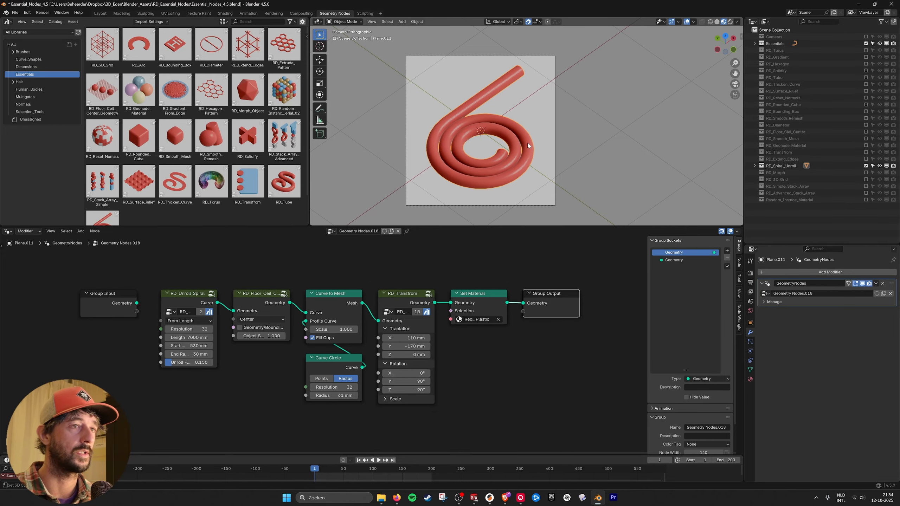
# Step: Hide the RD_Spiral_Unroll collection and show RD_Extend_Edges, RD_Transfrom and RD_Geonode_Material briefly, one after another
pyautogui.click(754, 166)
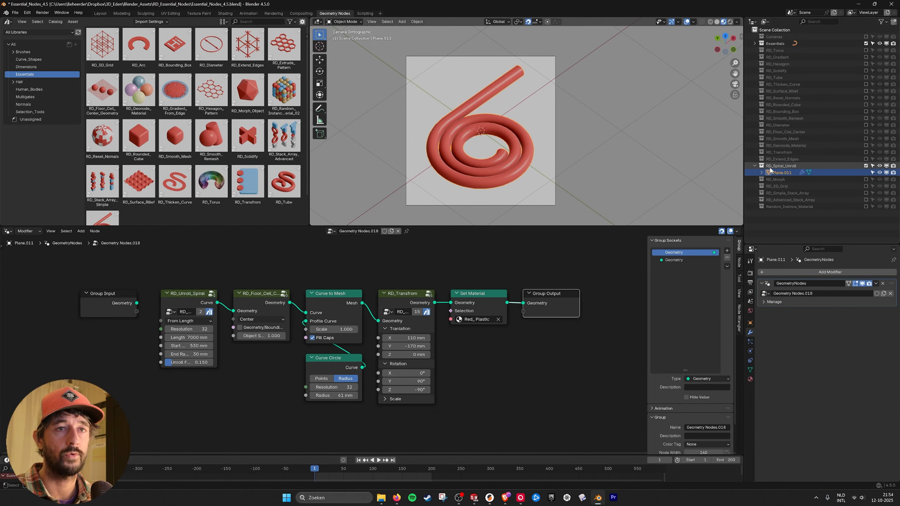
pyautogui.click(866, 166)
pyautogui.click(866, 159)
pyautogui.click(866, 159)
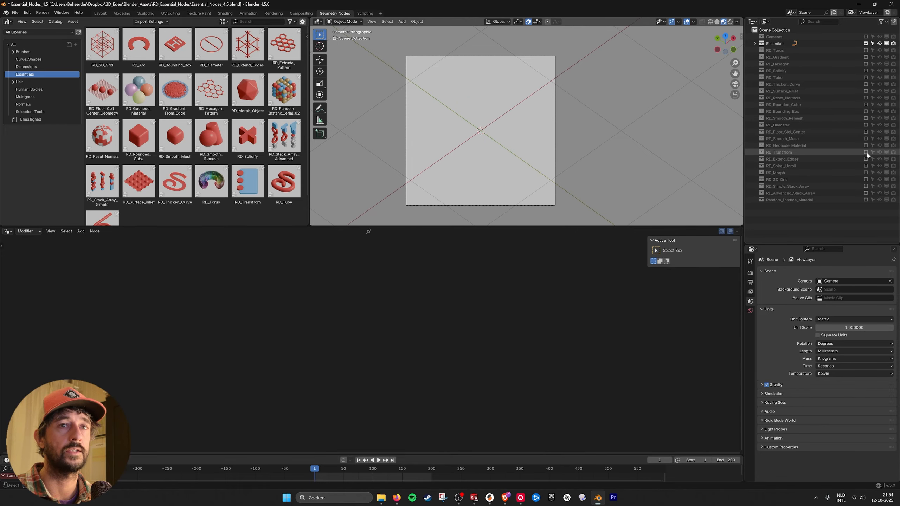
pyautogui.click(867, 152)
pyautogui.click(867, 153)
pyautogui.click(866, 145)
pyautogui.click(867, 145)
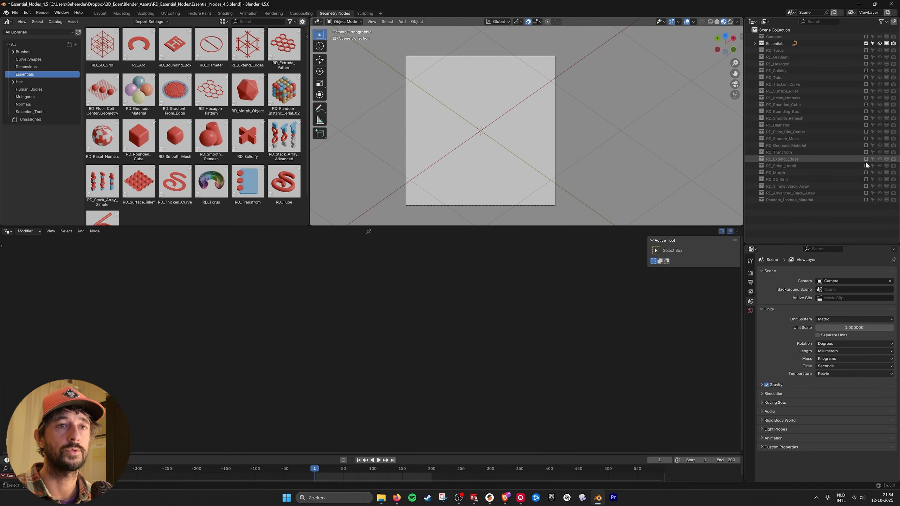
# Step: Show the RD_Spiral_Unroll collection and select the red spiral to display its node tree
pyautogui.click(866, 165)
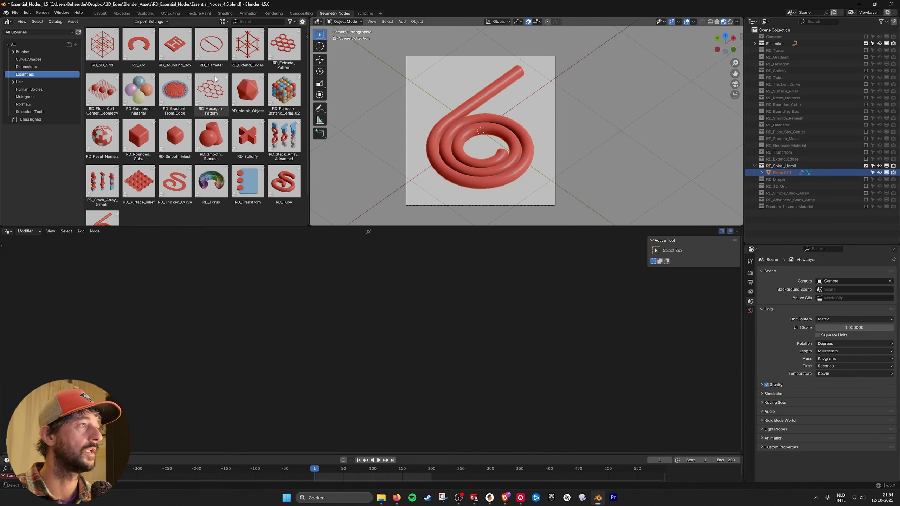
pyautogui.click(527, 149)
pyautogui.click(412, 298)
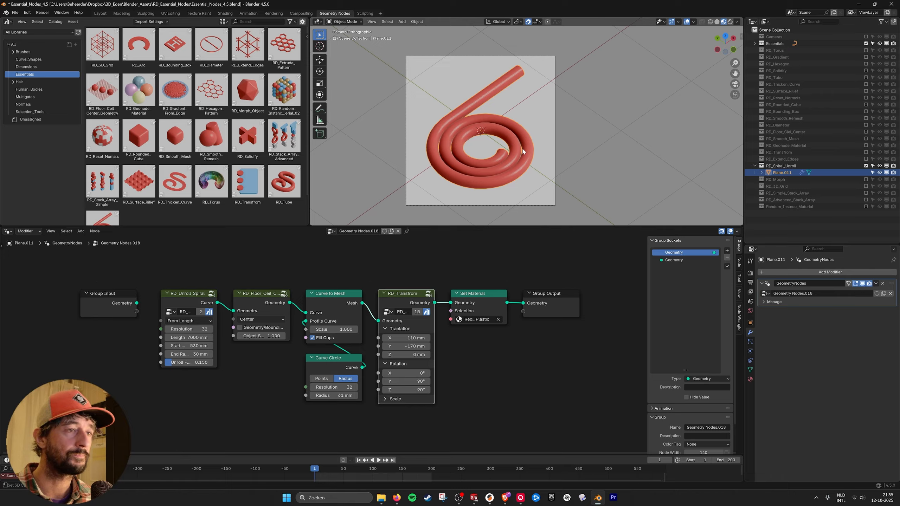
pyautogui.scroll(1, 528, 178)
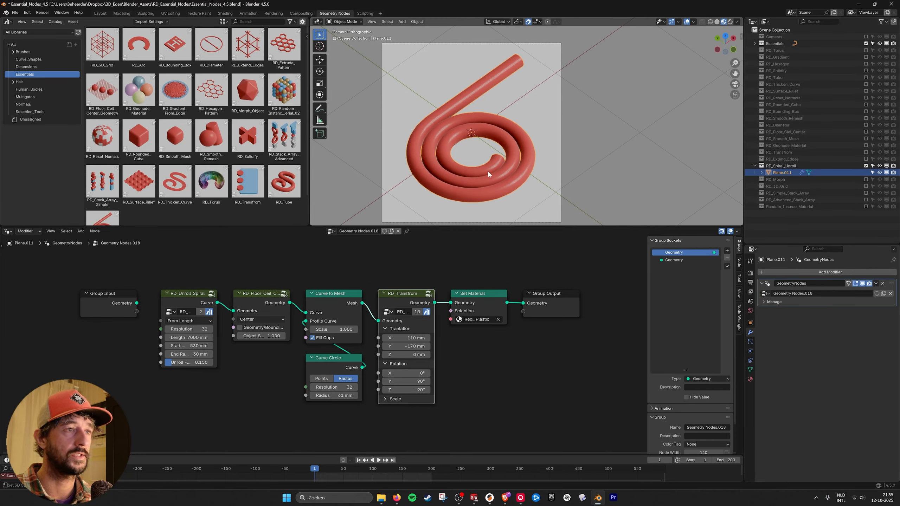
pyautogui.scroll(-1, 489, 174)
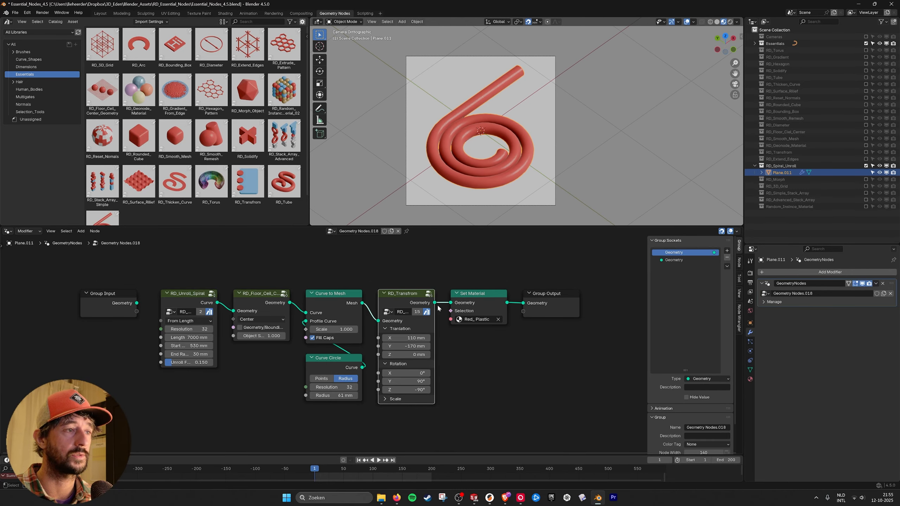
# Step: Try out other values for the settings of the RD_Unroll_Spiral node, and undo the changes
pyautogui.scroll(1, 293, 305)
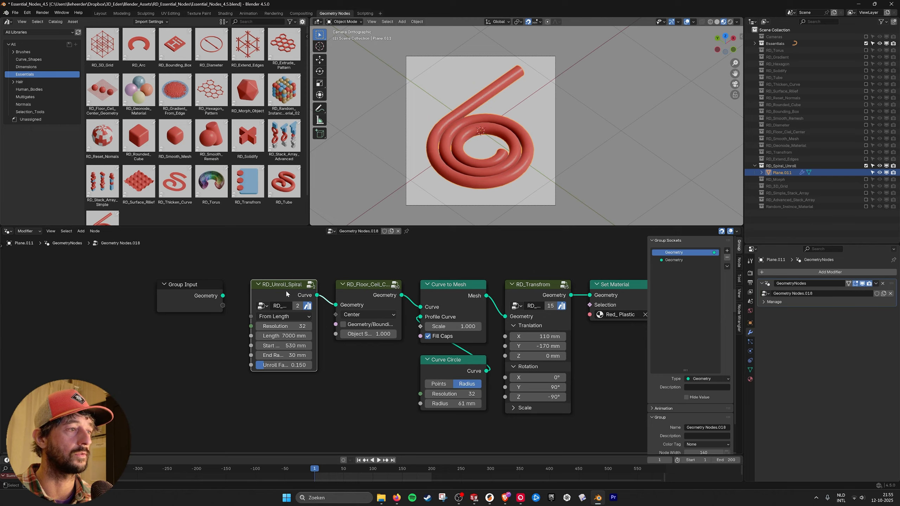
pyautogui.moveTo(285, 290); pyautogui.dragTo(362, 280, button='middle')
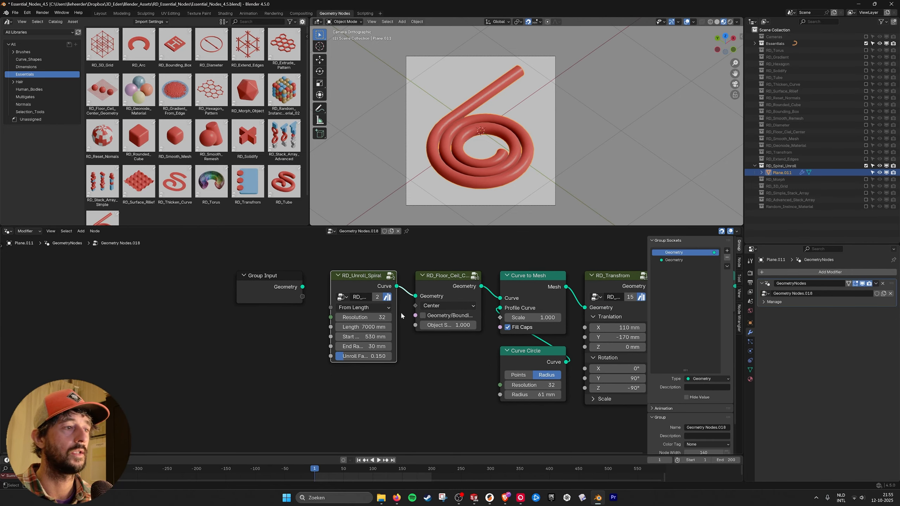
pyautogui.click(367, 308)
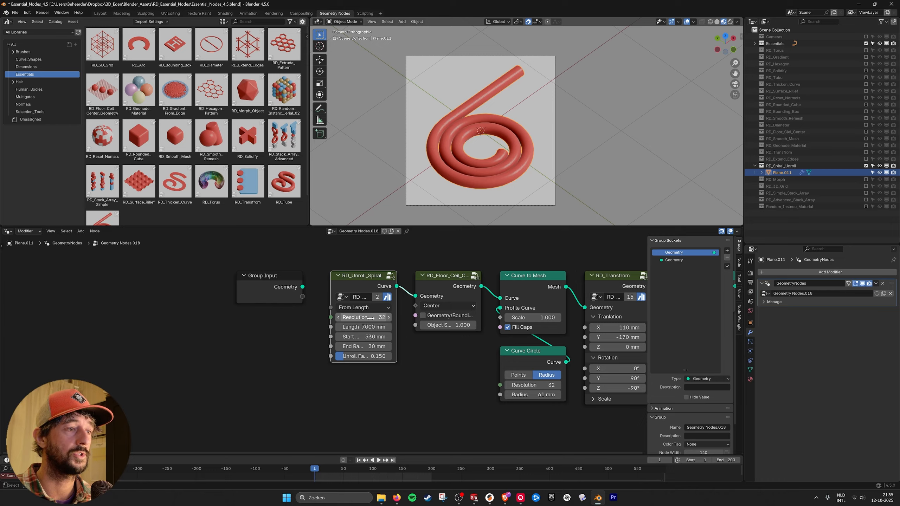
pyautogui.moveTo(369, 318); pyautogui.dragTo(366, 357)
pyautogui.hotkey('ctrl', 'z')
pyautogui.hotkey('ctrl', 'z')
pyautogui.hotkey('ctrl', 'z')
pyautogui.hotkey('ctrl', 'z')
# Step: Switch the RD_Unroll_Spiral node from length mode to From Rotations
pyautogui.scroll(-1, 482, 362)
pyautogui.moveTo(481, 362); pyautogui.dragTo(389, 356, button='middle')
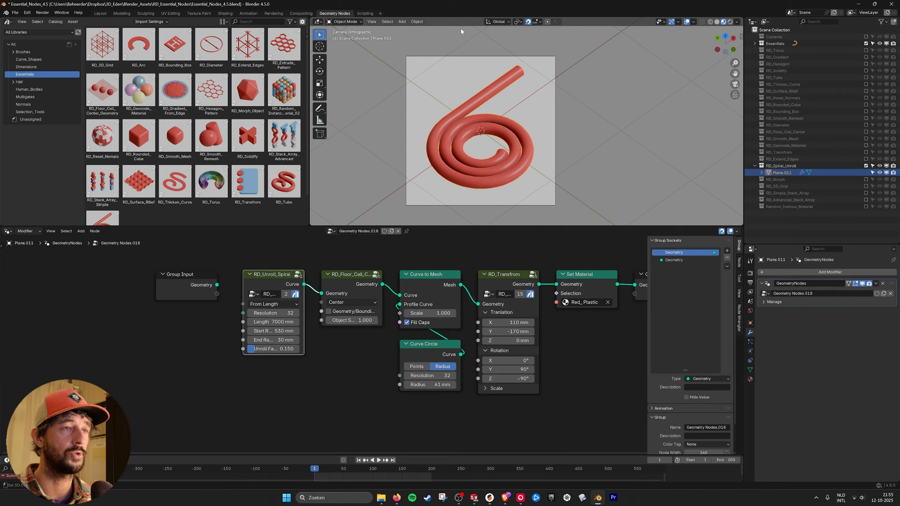
pyautogui.moveTo(440, 351); pyautogui.dragTo(462, 355, button='middle')
pyautogui.moveTo(367, 334); pyautogui.dragTo(401, 339, button='middle')
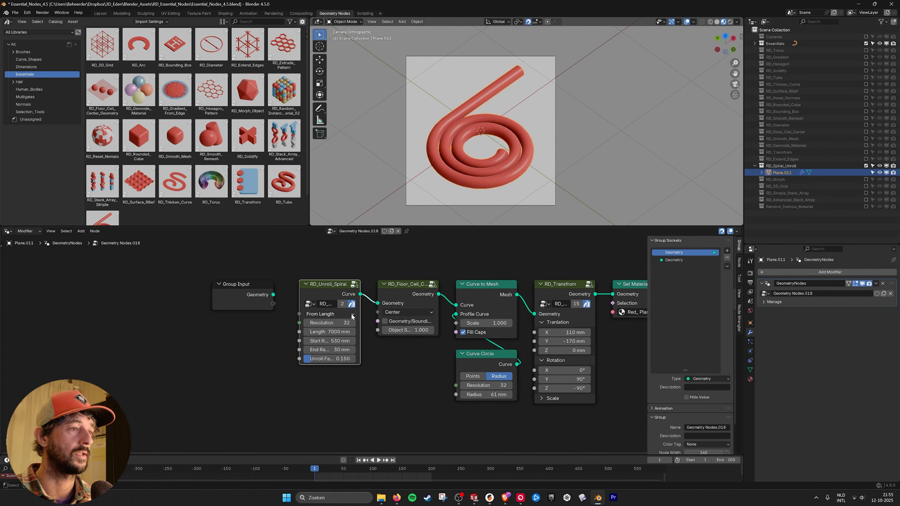
pyautogui.click(331, 314)
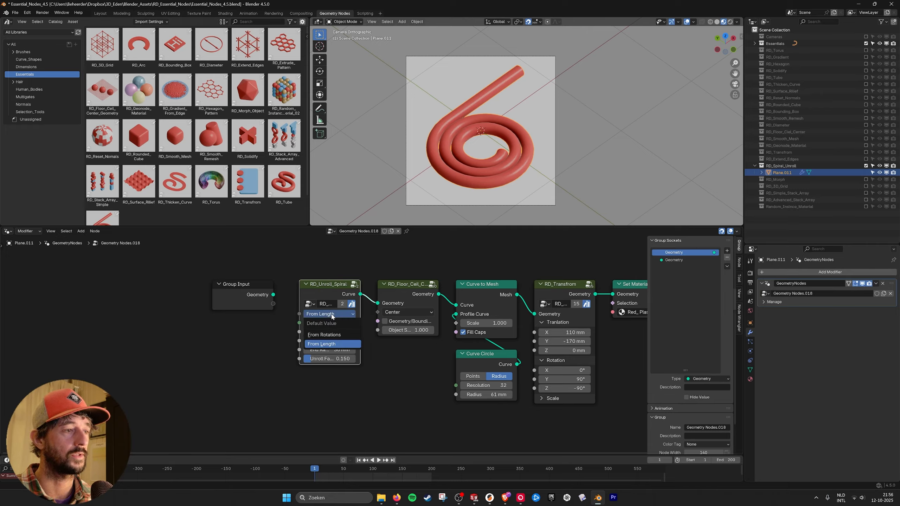
pyautogui.click(332, 335)
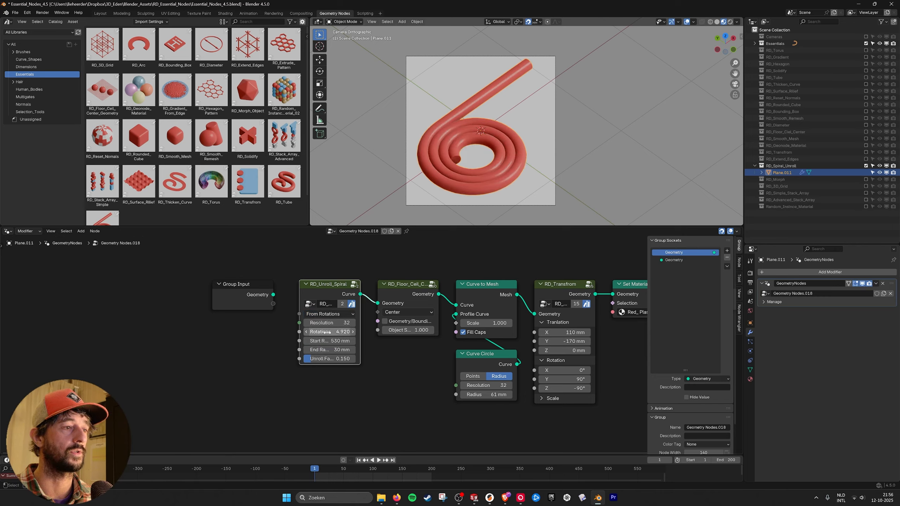
# Step: Try out other rotations and radius values on the RD_Unroll_Spiral node, and undo them
pyautogui.moveTo(328, 334); pyautogui.dragTo(356, 333)
pyautogui.hotkey('ctrl', 'z')
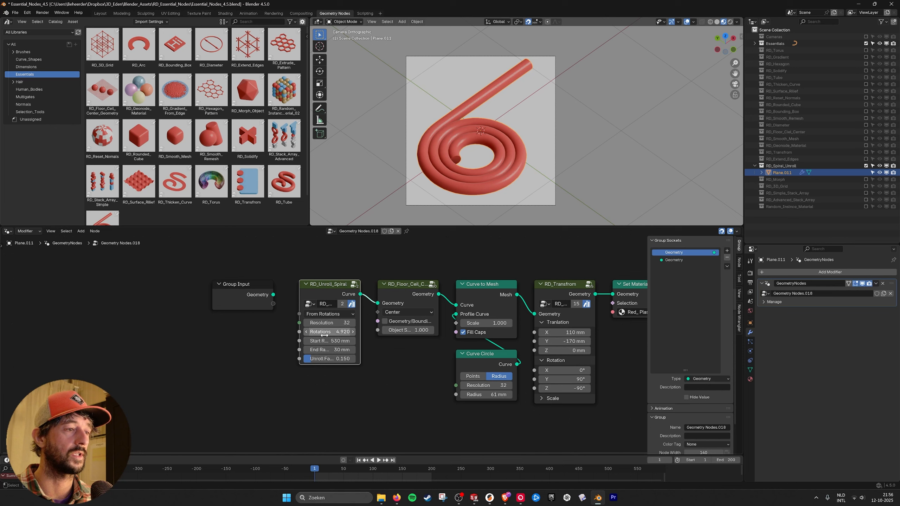
pyautogui.moveTo(320, 341); pyautogui.dragTo(358, 365)
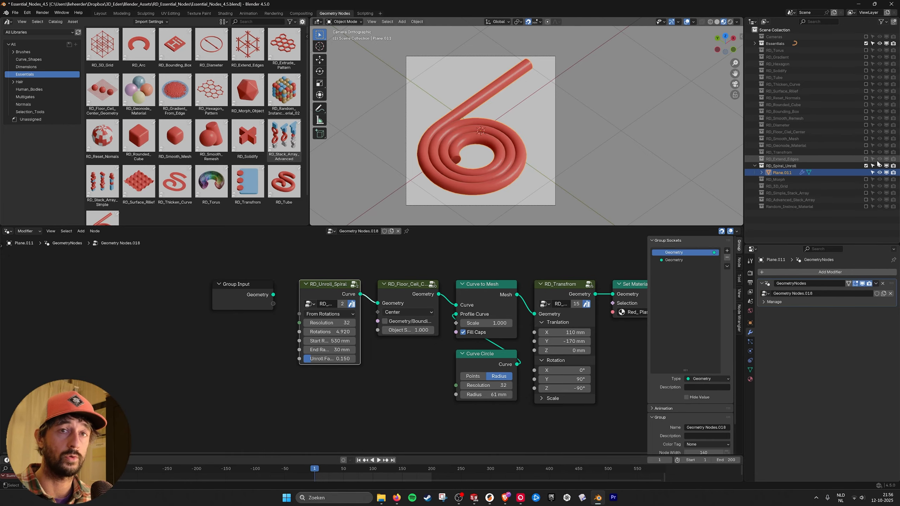
# Step: Hide the RD_Spiral_Unroll collection, show RD_Morph instead and select its Plane.012 object
pyautogui.click(865, 166)
pyautogui.click(866, 172)
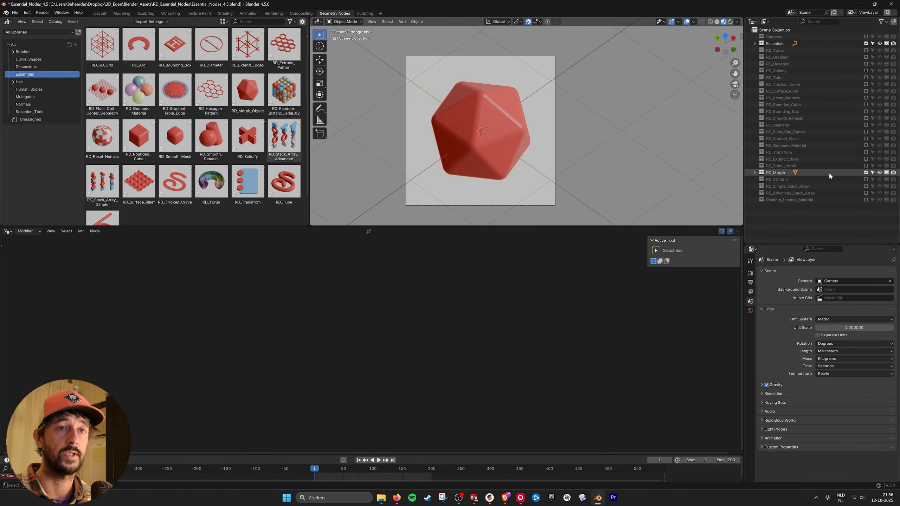
pyautogui.click(755, 173)
pyautogui.click(778, 179)
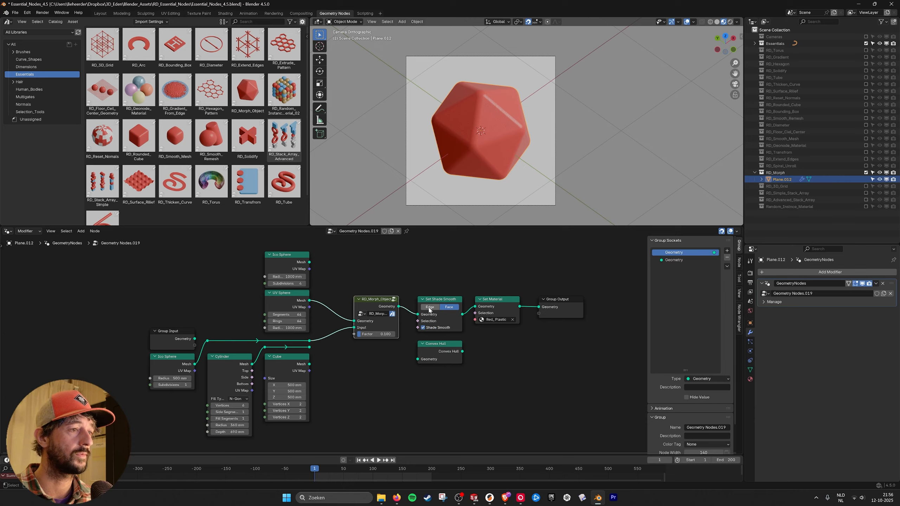
# Step: Preview the UV Sphere and the 500 mm Ico Sphere directly through the Group Output, and reconnect Set Material to it
pyautogui.moveTo(430, 308); pyautogui.dragTo(446, 308, button='middle')
pyautogui.scroll(3, 458, 309)
pyautogui.scroll(-2, 402, 297)
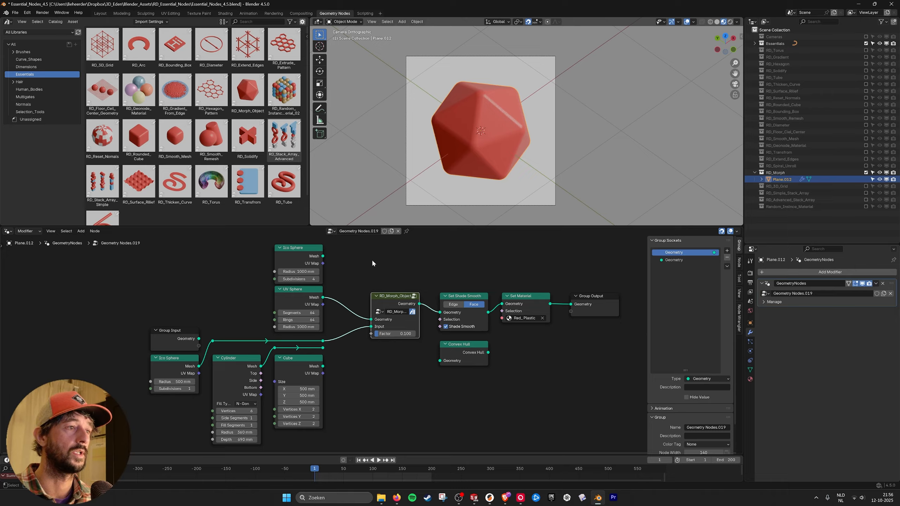
pyautogui.moveTo(371, 259)
pyautogui.mouseDown(button='middle')
pyautogui.moveTo(385, 261)
pyautogui.moveTo(373, 262)
pyautogui.mouseUp(button='middle')
pyautogui.moveTo(324, 301); pyautogui.dragTo(477, 269)
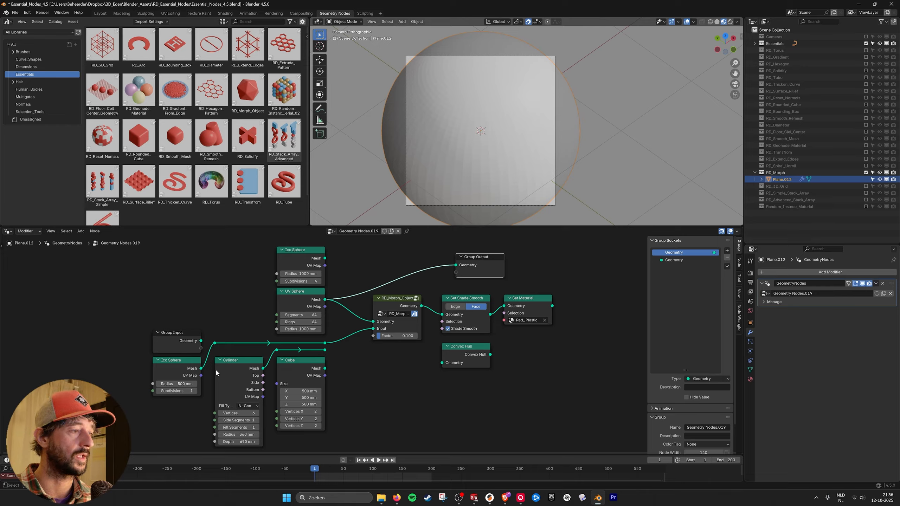
pyautogui.moveTo(323, 343); pyautogui.dragTo(456, 265)
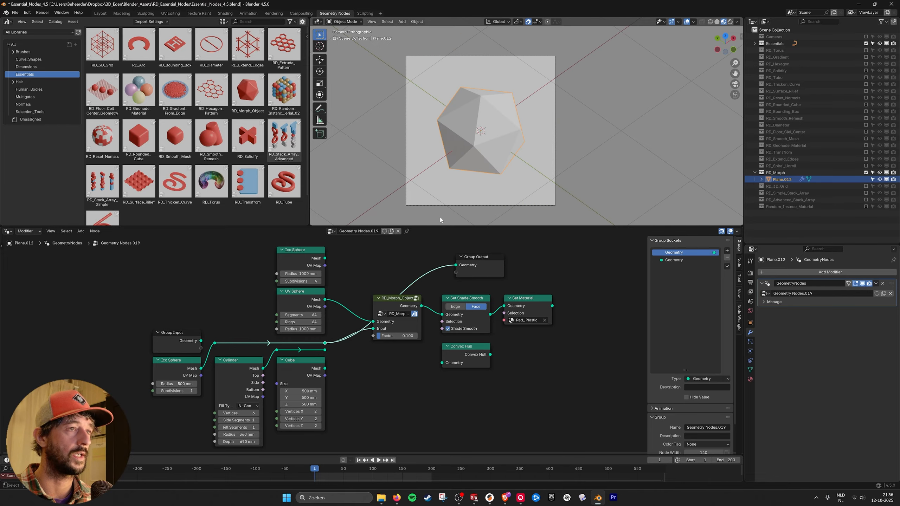
pyautogui.moveTo(326, 301); pyautogui.dragTo(615, 297)
pyautogui.moveTo(552, 306); pyautogui.dragTo(580, 293)
pyautogui.moveTo(595, 297); pyautogui.dragTo(582, 310)
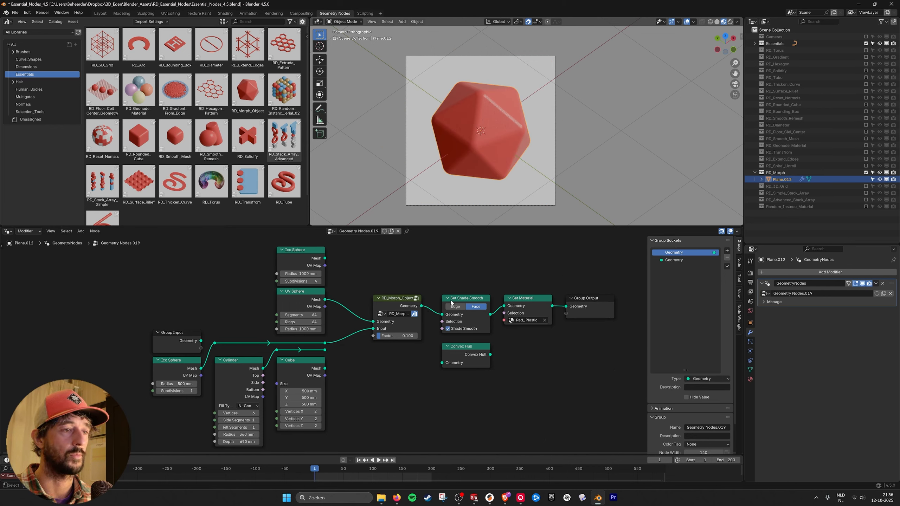
# Step: Delete the unconnected 1000 mm Ico Sphere node and set the RD_Morph_Object node's factor to about 0.094
pyautogui.click(535, 298)
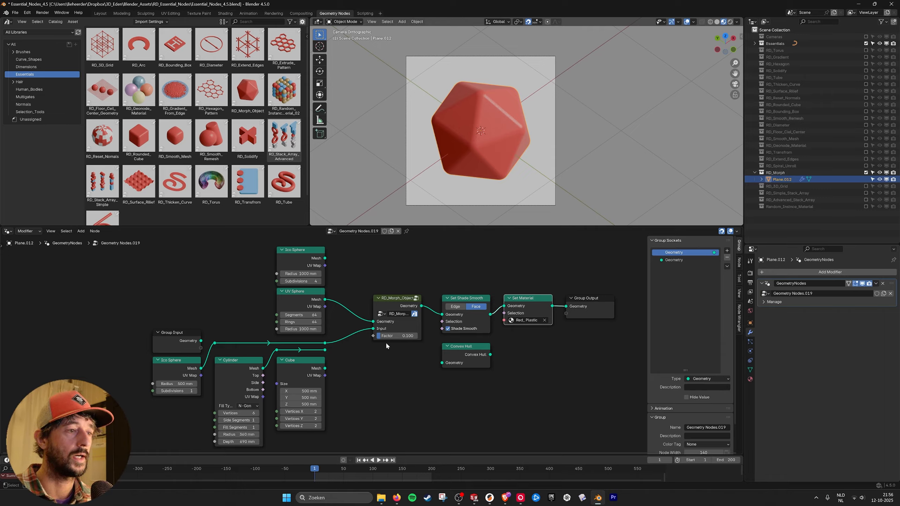
pyautogui.moveTo(390, 336)
pyautogui.mouseDown()
pyautogui.moveTo(429, 336)
pyautogui.moveTo(393, 336)
pyautogui.mouseUp()
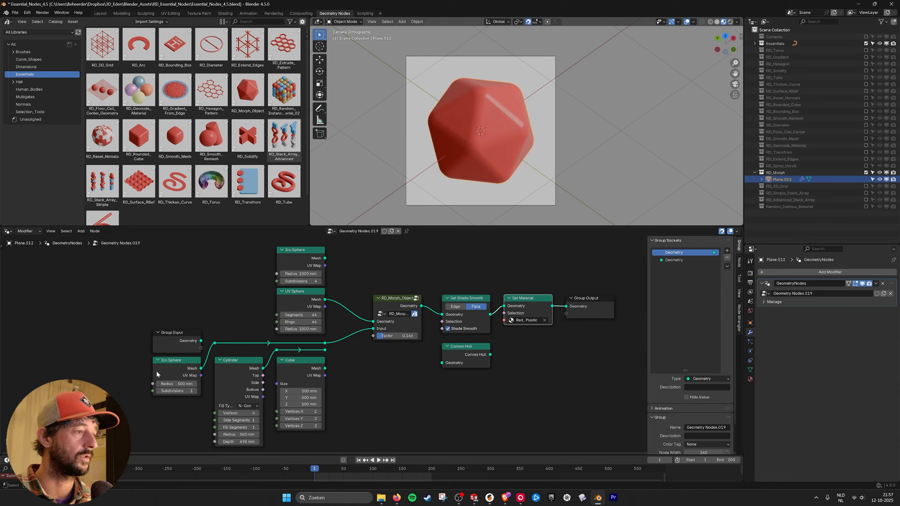
pyautogui.click(305, 254)
pyautogui.press('x')
pyautogui.moveTo(396, 336)
pyautogui.mouseDown()
pyautogui.moveTo(425, 336)
pyautogui.moveTo(386, 339)
pyautogui.mouseUp()
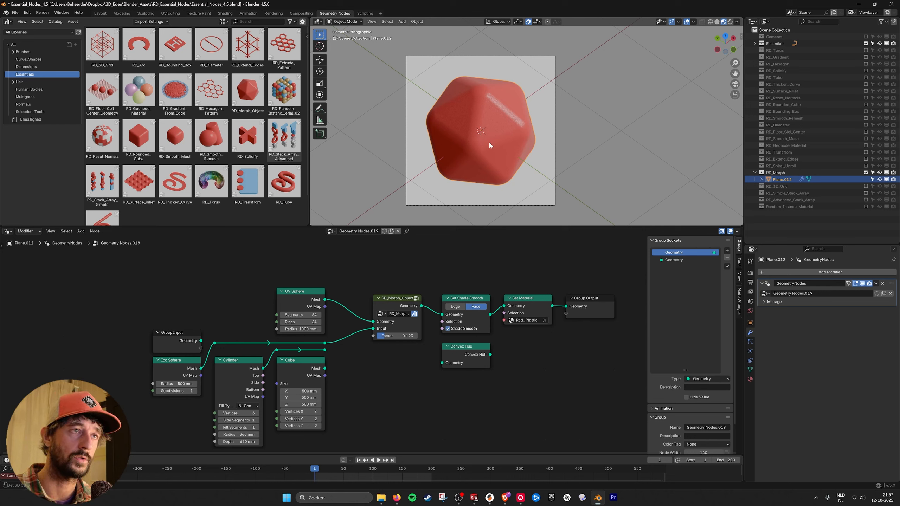
pyautogui.moveTo(391, 339); pyautogui.dragTo(381, 339)
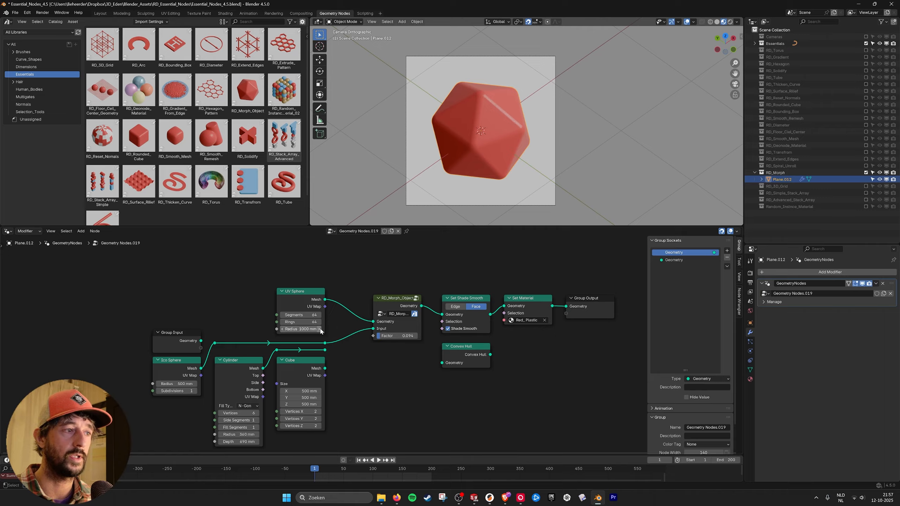
# Step: Switch the viewport to wireframe shading and preview the Ico Sphere, Cylinder and Cube in turn through the Group Output
pyautogui.moveTo(201, 368); pyautogui.dragTo(568, 307)
pyautogui.click(710, 21)
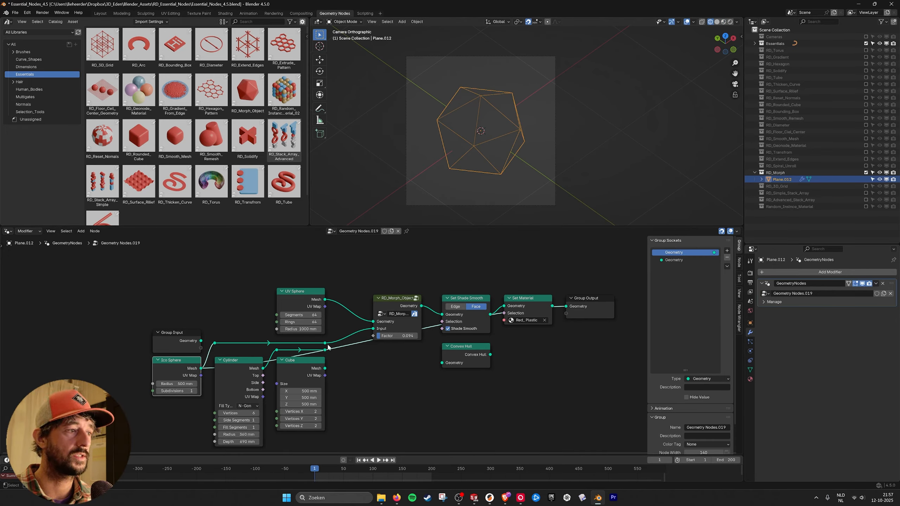
pyautogui.moveTo(263, 369); pyautogui.dragTo(567, 307)
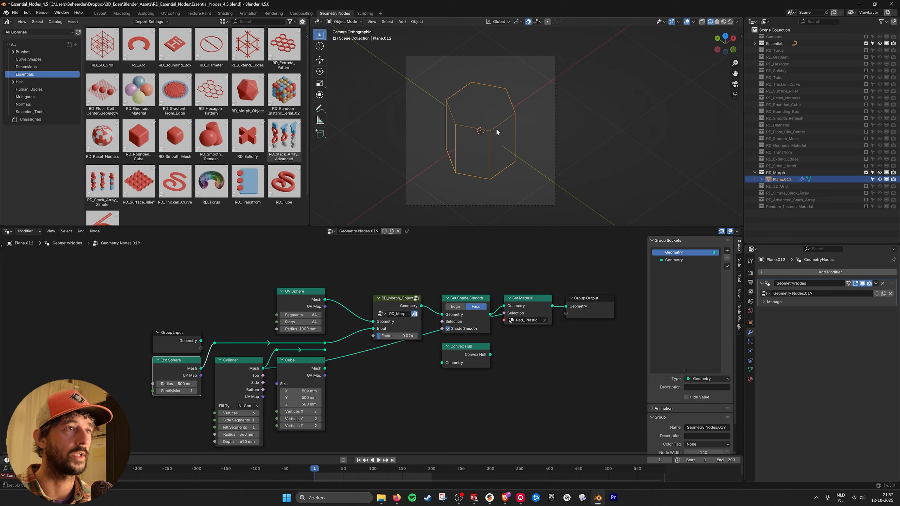
pyautogui.moveTo(325, 369); pyautogui.dragTo(568, 307)
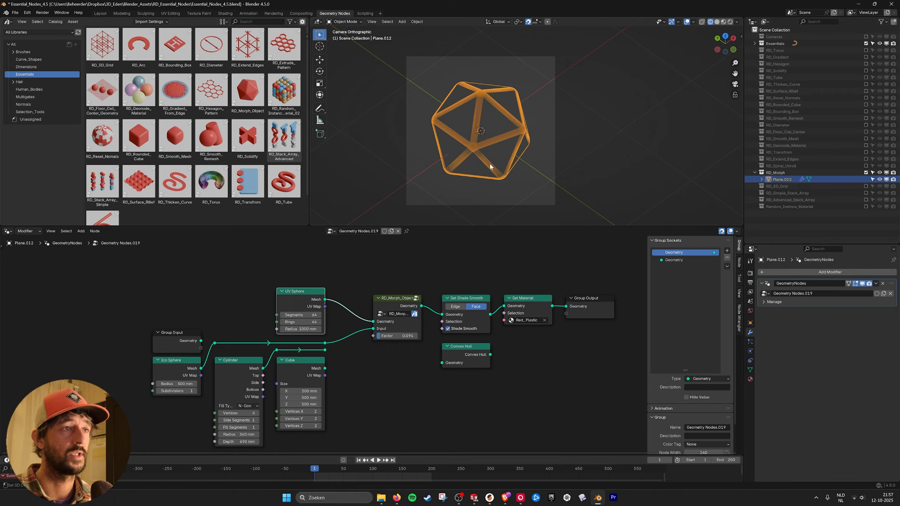
# Step: Examine the wireframe of the morphed icosphere from several angles and return to the camera view
pyautogui.moveTo(490, 164); pyautogui.dragTo(514, 167, button='middle')
pyautogui.scroll(4, 510, 172)
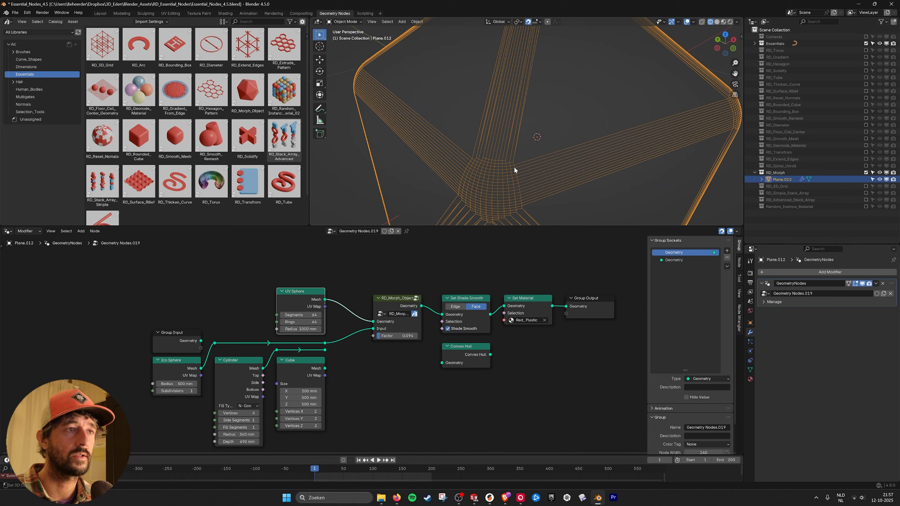
pyautogui.moveTo(525, 134); pyautogui.dragTo(310, 209, button='middle')
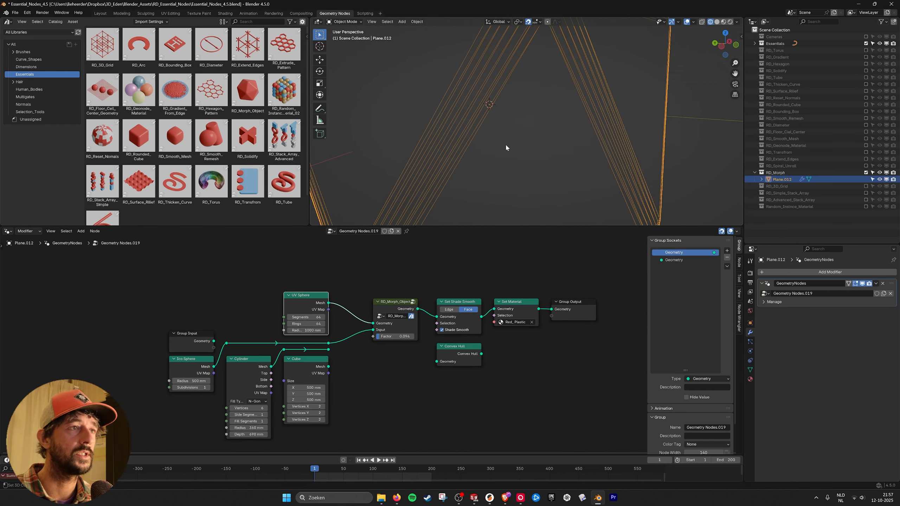
pyautogui.moveTo(505, 144); pyautogui.dragTo(525, 131, button='middle')
pyautogui.scroll(-3, 525, 131)
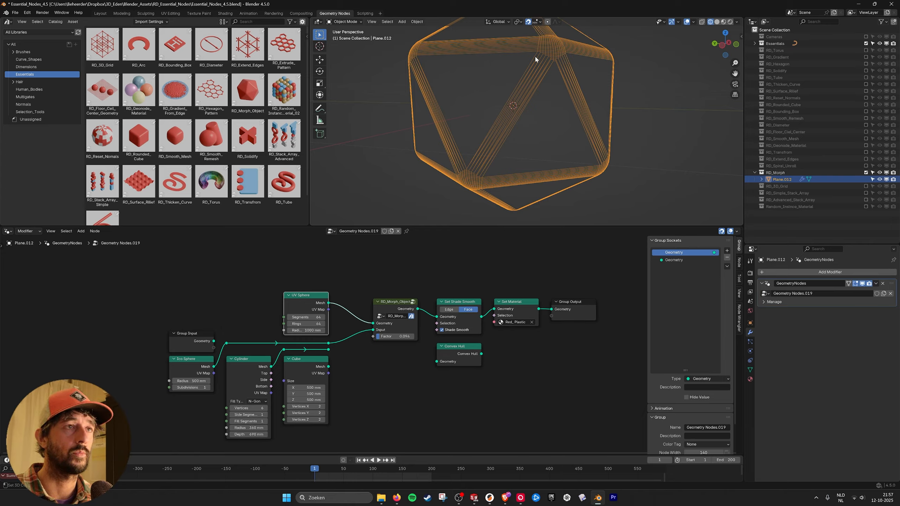
pyautogui.moveTo(565, 128); pyautogui.dragTo(635, 110, button='middle')
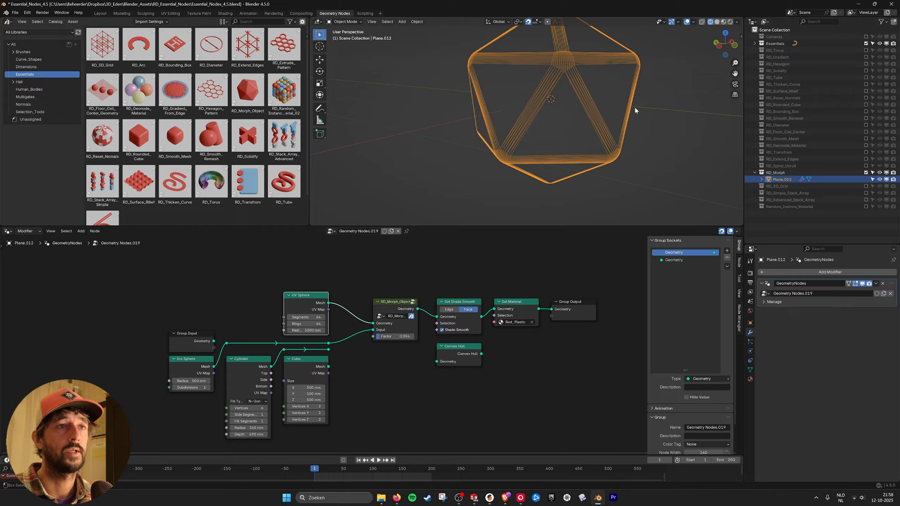
pyautogui.click(735, 84)
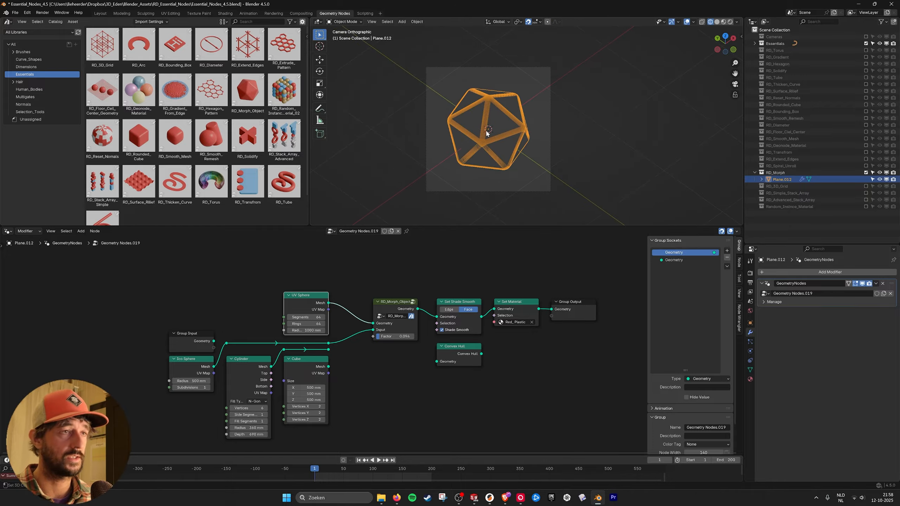
pyautogui.scroll(2, 486, 133)
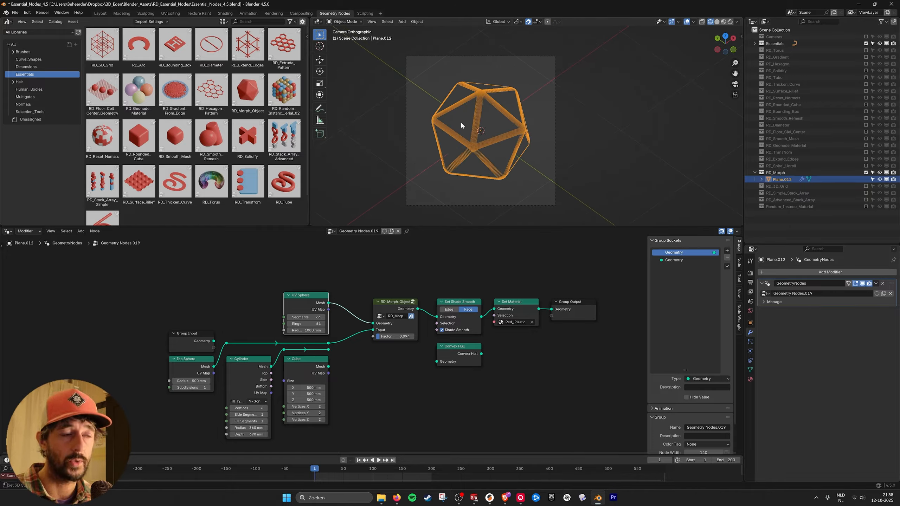
# Step: Try higher factor values on the RD_Morph_Object node and a shift of the UV Sphere, and undo the change
pyautogui.moveTo(390, 336); pyautogui.dragTo(396, 337)
pyautogui.moveTo(394, 336); pyautogui.dragTo(407, 336)
pyautogui.moveTo(305, 324); pyautogui.dragTo(286, 317)
pyautogui.hotkey('ctrl', 'z')
pyautogui.click(363, 371)
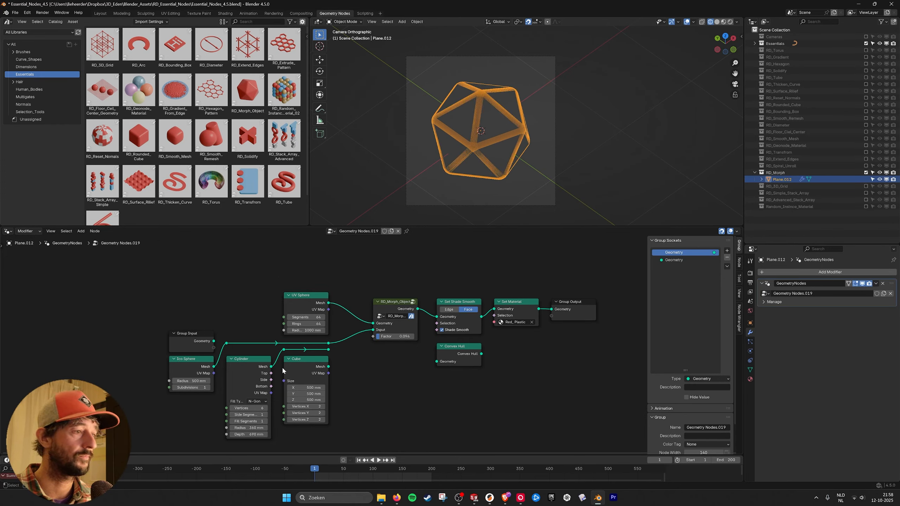
# Step: Connect the Cylinder mesh to the RD_Morph_Object node's Input and inspect the morphed shape in solid shading
pyautogui.moveTo(329, 349); pyautogui.dragTo(373, 330)
pyautogui.click(717, 22)
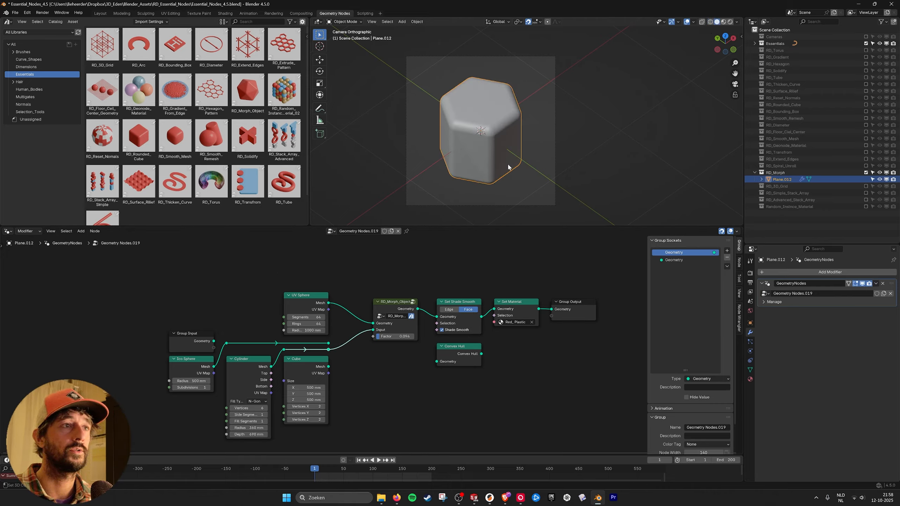
pyautogui.click(527, 142)
pyautogui.scroll(2, 512, 153)
pyautogui.moveTo(512, 153); pyautogui.dragTo(495, 134, button='middle')
pyautogui.scroll(-2, 519, 144)
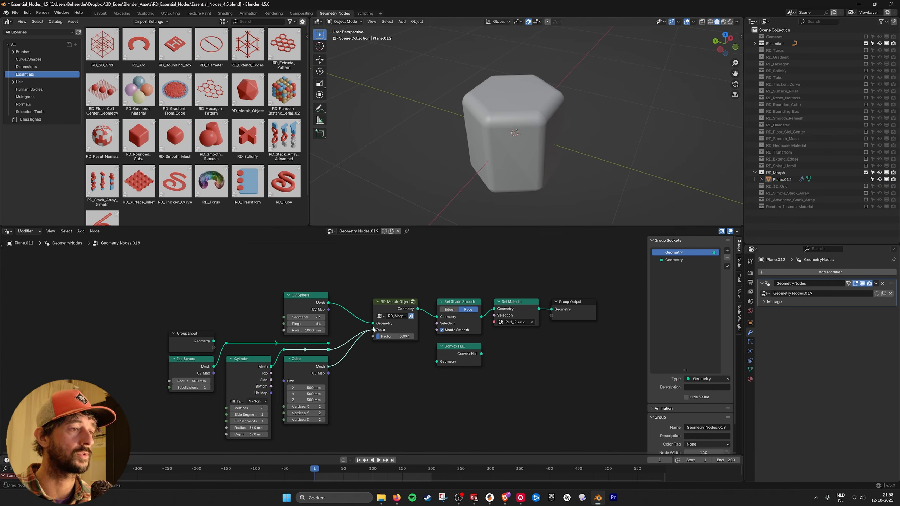
# Step: Connect the Cube mesh to the RD_Morph_Object node's Input, and try a factor of about 0.144 before undoing it
pyautogui.moveTo(373, 327); pyautogui.dragTo(373, 328)
pyautogui.scroll(-1, 545, 156)
pyautogui.moveTo(545, 155)
pyautogui.mouseDown(button='middle')
pyautogui.moveTo(509, 145)
pyautogui.moveTo(529, 154)
pyautogui.mouseUp(button='middle')
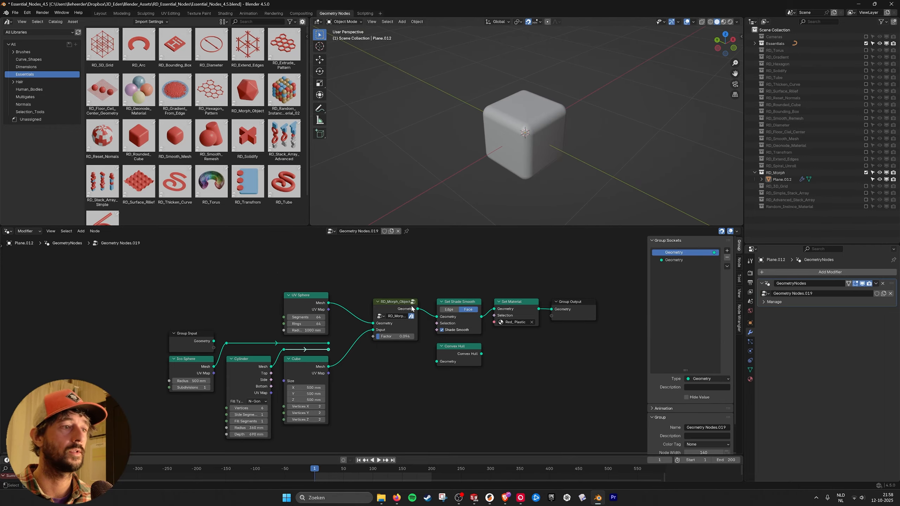
pyautogui.moveTo(390, 337)
pyautogui.mouseDown()
pyautogui.moveTo(419, 337)
pyautogui.moveTo(392, 337)
pyautogui.mouseUp()
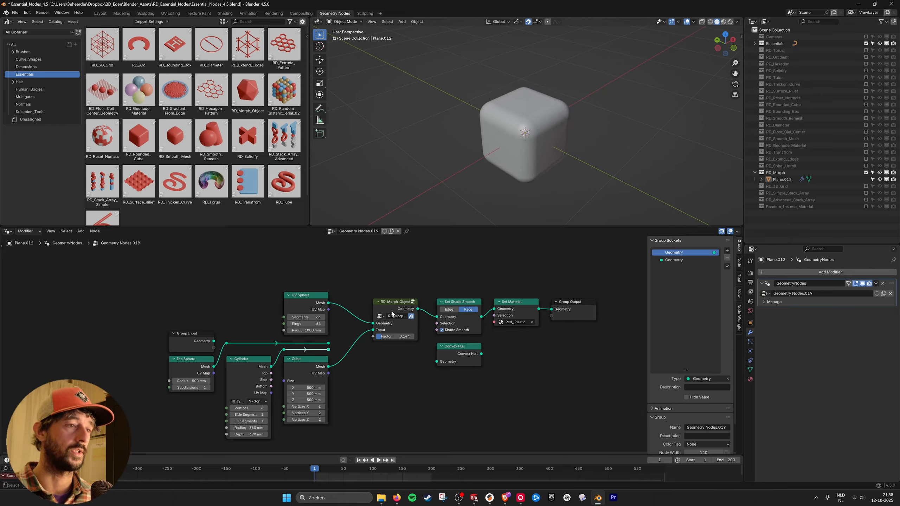
pyautogui.hotkey('ctrl', 'z')
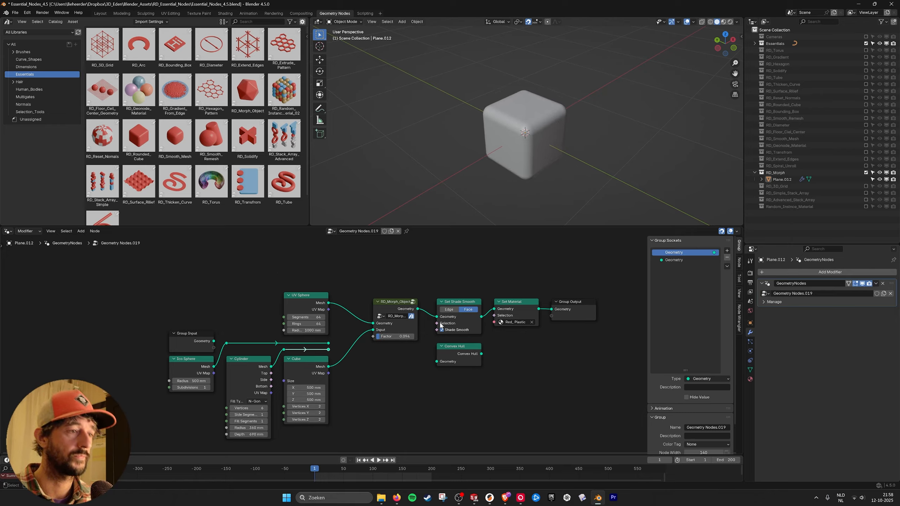
# Step: Open the RD_Morph_Object group, examine its Sample Nearest, Sample Index, Mix and Set Position nodes, and return to the parent tree
pyautogui.moveTo(441, 326); pyautogui.dragTo(434, 327, button='middle')
pyautogui.click(391, 305)
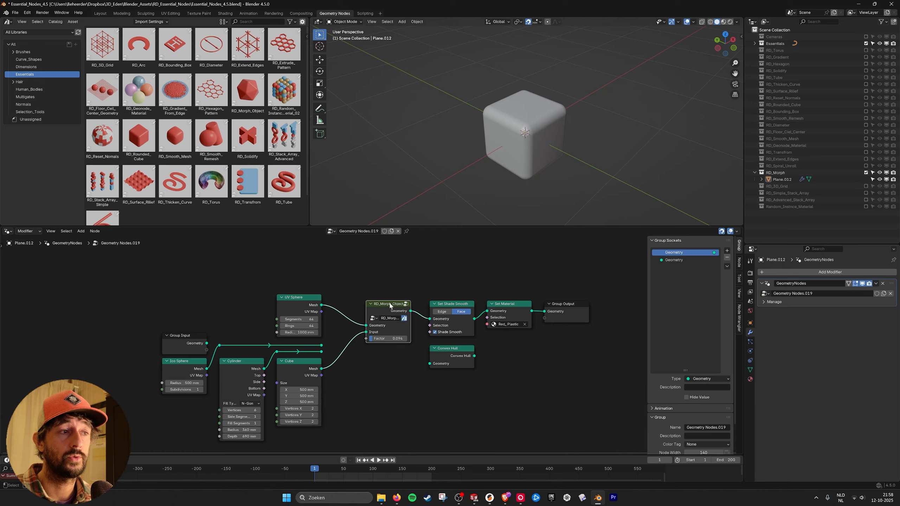
pyautogui.moveTo(417, 297); pyautogui.dragTo(429, 295, button='middle')
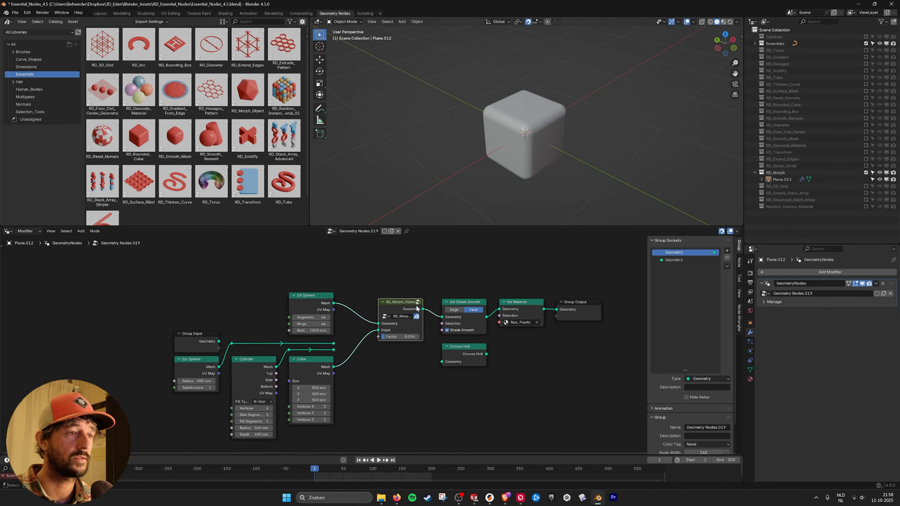
pyautogui.click(418, 303)
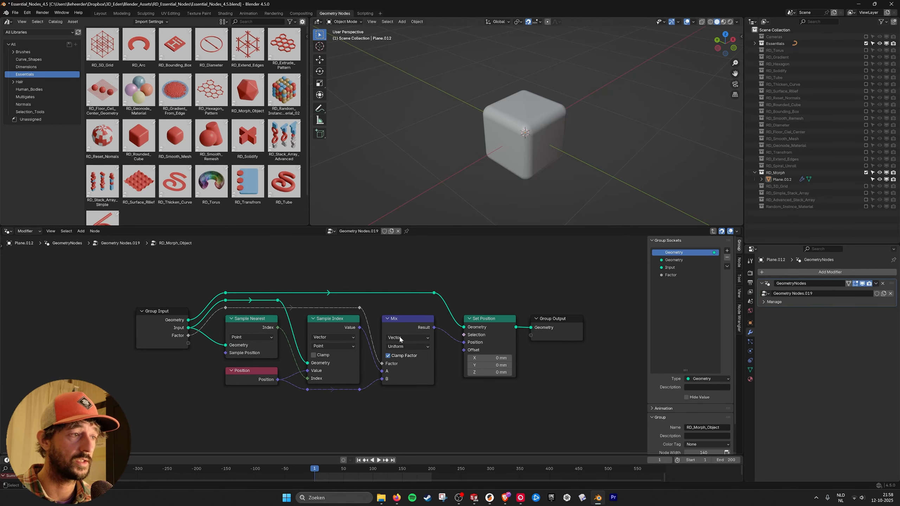
pyautogui.click(243, 327)
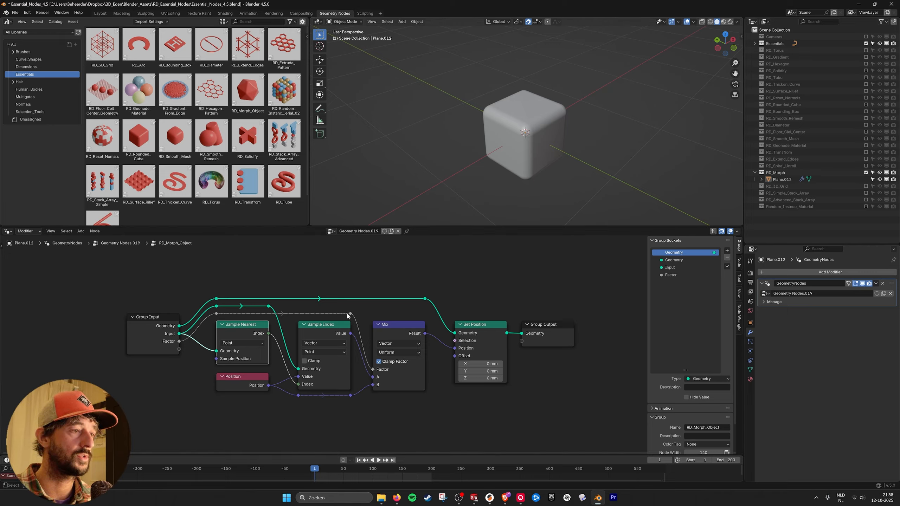
pyautogui.click(332, 328)
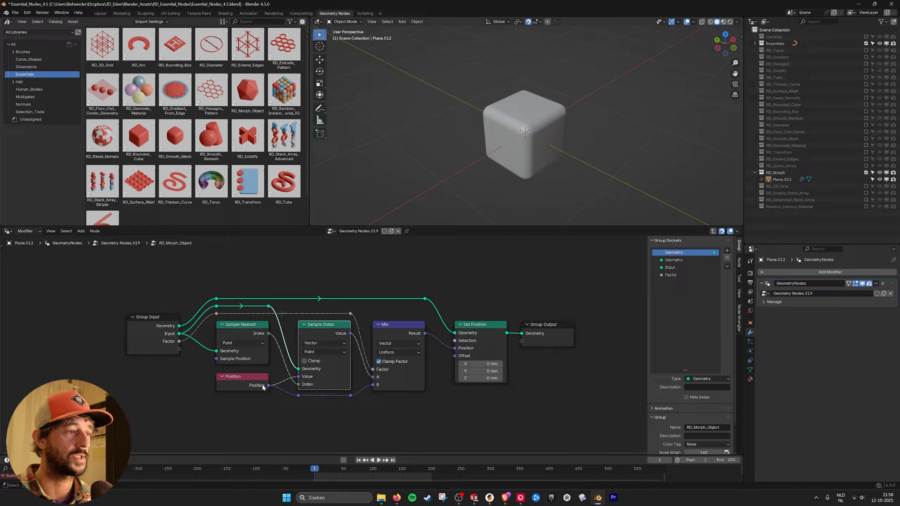
pyautogui.click(400, 324)
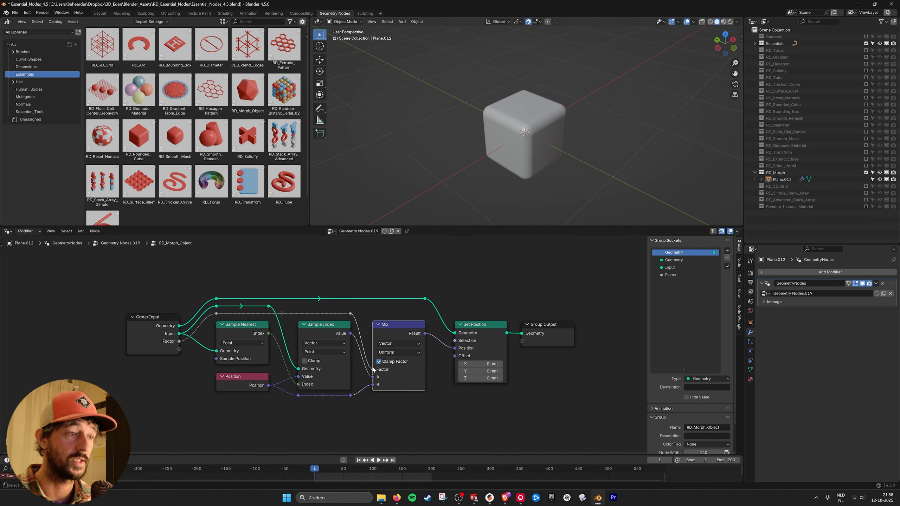
pyautogui.click(492, 325)
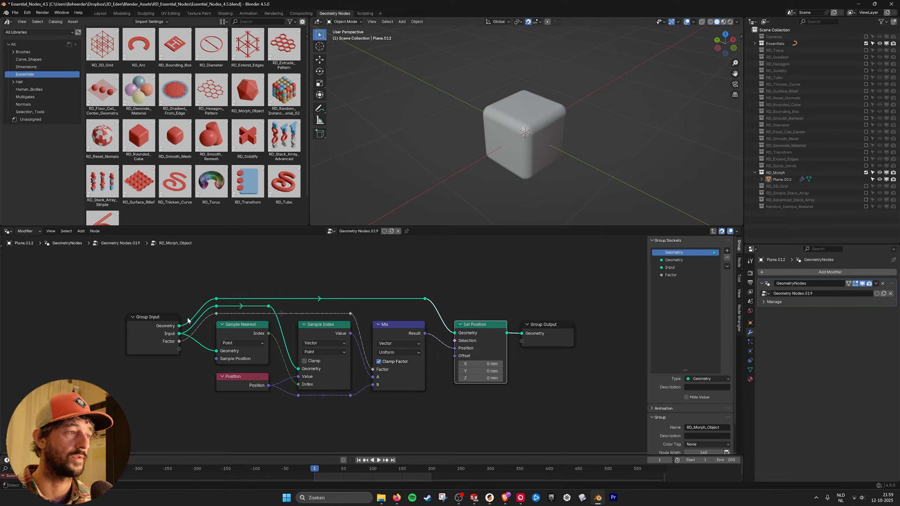
pyautogui.click(713, 231)
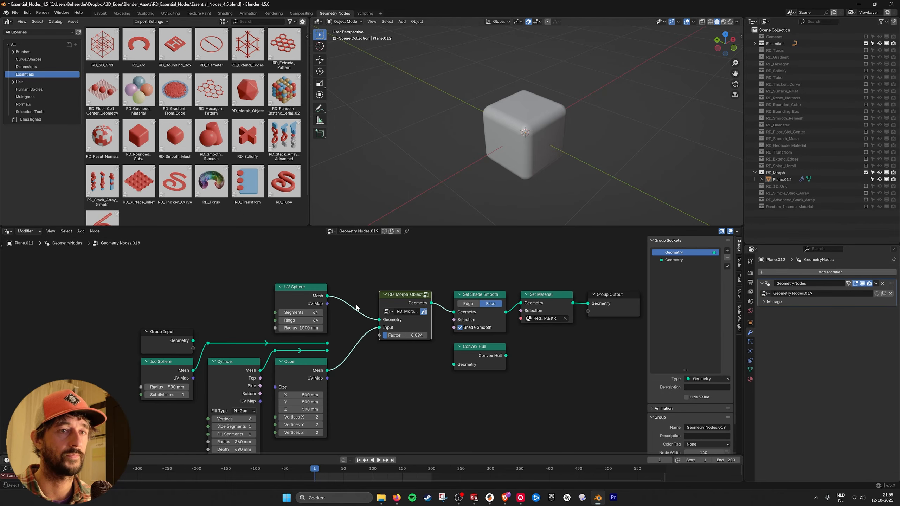
pyautogui.moveTo(407, 272); pyautogui.dragTo(412, 263, button='middle')
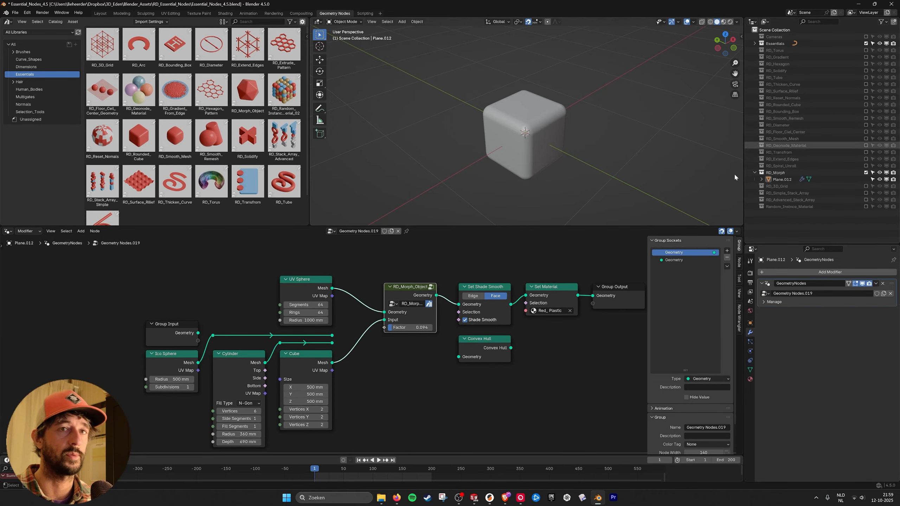
# Step: Exclude the RD_Morph collection, include RD_Spiral_Unroll instead and select its spiral object Plane.011
pyautogui.click(866, 172)
pyautogui.click(866, 166)
pyautogui.click(786, 174)
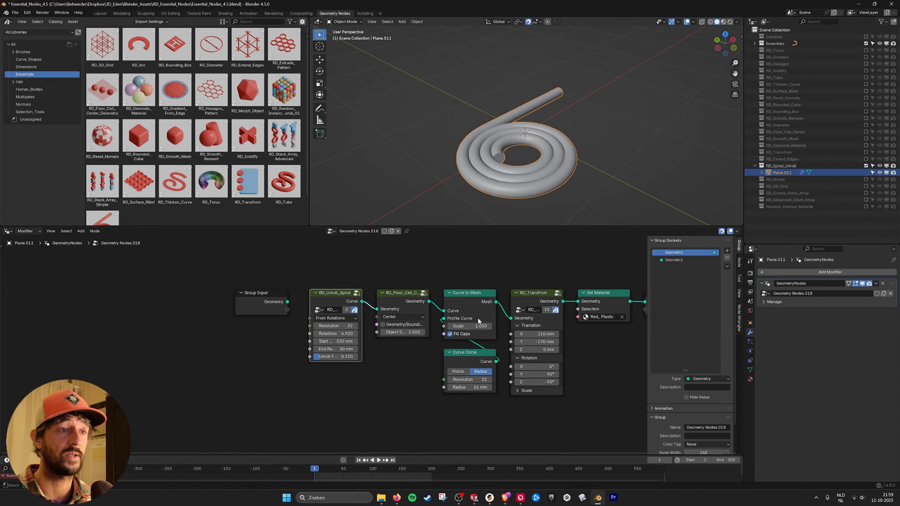
# Step: Examine the inside of the RD_Unroll_Spiral group, including its nested RD_Roll_Up_Spiral and Rotations_From_Length groups
pyautogui.press('Tab')
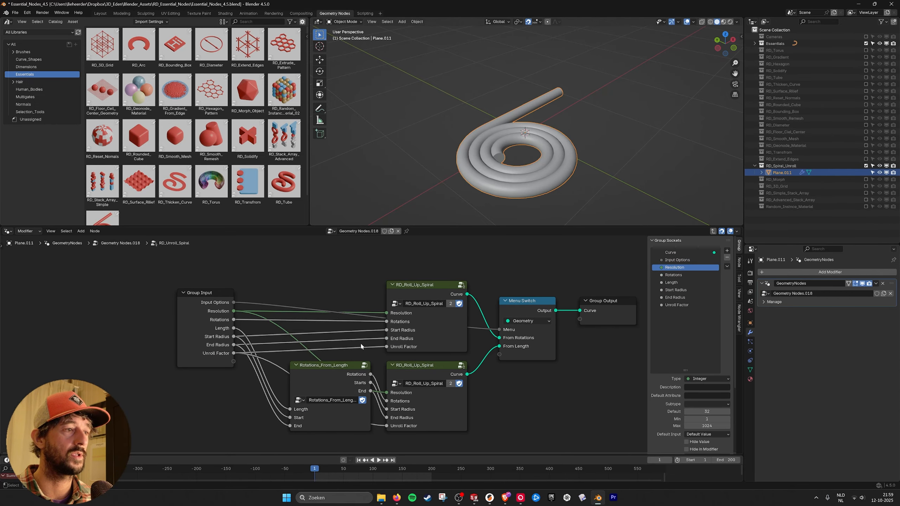
pyautogui.moveTo(401, 352); pyautogui.dragTo(361, 348, button='middle')
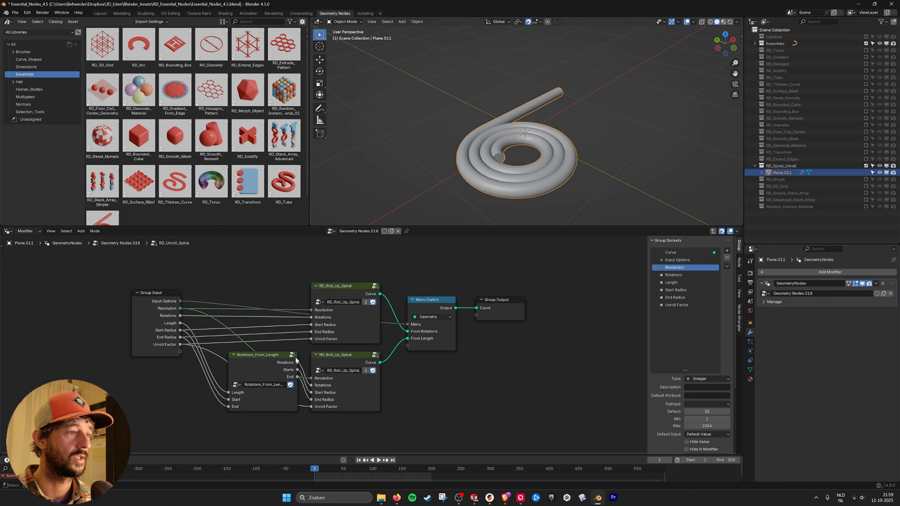
pyautogui.click(375, 285)
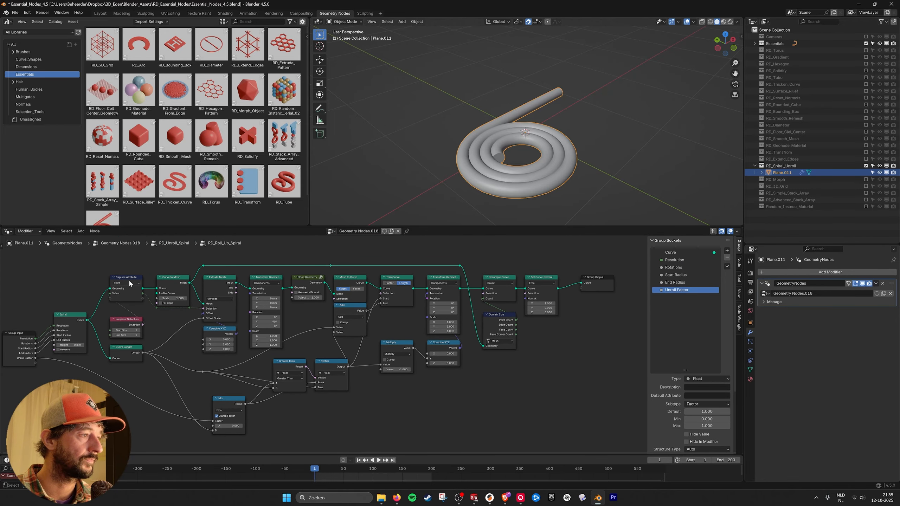
pyautogui.moveTo(443, 290); pyautogui.dragTo(462, 286, button='middle')
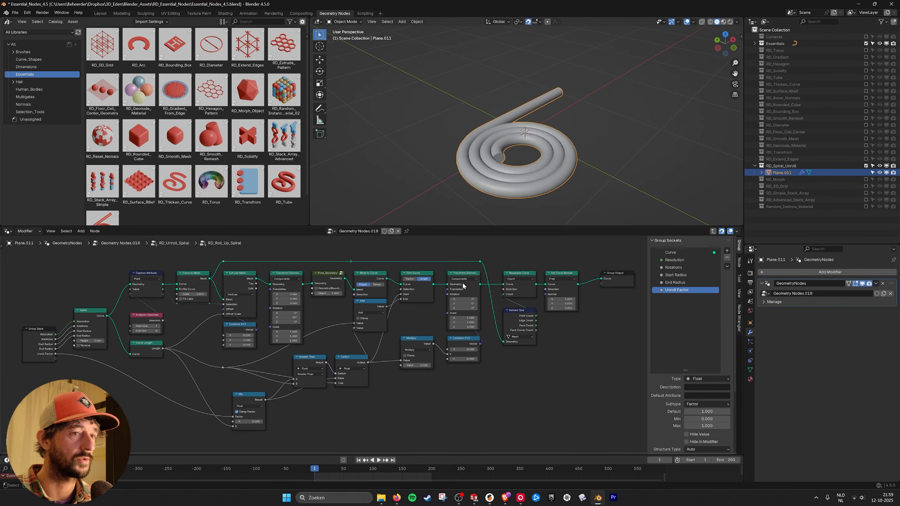
pyautogui.click(713, 231)
pyautogui.moveTo(312, 356); pyautogui.dragTo(333, 352, button='middle')
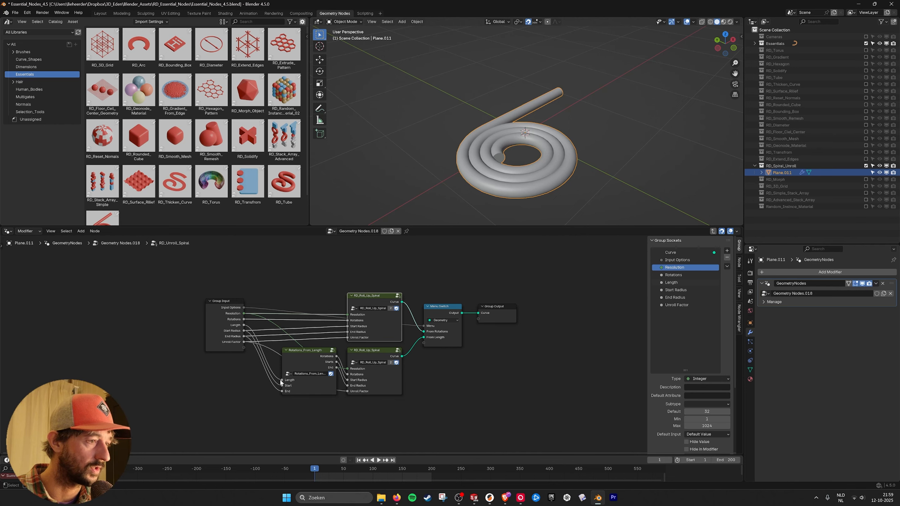
pyautogui.click(332, 350)
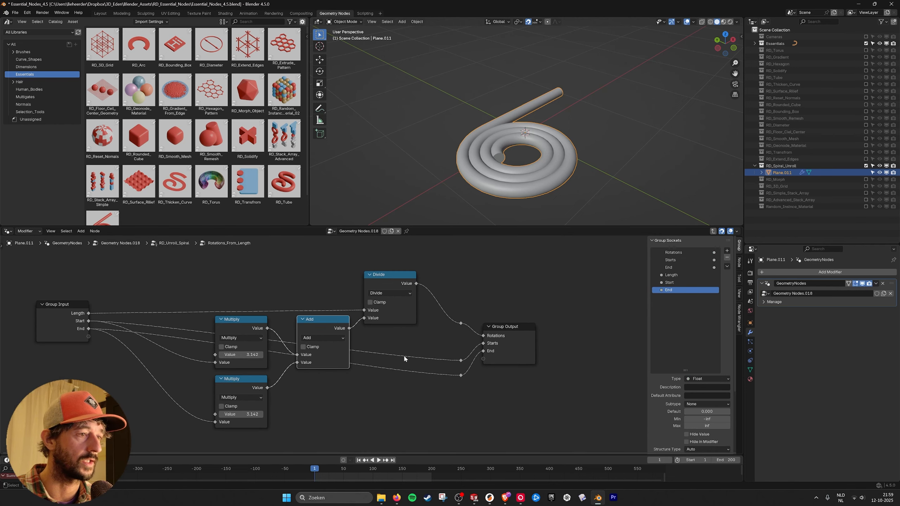
pyautogui.click(713, 232)
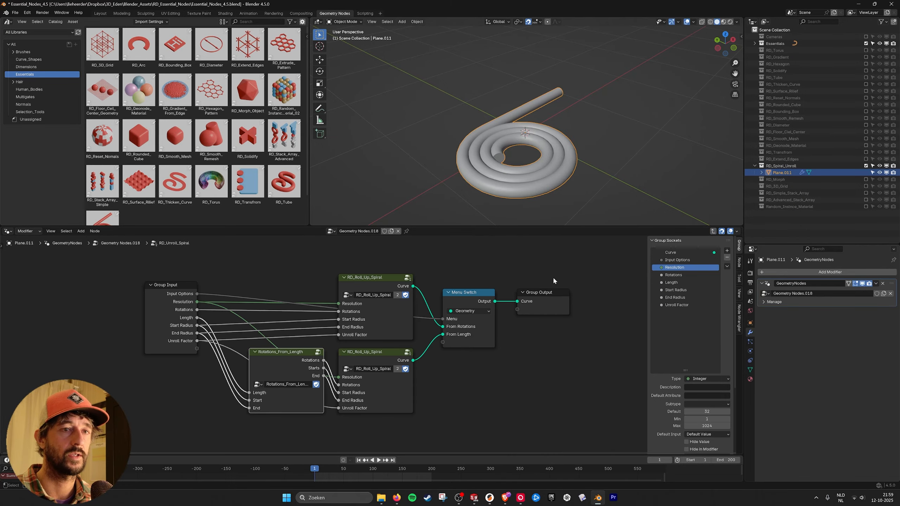
# Step: Exclude the spiral collection, include RD_3D_Grid, and select its grid object in material preview shading
pyautogui.click(866, 165)
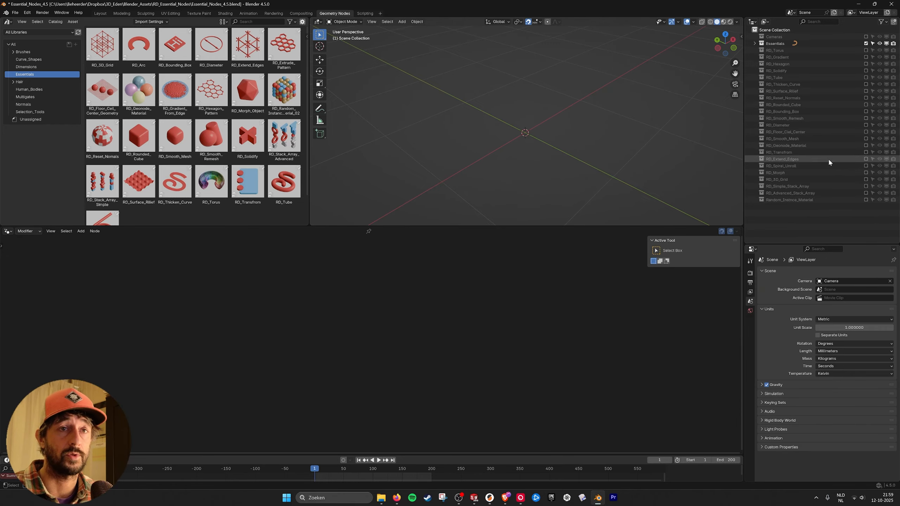
pyautogui.click(866, 179)
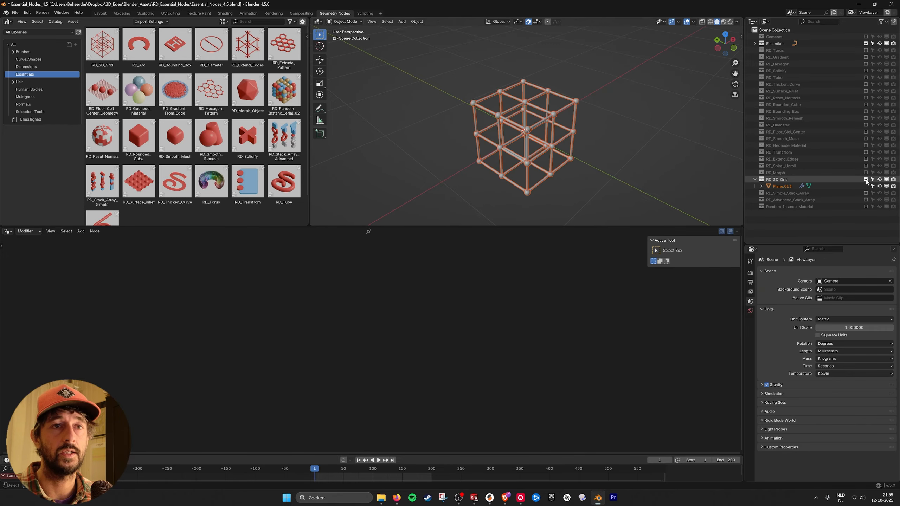
pyautogui.click(724, 22)
pyautogui.click(575, 123)
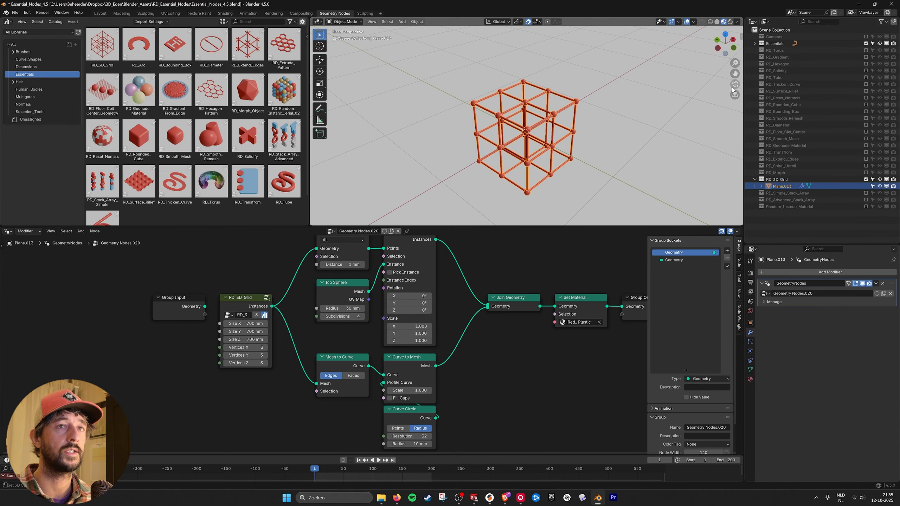
# Step: View the 3D grid through the camera and select the RD_3D_Grid node in its node tree
pyautogui.click(735, 85)
pyautogui.scroll(-3, 358, 306)
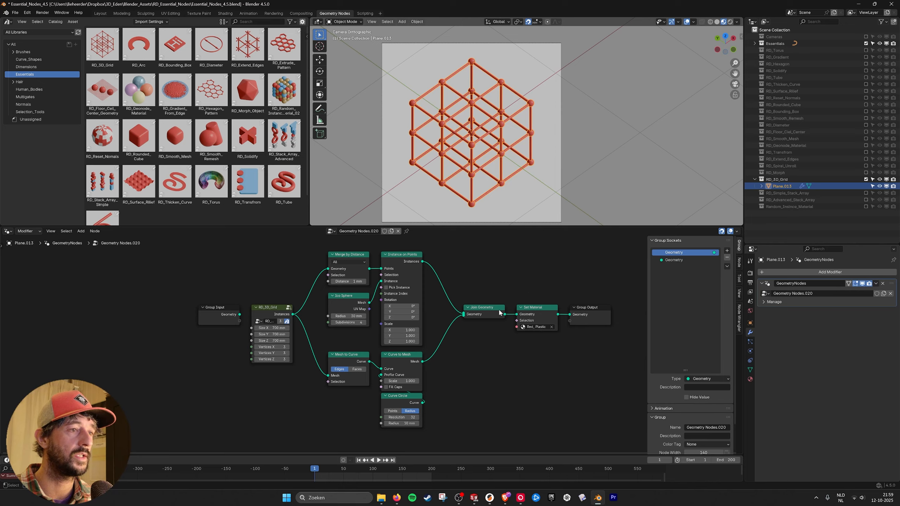
pyautogui.scroll(-1, 497, 311)
pyautogui.moveTo(368, 312); pyautogui.dragTo(349, 311, button='middle')
pyautogui.scroll(3, 349, 311)
pyautogui.click(231, 301)
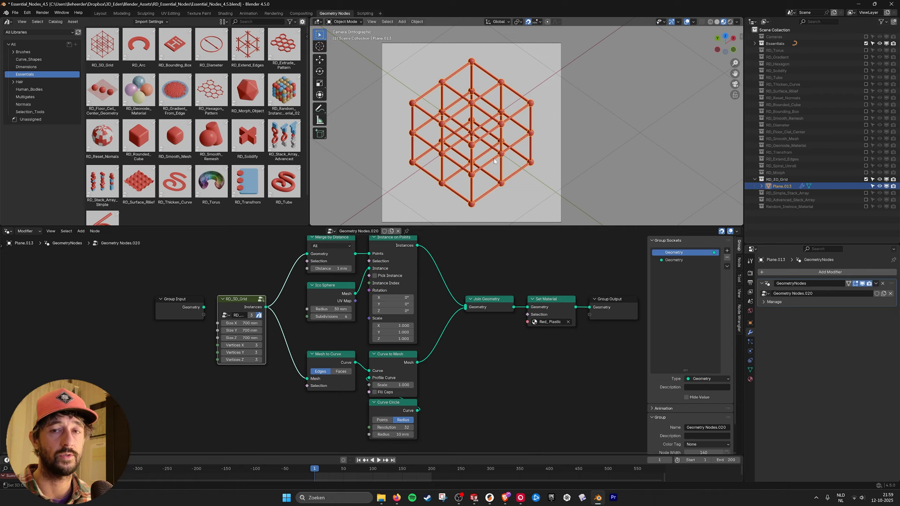
# Step: Move the Group Output node down and farther away from the Set Material node to make room
pyautogui.scroll(-1, 612, 302)
pyautogui.moveTo(612, 302); pyautogui.dragTo(515, 302, button='middle')
pyautogui.moveTo(510, 309); pyautogui.dragTo(578, 349)
# Step: Search for the RD_Belt_Curve node and place it below the Set Material node
pyautogui.hotkey('shift', 'a')
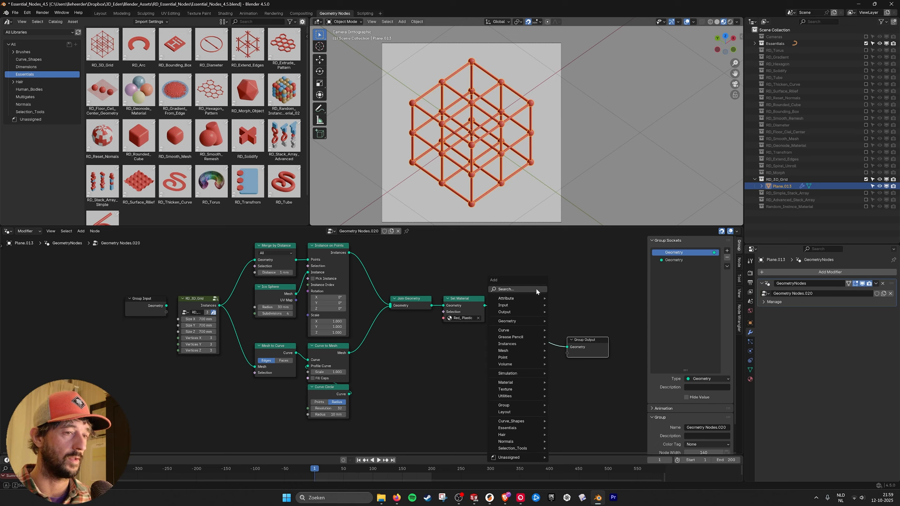
pyautogui.click(537, 290)
pyautogui.write('curv')
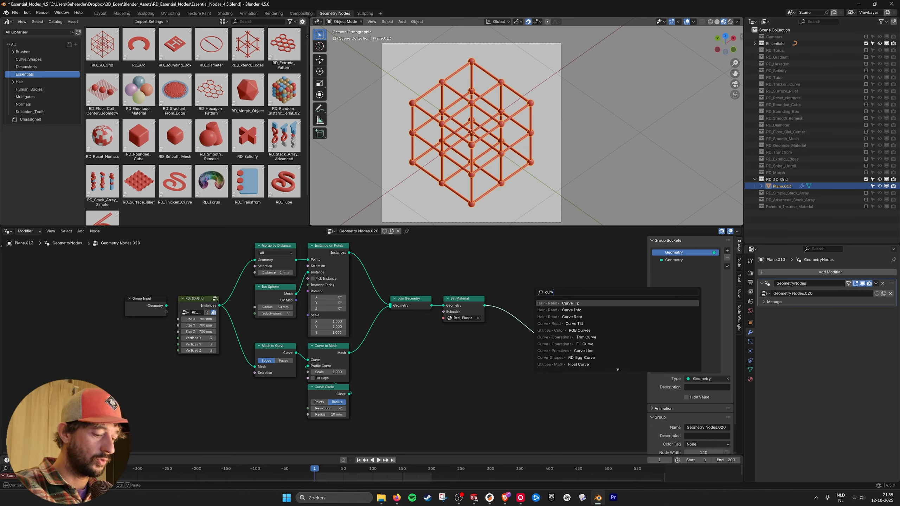
pyautogui.press('BackSpace')
pyautogui.write('be')
pyautogui.press('Return')
pyautogui.click(448, 354)
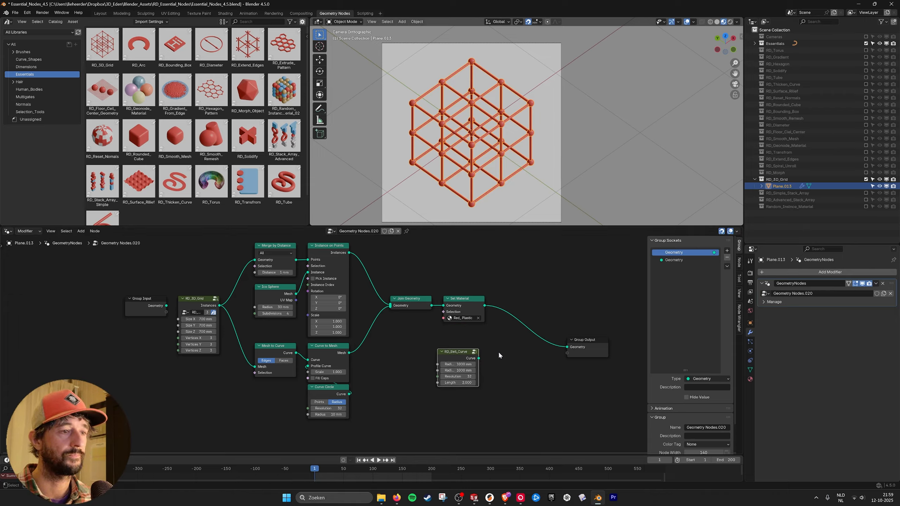
# Step: Switch the viewport to solid shading and preview the RD_Belt_Curve directly through the Group Output
pyautogui.click(717, 22)
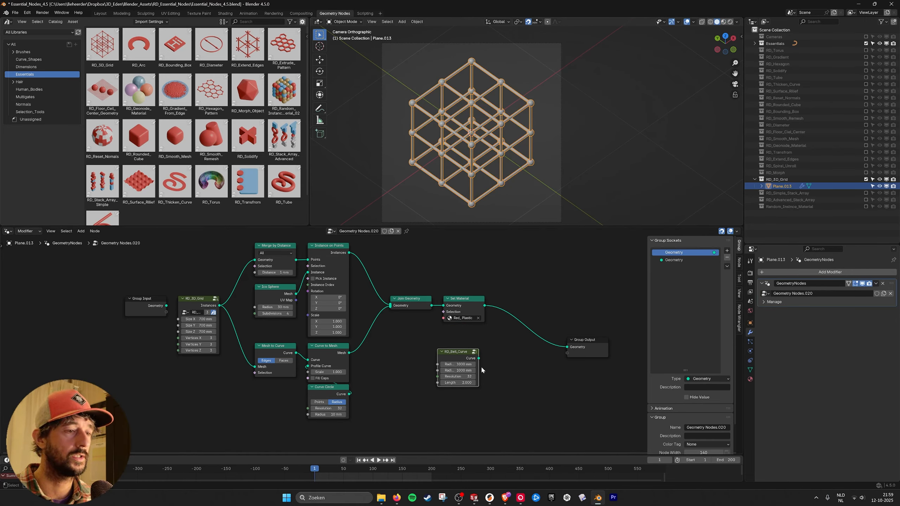
pyautogui.moveTo(498, 352); pyautogui.dragTo(568, 347)
pyautogui.scroll(-4, 546, 152)
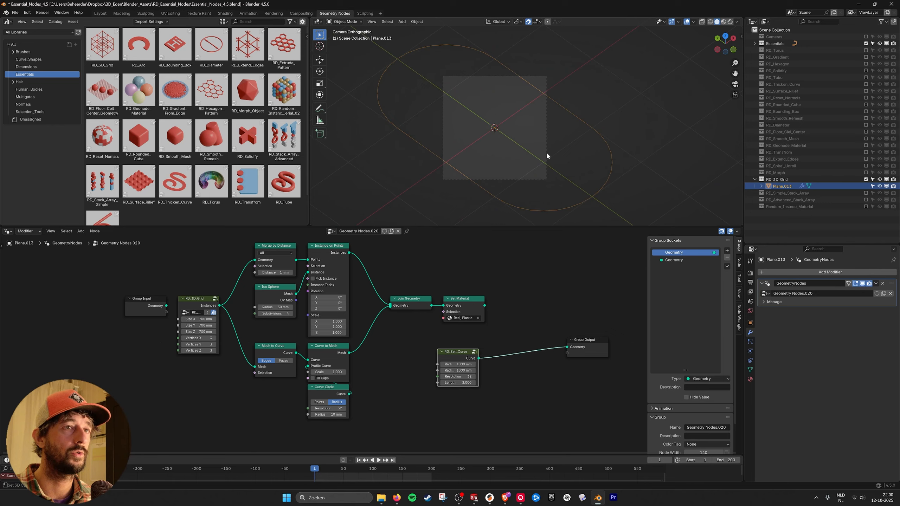
pyautogui.scroll(2, 527, 181)
# Step: Undo the belt curve preview link and the placement of the RD_Belt_Curve node
pyautogui.hotkey('ctrl', 'z')
pyautogui.hotkey('ctrl', 'z')
pyautogui.hotkey('ctrl', 'z')
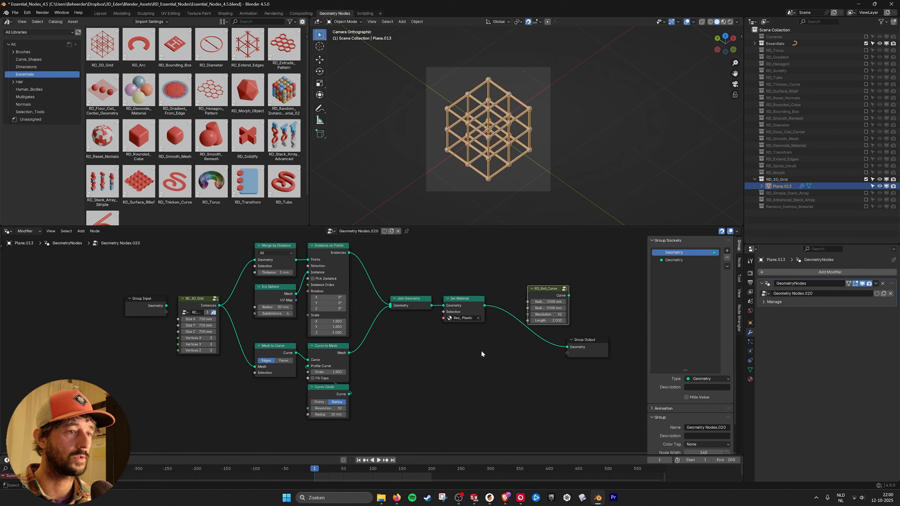
# Step: Add a Cube node below the Set Material node and connect its Geometry output to the Group Output
pyautogui.hotkey('shift', 'a')
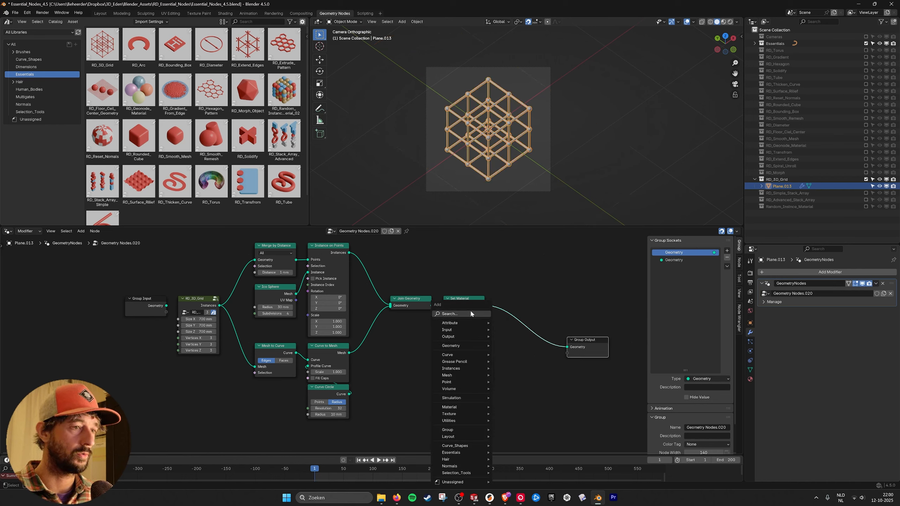
pyautogui.write('cube')
pyautogui.press('Return')
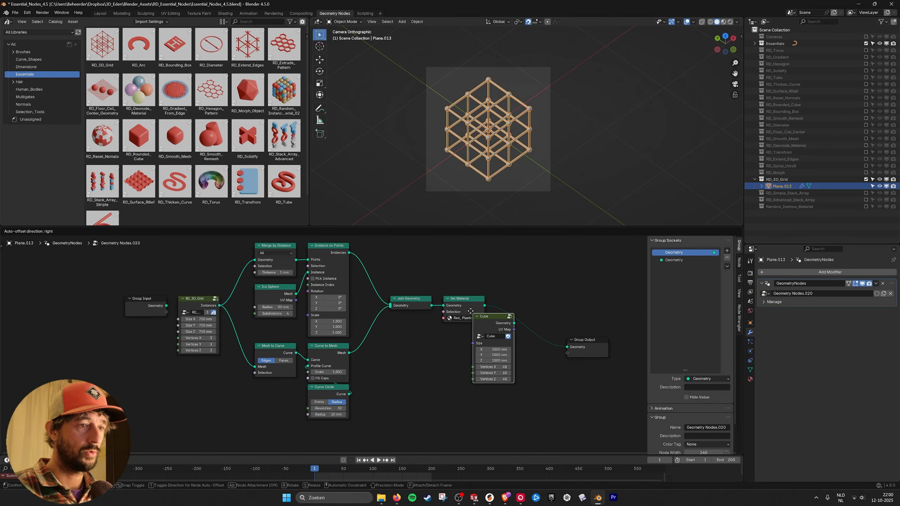
pyautogui.click(447, 330)
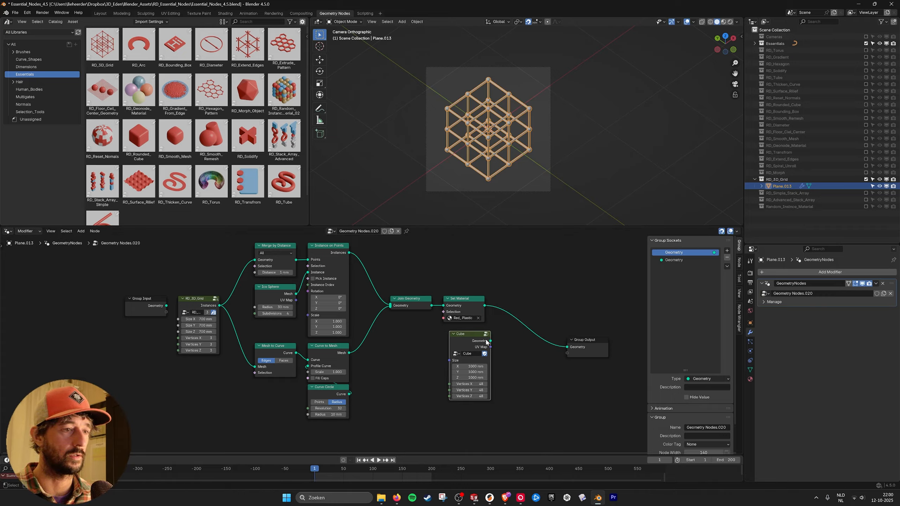
pyautogui.moveTo(490, 341); pyautogui.dragTo(568, 347)
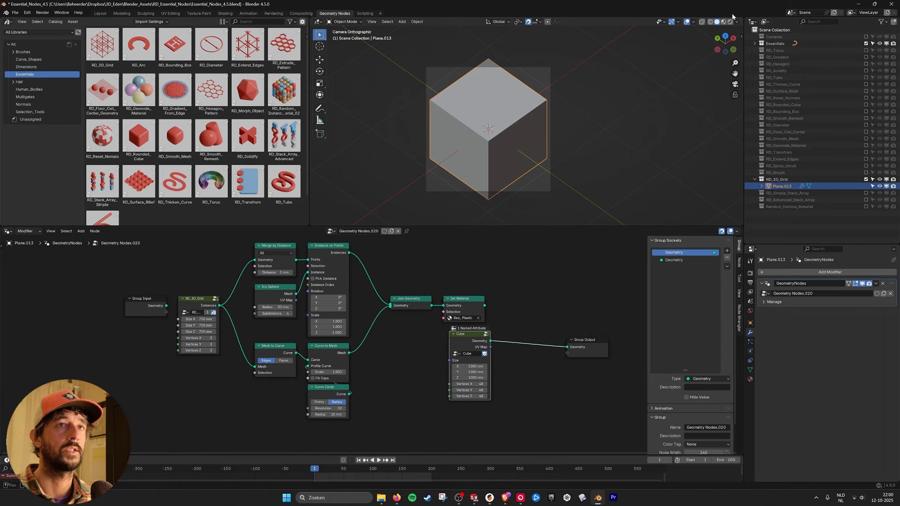
# Step: Switch the viewport to wireframe shading and inspect the interior of the Cube mesh
pyautogui.click(710, 22)
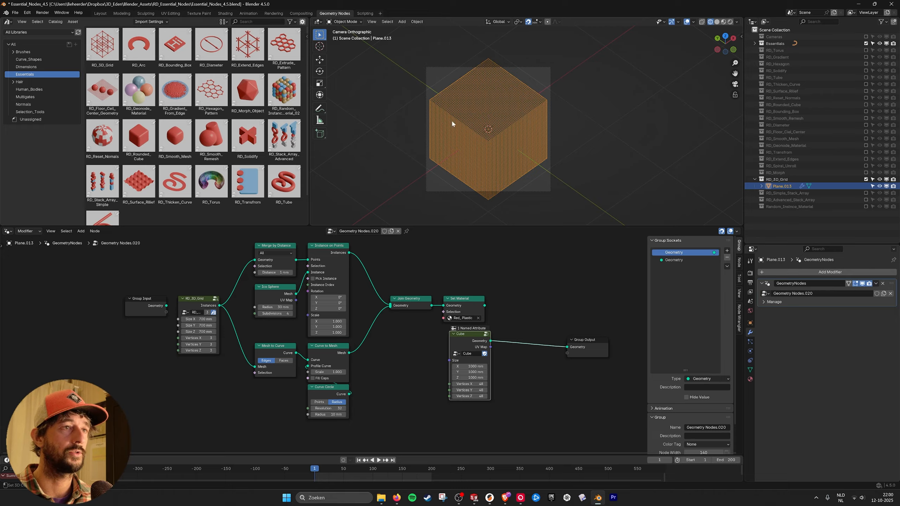
pyautogui.moveTo(453, 122); pyautogui.dragTo(553, 153, button='middle')
pyautogui.scroll(7, 516, 178)
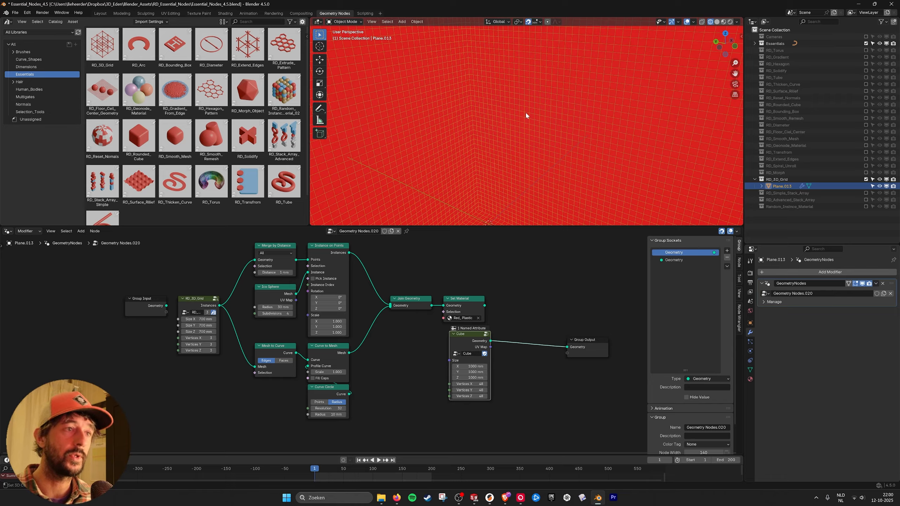
pyautogui.scroll(-12, 526, 113)
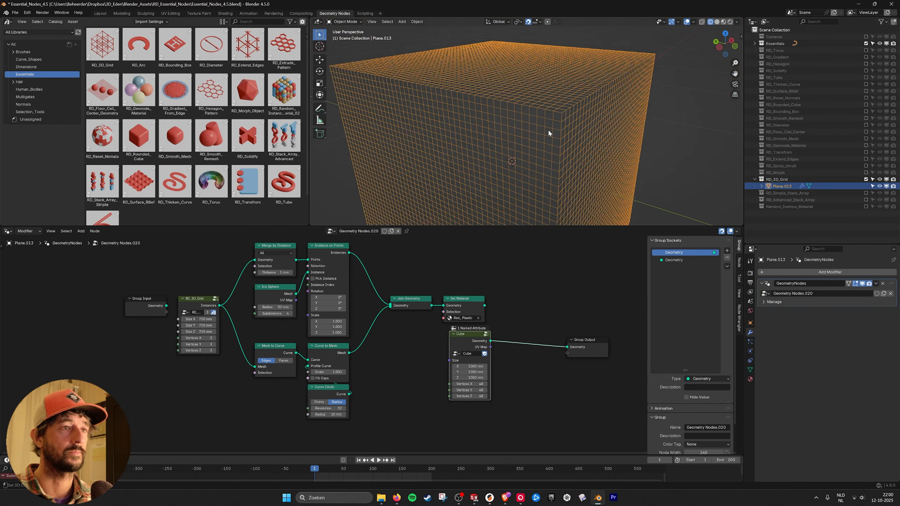
pyautogui.moveTo(547, 137); pyautogui.dragTo(552, 142, button='middle')
# Step: Delete the Cube node and preview the RD_3D_Grid Instances directly through the Group Output in wireframe shading
pyautogui.moveTo(220, 305); pyautogui.dragTo(568, 347)
pyautogui.press('x')
pyautogui.scroll(8, 561, 161)
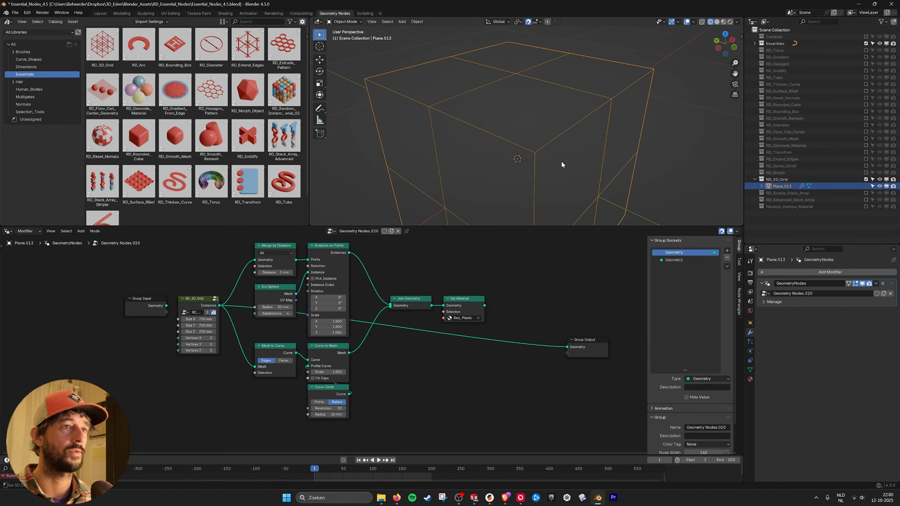
pyautogui.scroll(3, 564, 169)
pyautogui.moveTo(564, 168)
pyautogui.mouseDown(button='middle')
pyautogui.moveTo(491, 197)
pyautogui.moveTo(552, 193)
pyautogui.moveTo(560, 142)
pyautogui.mouseUp(button='middle')
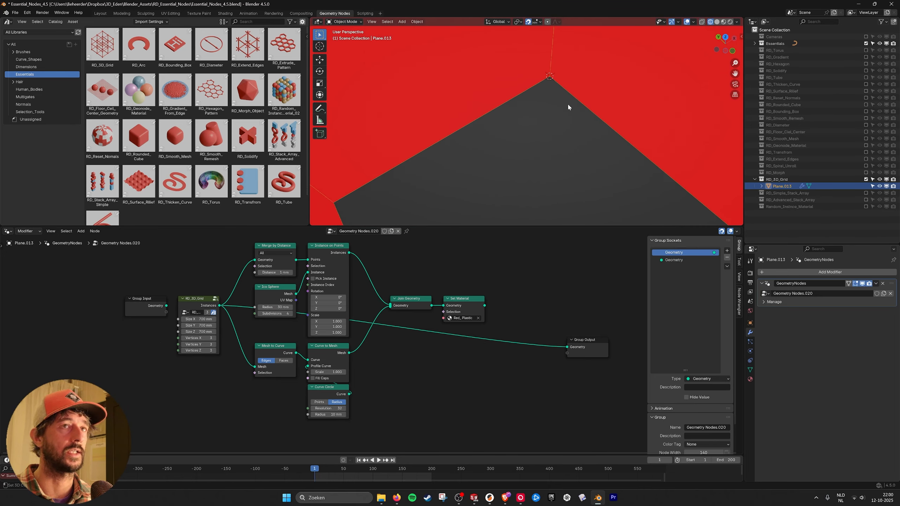
pyautogui.click(710, 22)
pyautogui.scroll(-6, 563, 129)
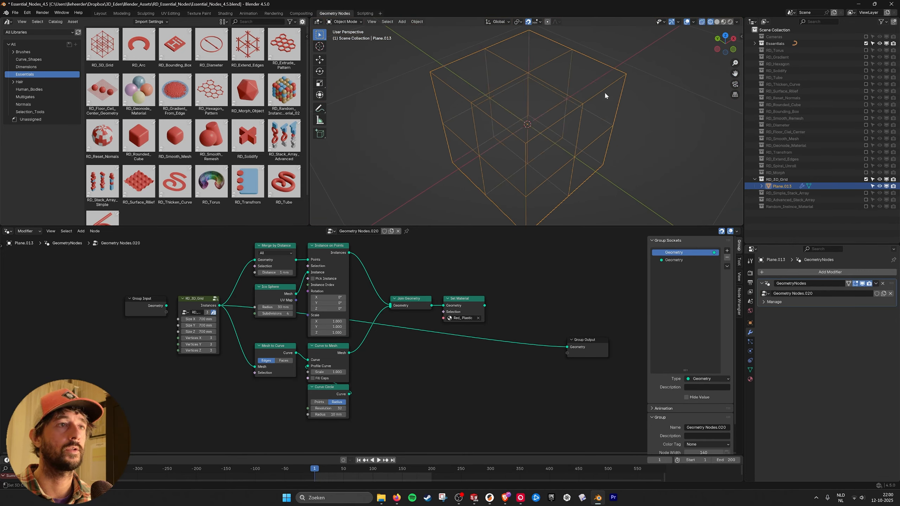
pyautogui.moveTo(605, 91); pyautogui.dragTo(356, 259, button='middle')
# Step: Set Vertices X, Y and Z of the RD_3D_Grid node to 5 each
pyautogui.click(214, 338)
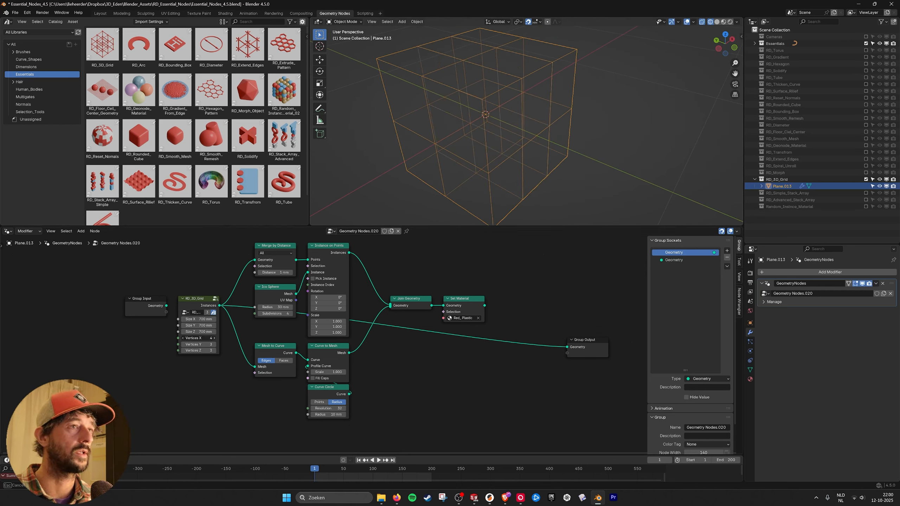
pyautogui.click(214, 337)
pyautogui.click(214, 345)
pyautogui.click(214, 344)
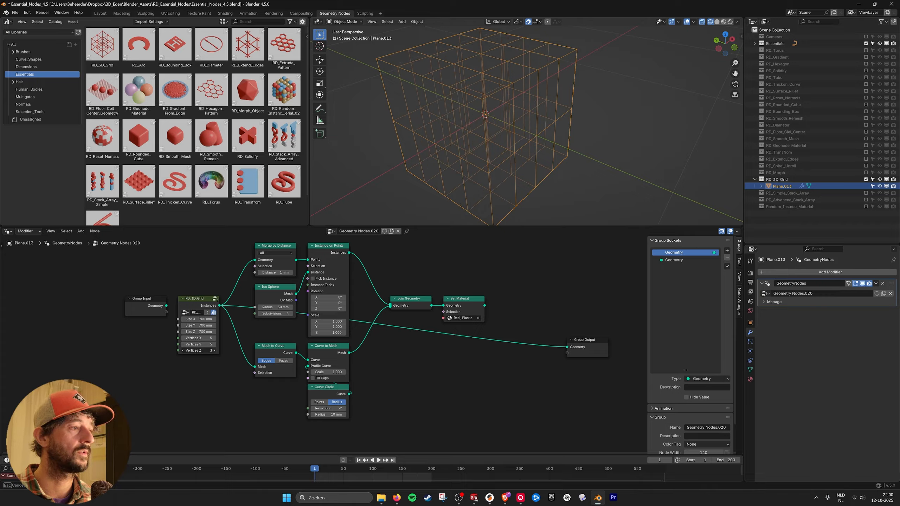
pyautogui.click(214, 351)
pyautogui.click(214, 350)
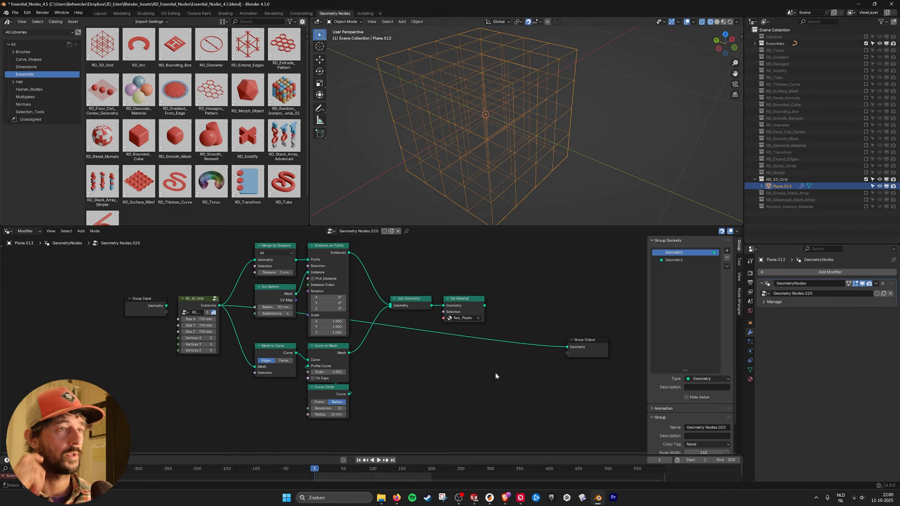
# Step: Switch the viewport to solid shading and reconnect the Set Material output to the Group Output to preview the full sphere-and-tube lattice
pyautogui.click(717, 22)
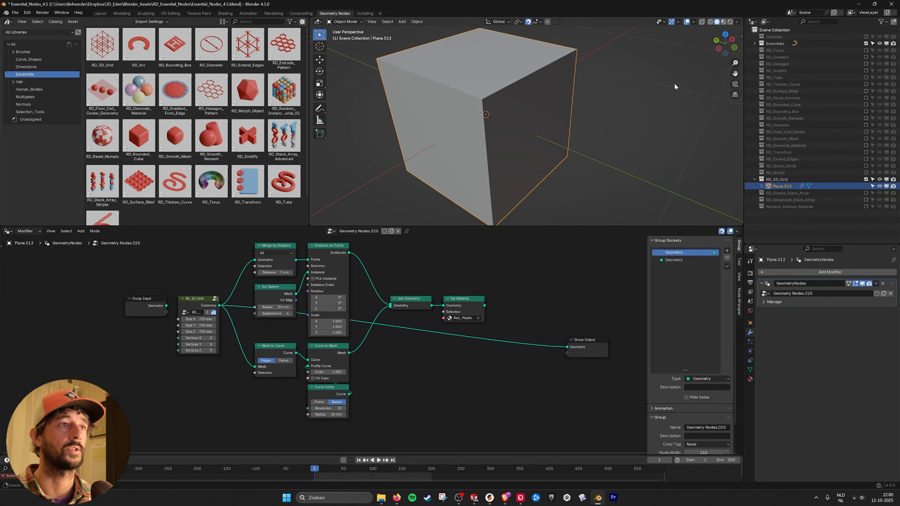
pyautogui.moveTo(675, 84); pyautogui.dragTo(660, 85, button='middle')
pyautogui.moveTo(485, 306); pyautogui.dragTo(567, 347)
pyautogui.moveTo(591, 135); pyautogui.dragTo(495, 104, button='middle')
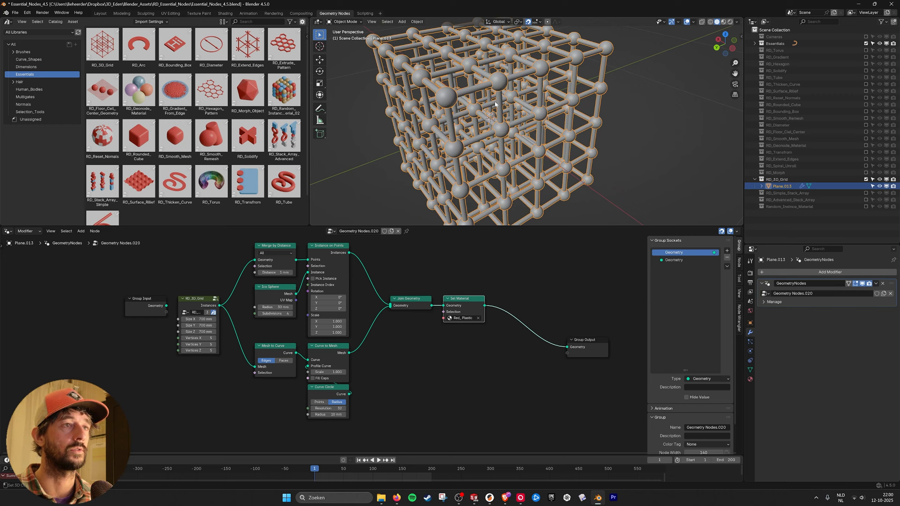
pyautogui.moveTo(613, 121)
pyautogui.mouseDown(button='middle')
pyautogui.moveTo(563, 123)
pyautogui.moveTo(585, 117)
pyautogui.moveTo(599, 126)
pyautogui.mouseUp(button='middle')
pyautogui.scroll(-3, 567, 123)
pyautogui.keyDown('shift'); pyautogui.moveTo(599, 126); pyautogui.dragTo(591, 136, button='middle'); pyautogui.keyUp('shift')
pyautogui.moveTo(505, 259)
pyautogui.mouseDown(button='middle')
pyautogui.moveTo(496, 269)
pyautogui.moveTo(518, 265)
pyautogui.mouseUp(button='middle')
pyautogui.moveTo(542, 124)
pyautogui.mouseDown(button='middle')
pyautogui.moveTo(509, 122)
pyautogui.moveTo(539, 123)
pyautogui.mouseUp(button='middle')
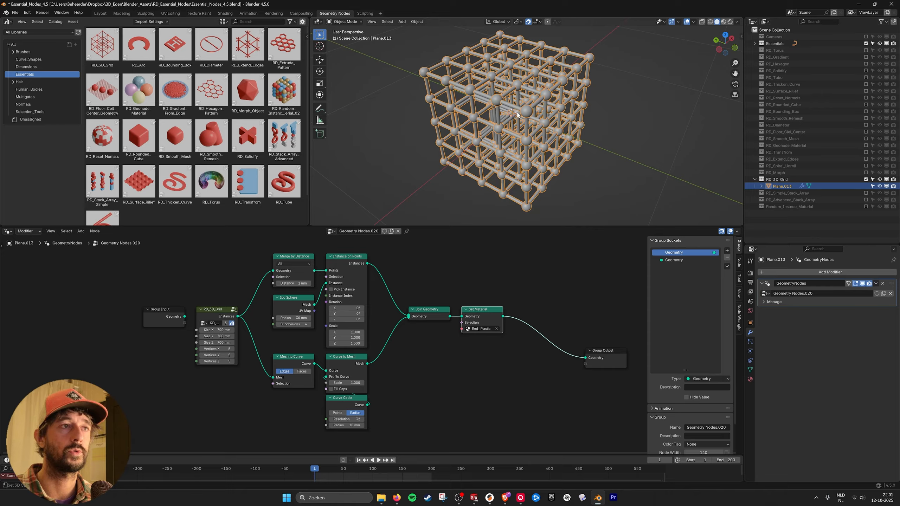
pyautogui.moveTo(507, 92); pyautogui.dragTo(571, 122, button='middle')
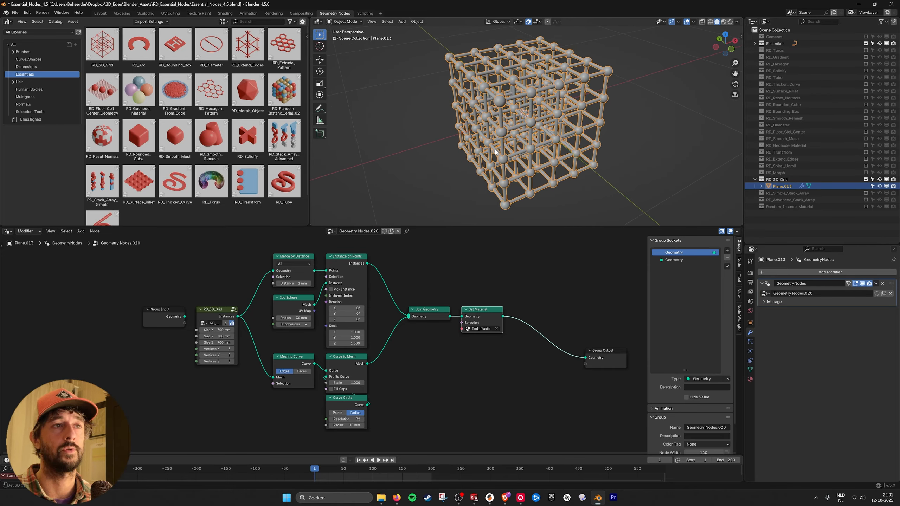
# Step: Connect the RD_3D_Grid Instances output directly to the Group Output
pyautogui.moveTo(239, 316); pyautogui.dragTo(586, 358)
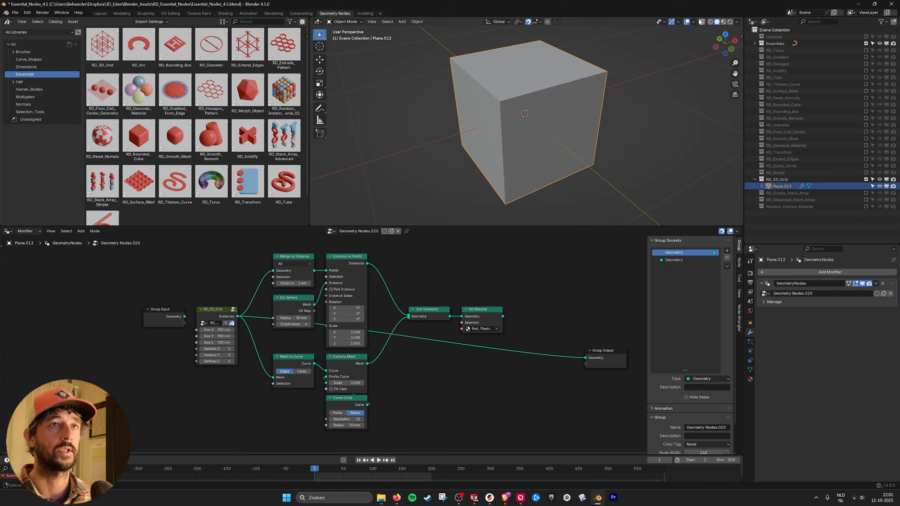
pyautogui.click(694, 22)
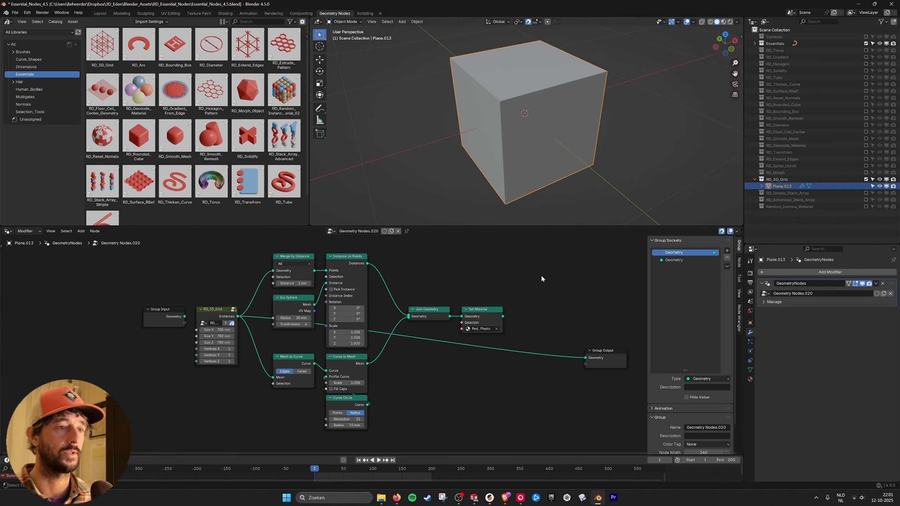
# Step: Search for "xyz", add the RD_XYZ_Selection node and place it below the Join Geometry node
pyautogui.hotkey('shift', 'a')
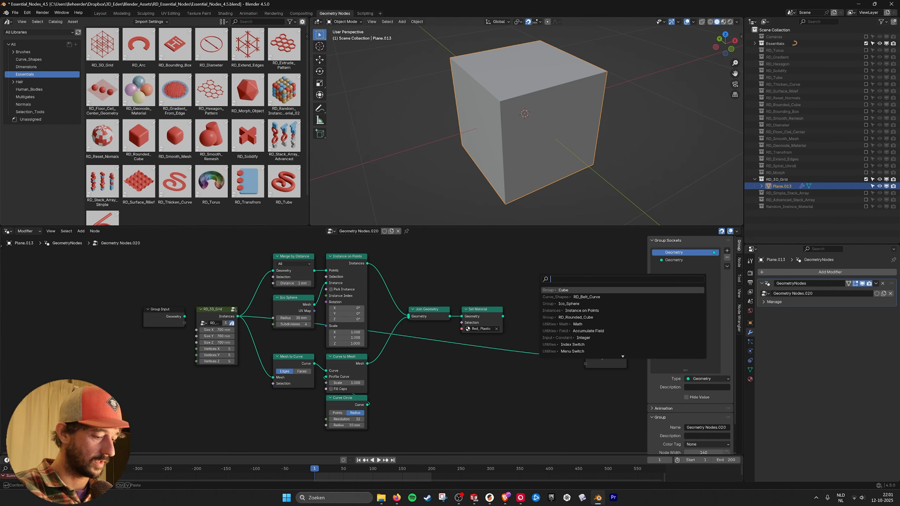
pyautogui.write('xyz')
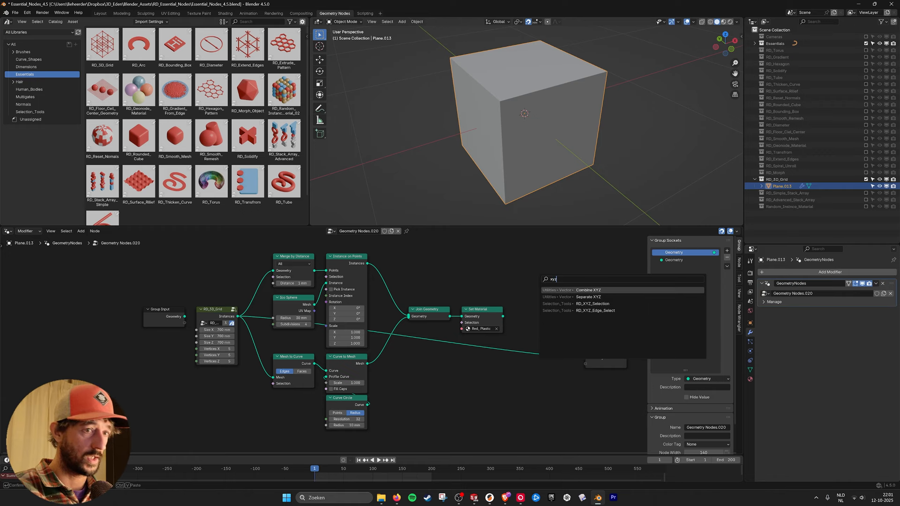
pyautogui.press('Down')
pyautogui.press('Down')
pyautogui.press('Return')
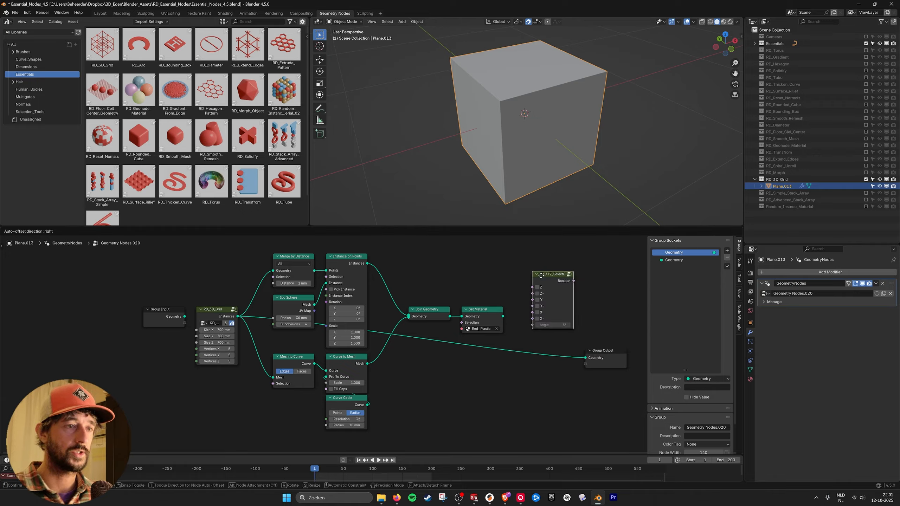
pyautogui.click(416, 375)
# Step: Insert a Delete Geometry node on the link before the Group Output and set its domain to Face
pyautogui.hotkey('shift', 'a')
pyautogui.write('dele')
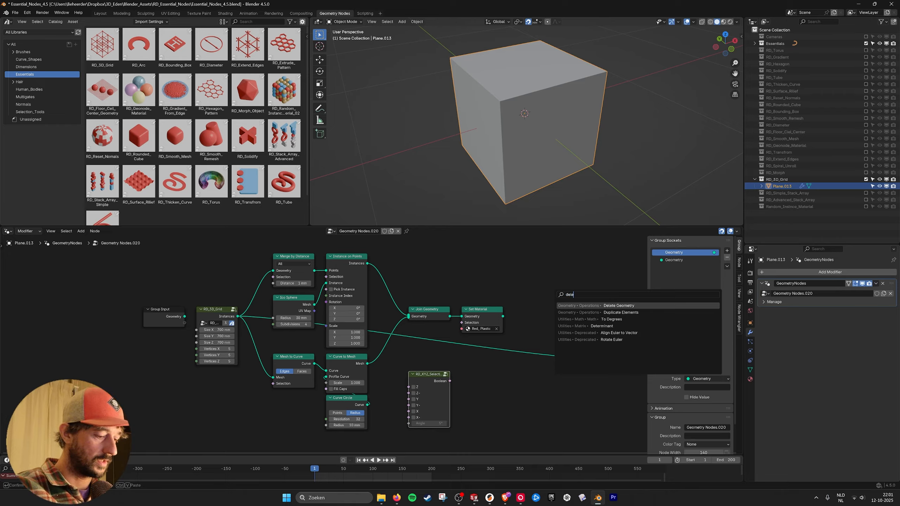
pyautogui.press('Return')
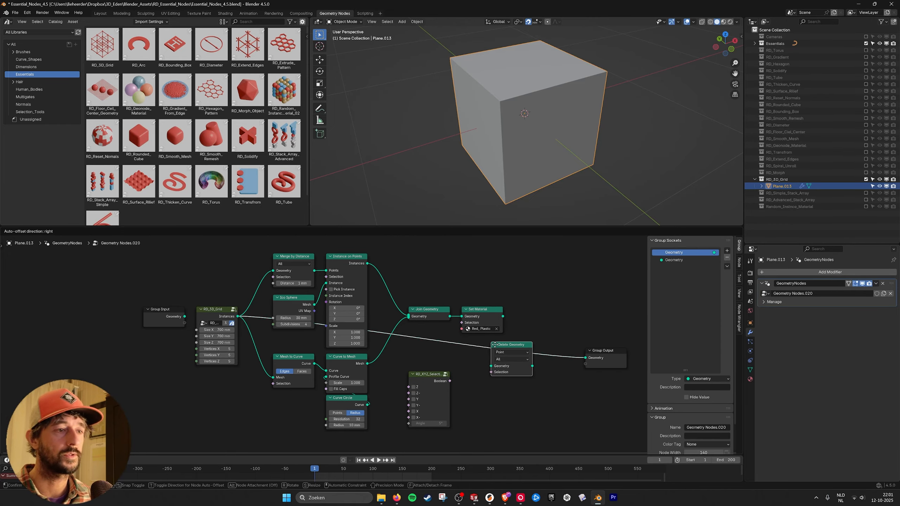
pyautogui.click(496, 345)
pyautogui.click(517, 352)
pyautogui.click(514, 376)
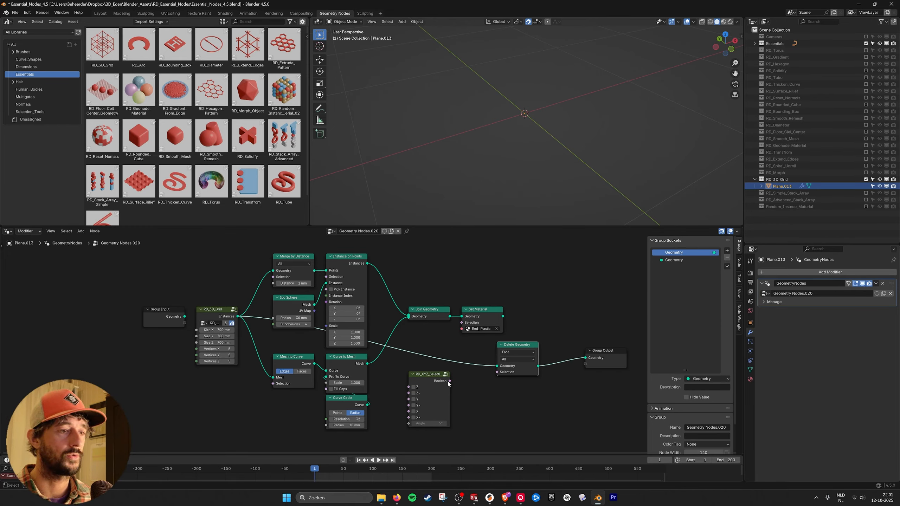
# Step: Connect the RD_XYZ_Selection Boolean to the Delete Geometry Selection, enable Z and inspect the grid's top side
pyautogui.moveTo(449, 381); pyautogui.dragTo(498, 372)
pyautogui.click(413, 387)
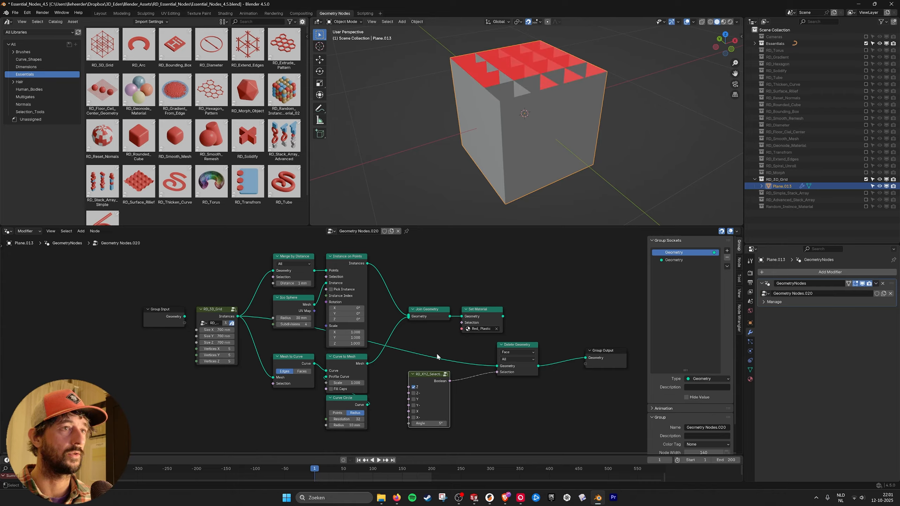
pyautogui.moveTo(515, 123); pyautogui.dragTo(546, 133, button='middle')
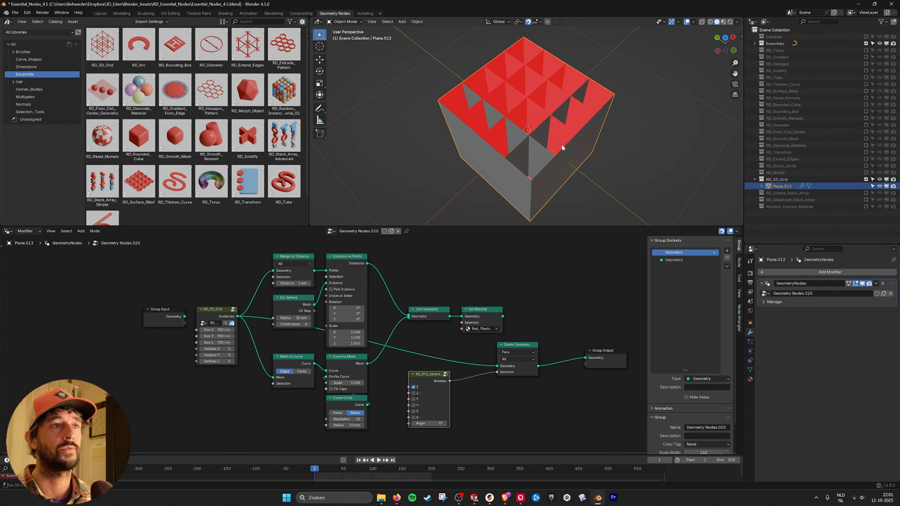
pyautogui.moveTo(553, 141); pyautogui.dragTo(527, 118, button='middle')
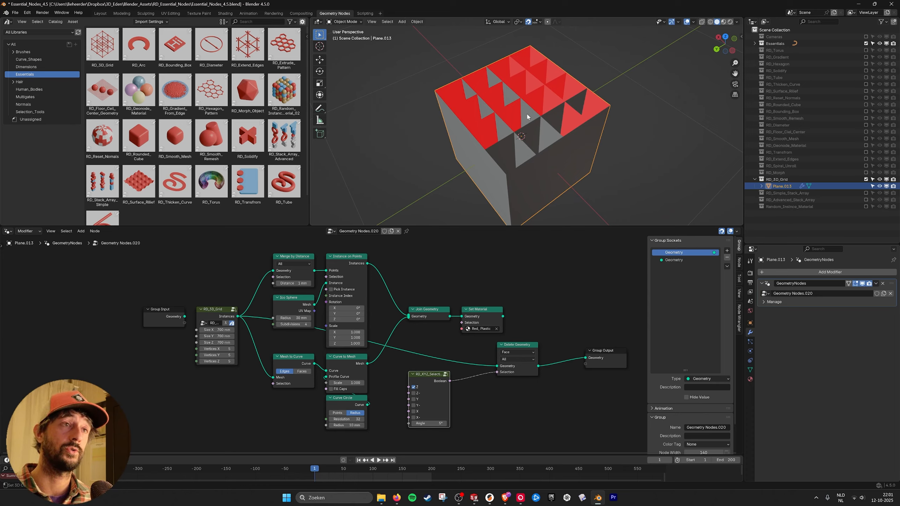
pyautogui.moveTo(528, 117); pyautogui.dragTo(525, 117, button='middle')
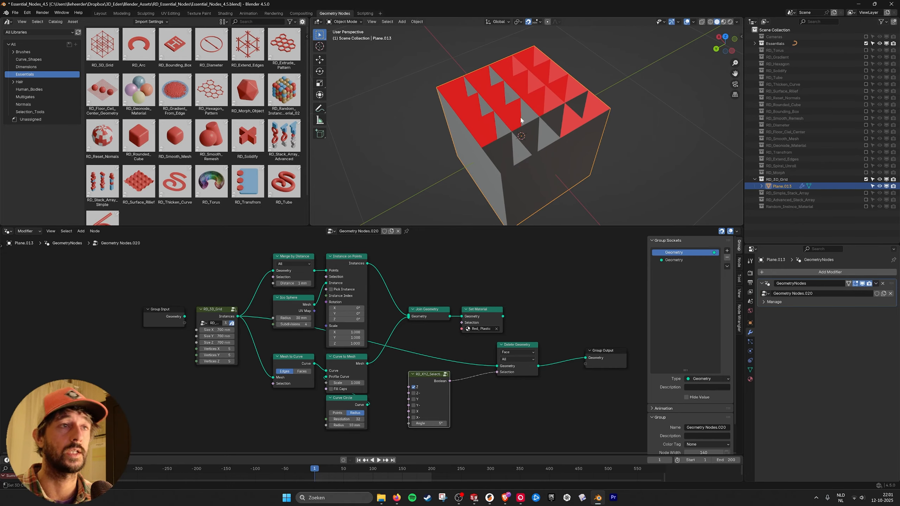
# Step: Set Vertices X, Y and Z of the RD_3D_Grid node to 6 each and inspect the grid's top faces
pyautogui.click(232, 349)
pyautogui.click(232, 355)
pyautogui.click(233, 362)
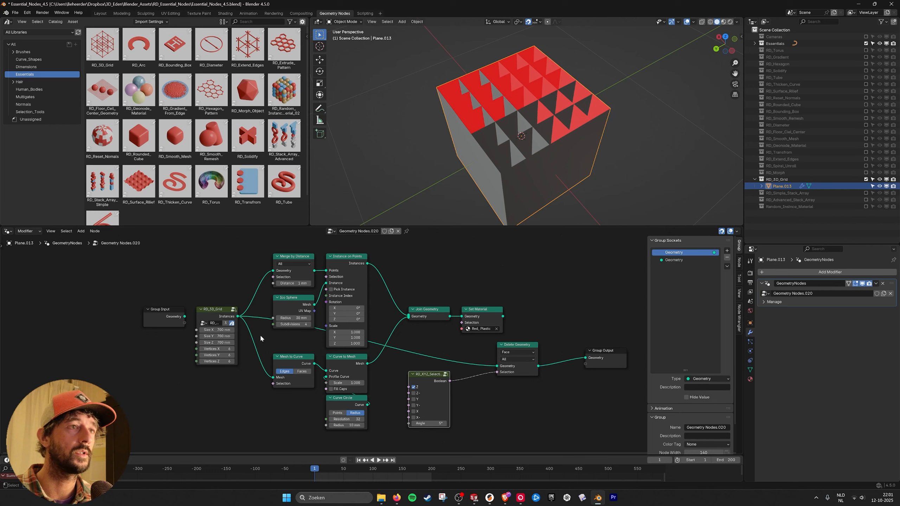
pyautogui.moveTo(525, 142); pyautogui.dragTo(563, 142, button='middle')
pyautogui.moveTo(516, 126); pyautogui.dragTo(544, 151, button='middle')
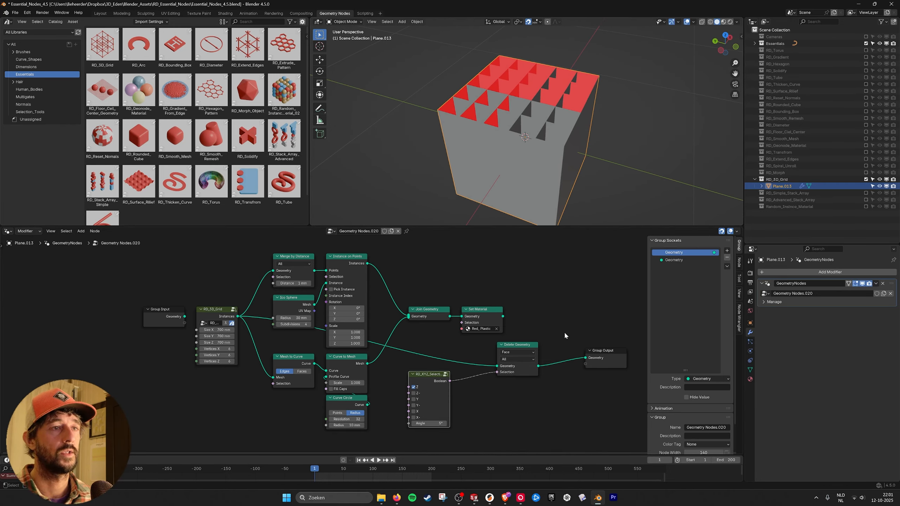
pyautogui.moveTo(565, 335); pyautogui.dragTo(543, 335, button='middle')
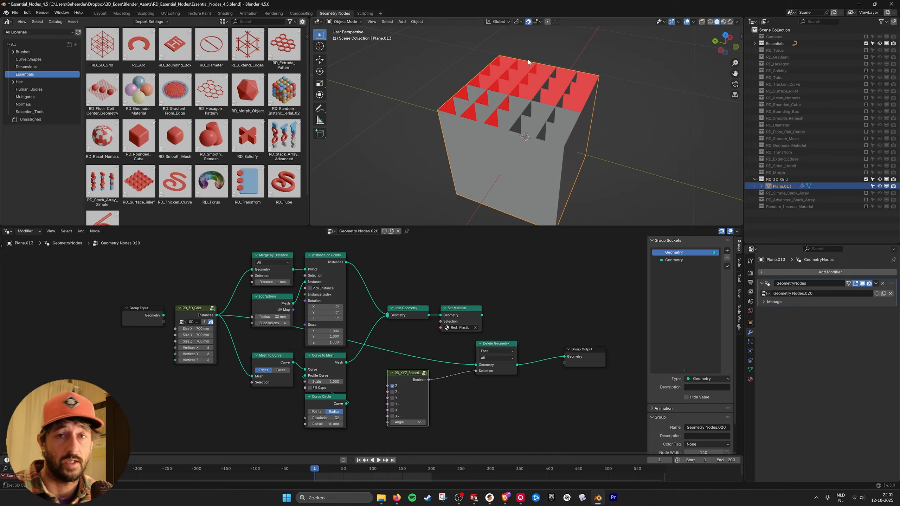
pyautogui.moveTo(565, 134)
pyautogui.mouseDown(button='middle')
pyautogui.moveTo(555, 141)
pyautogui.moveTo(564, 123)
pyautogui.mouseUp(button='middle')
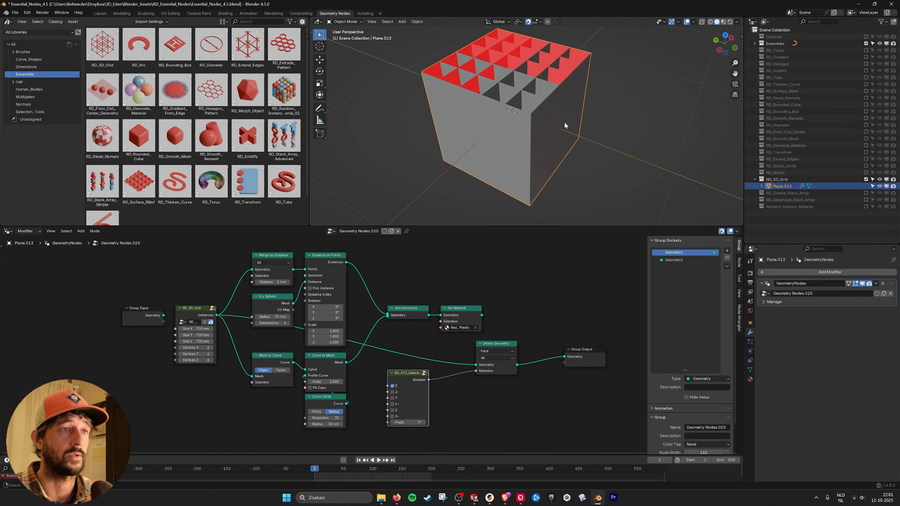
pyautogui.scroll(-2, 563, 119)
# Step: Undo the last vertex count changes and the addition of the Delete Geometry and RD_XYZ_Selection nodes
pyautogui.moveTo(482, 315); pyautogui.dragTo(512, 326)
pyautogui.hotkey('ctrl', 'z')
pyautogui.hotkey('ctrl', 'z')
pyautogui.hotkey('ctrl', 'z')
pyautogui.hotkey('ctrl', 'z')
pyautogui.hotkey('ctrl', 'z')
pyautogui.hotkey('ctrl', 'z')
pyautogui.hotkey('ctrl', 'z')
pyautogui.hotkey('ctrl', 'z')
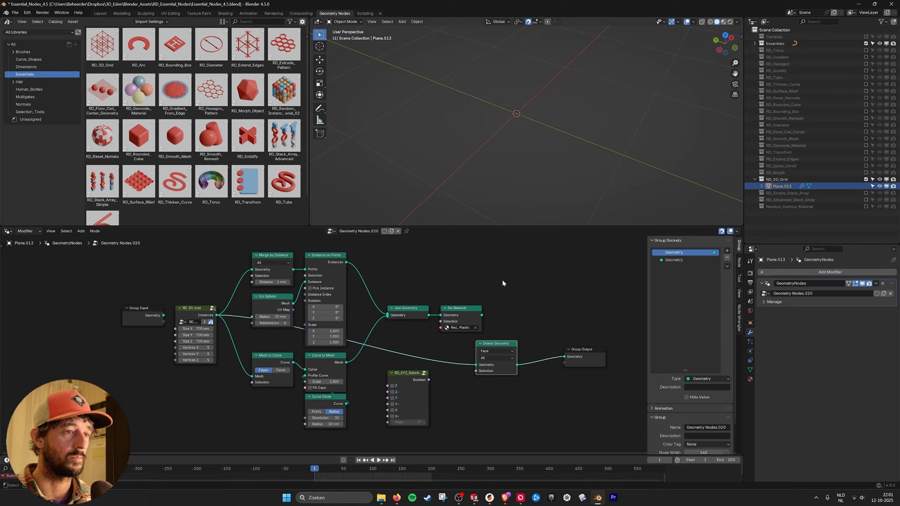
pyautogui.hotkey('ctrl', 'z')
pyautogui.hotkey('ctrl', 'z')
pyautogui.hotkey('ctrl', 'z')
pyautogui.hotkey('ctrl', 'z')
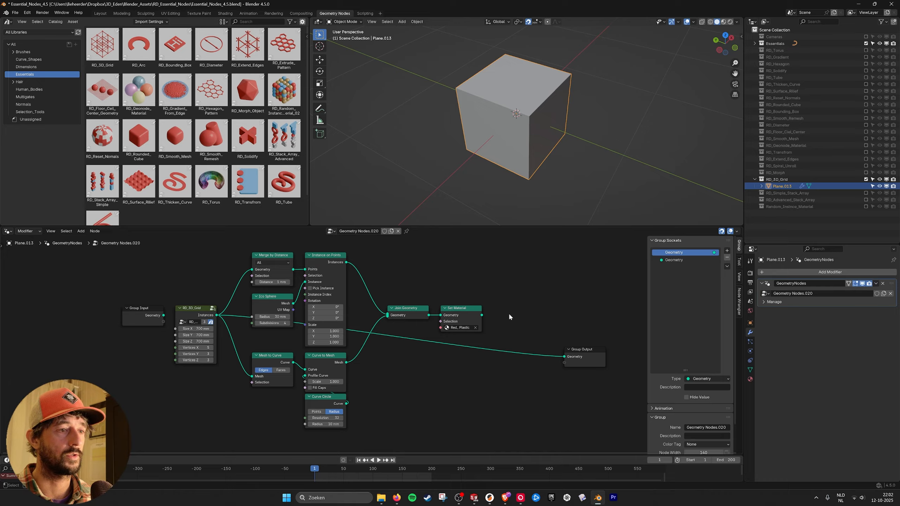
# Step: Undo the remaining link and Group Output changes so the Set Material node feeds the Group Output, and inspect the 3D grid
pyautogui.hotkey('ctrl', 'z')
pyautogui.hotkey('ctrl', 'z')
pyautogui.hotkey('ctrl', 'z')
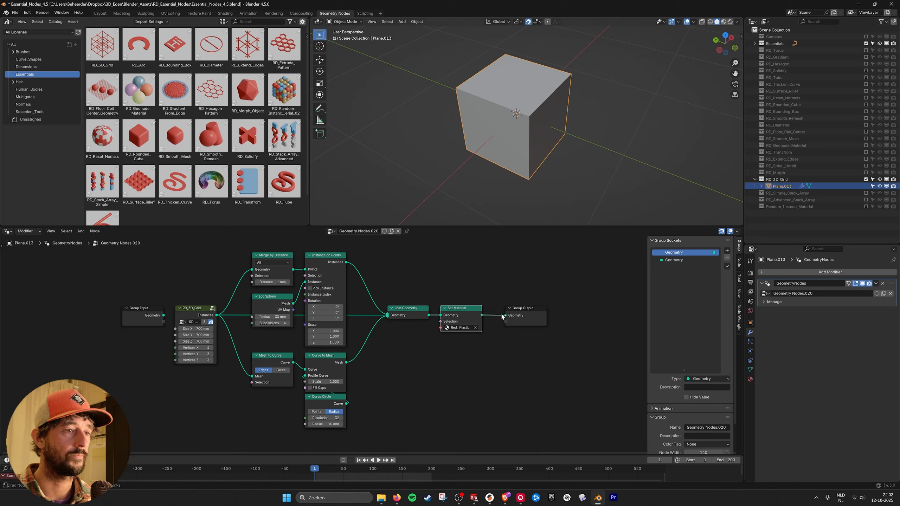
pyautogui.moveTo(575, 115); pyautogui.dragTo(474, 116, button='middle')
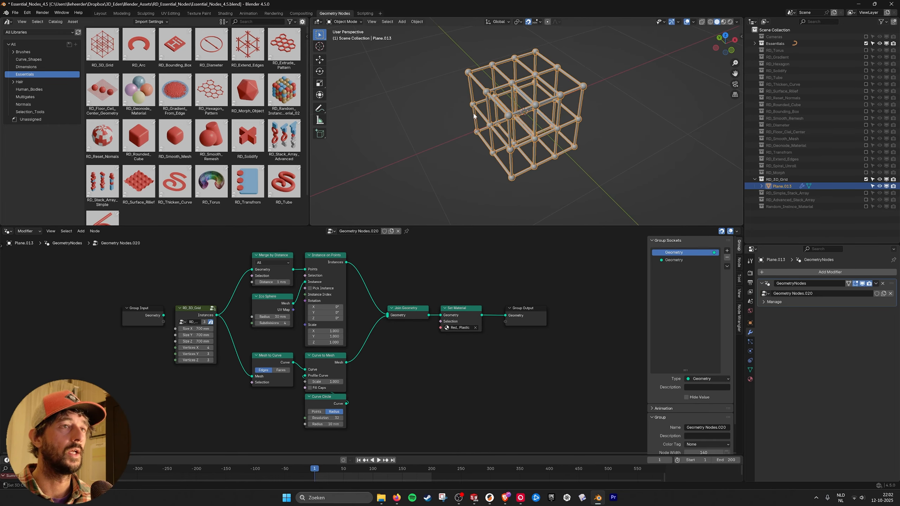
# Step: Exclude the RD_3D_Grid collection, enable RD_Simple_Stack_Array instead, and select its Plane.014 object
pyautogui.click(866, 179)
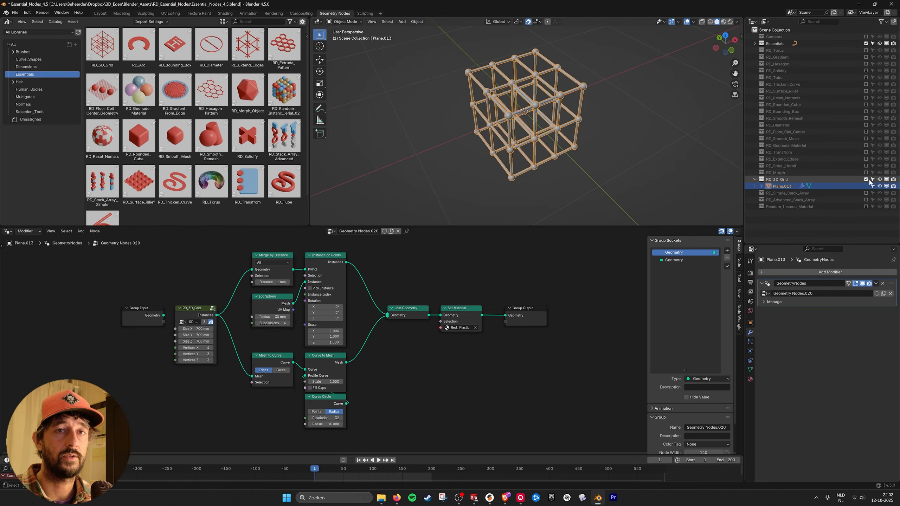
pyautogui.click(865, 186)
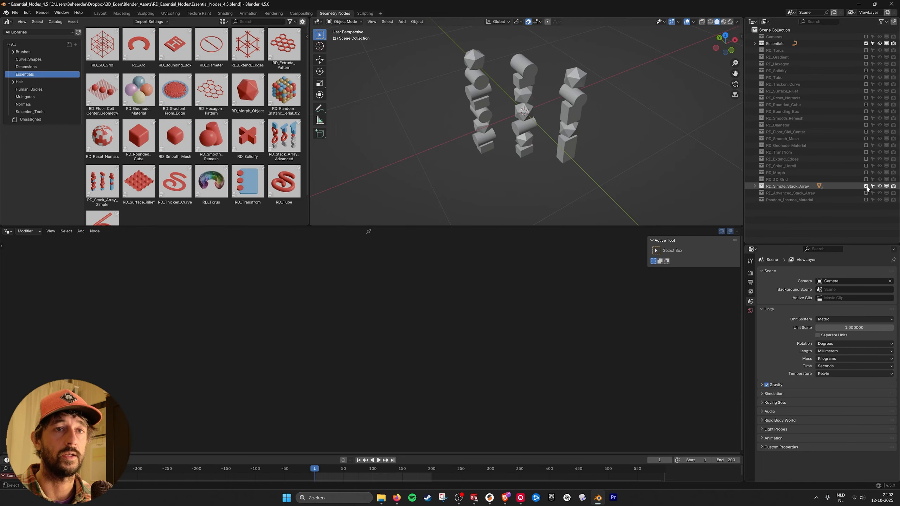
pyautogui.click(755, 186)
pyautogui.click(781, 194)
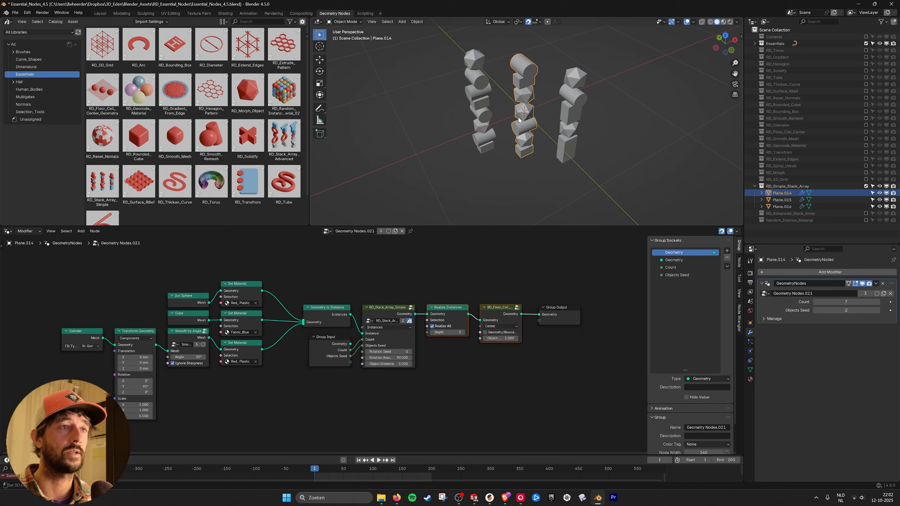
# Step: Select the leftmost stack, Plane.016, and view the three stacks through the camera with Material Preview shading
pyautogui.moveTo(558, 164); pyautogui.dragTo(576, 146, button='middle')
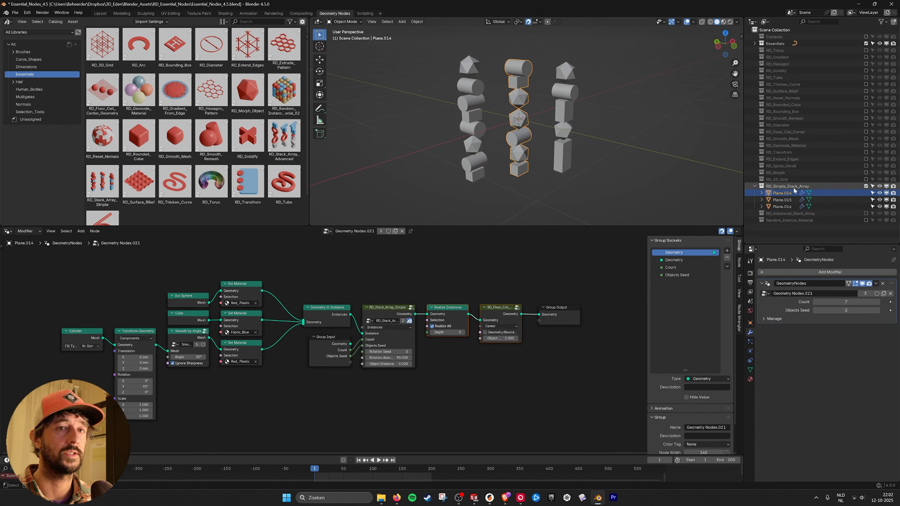
pyautogui.click(460, 122)
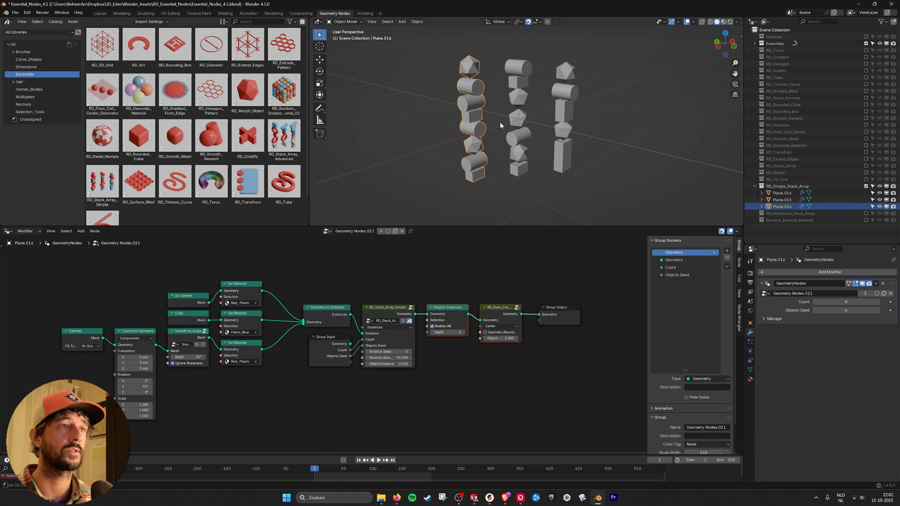
pyautogui.click(724, 22)
pyautogui.click(735, 84)
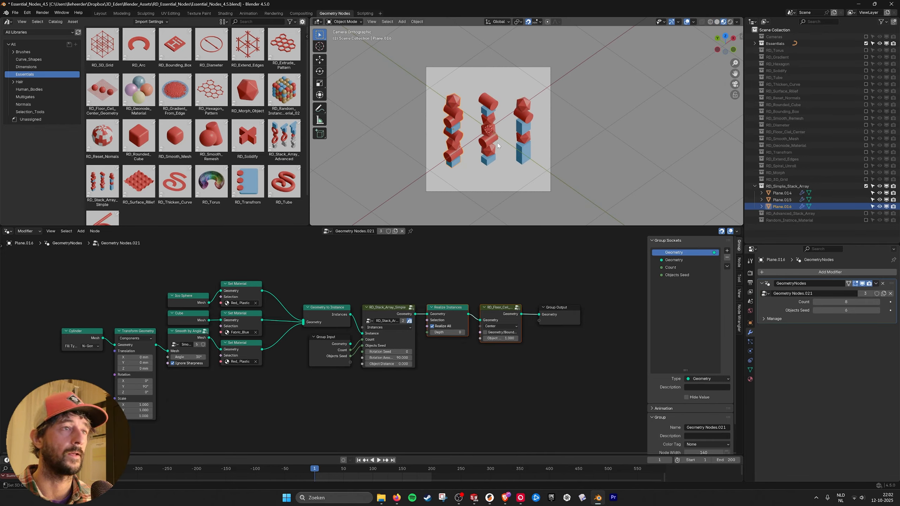
pyautogui.keyDown('ctrl'); pyautogui.moveTo(498, 143); pyautogui.dragTo(488, 160, button='middle'); pyautogui.keyUp('ctrl')
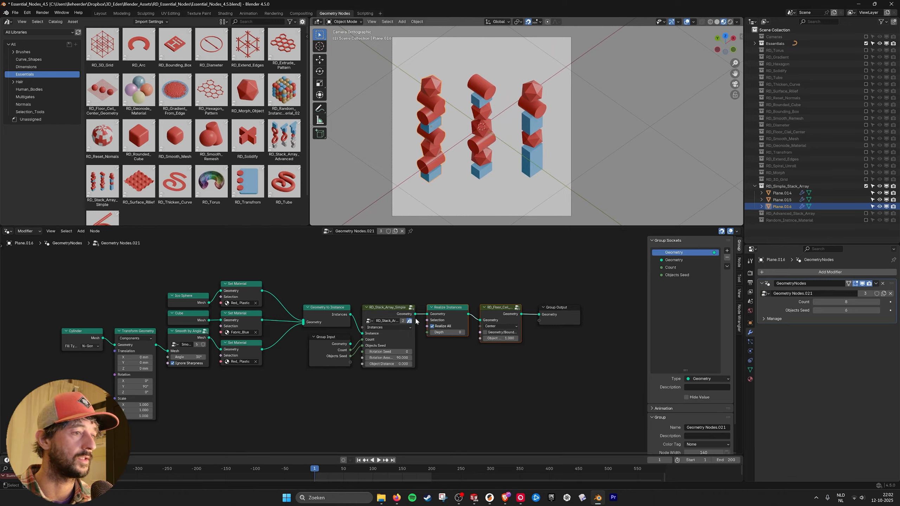
# Step: Try the Collection input type on the RD_Stack_Array_Simple node and return it to Instances
pyautogui.scroll(3, 416, 321)
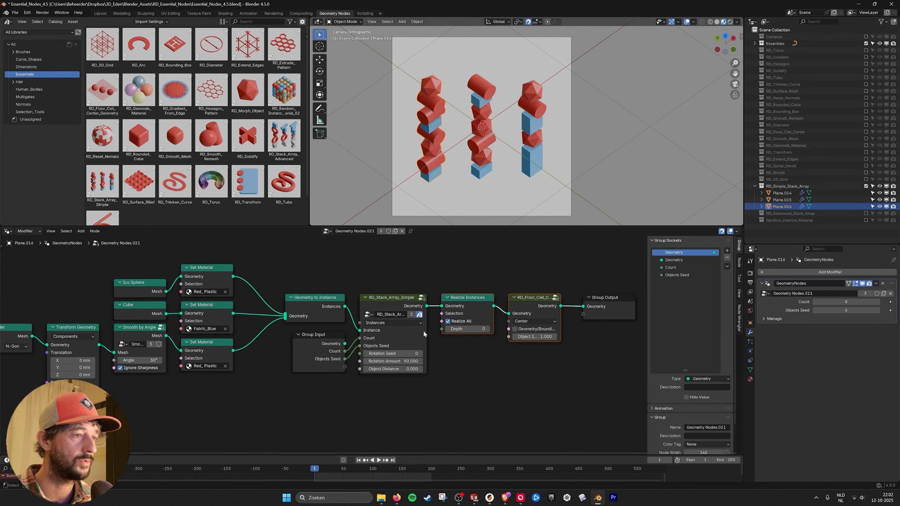
pyautogui.click(422, 313)
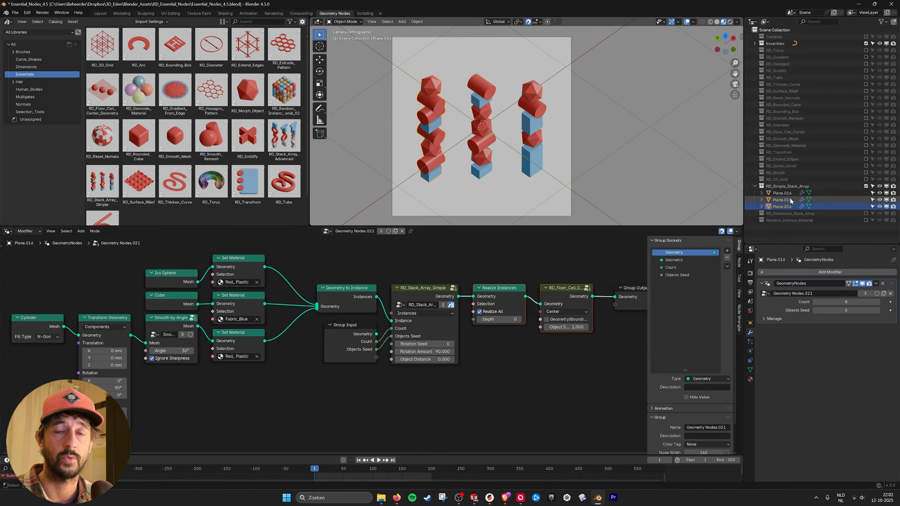
pyautogui.click(423, 313)
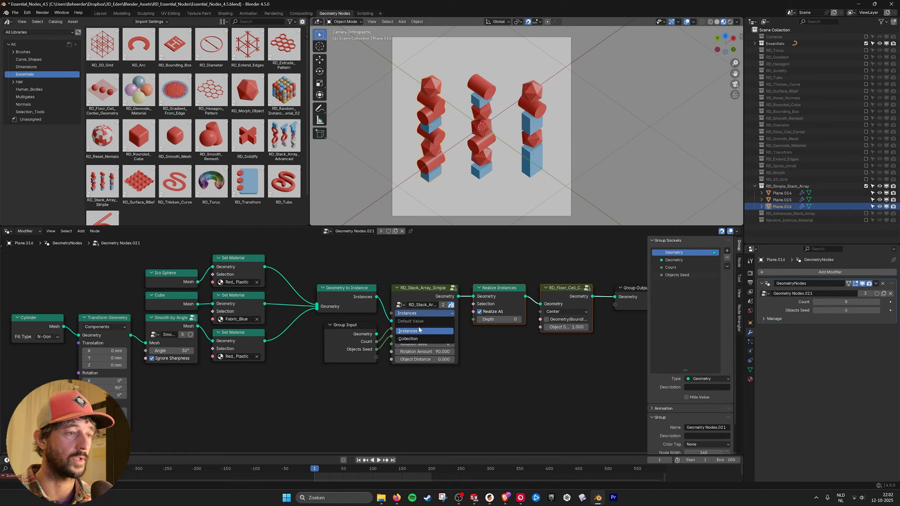
pyautogui.click(421, 337)
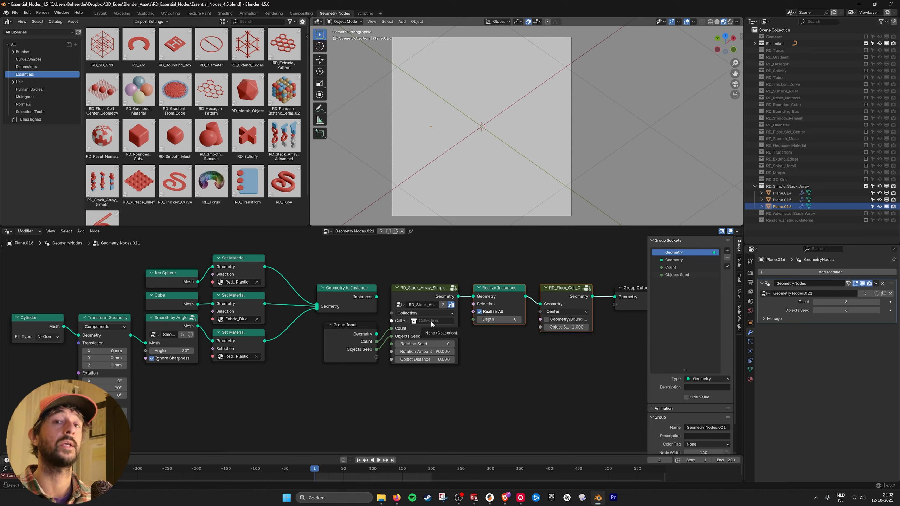
pyautogui.click(437, 313)
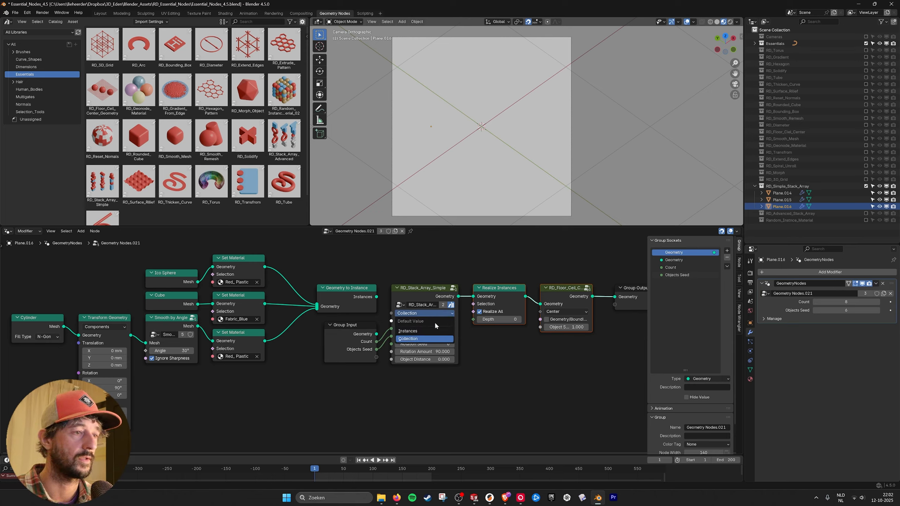
pyautogui.click(448, 330)
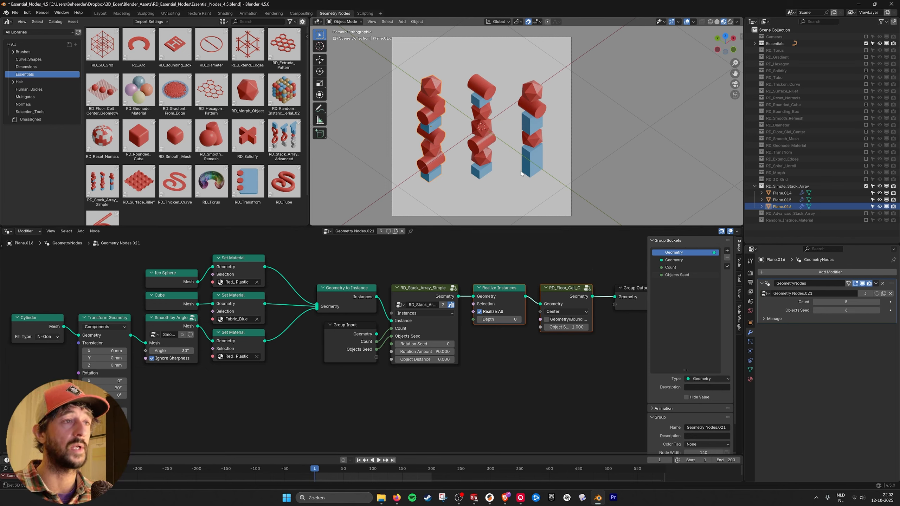
# Step: Try different Rotation Seed values on the RD_Stack_Array_Simple node, going up to 4 and back down to 1
pyautogui.moveTo(470, 346); pyautogui.dragTo(485, 358, button='middle')
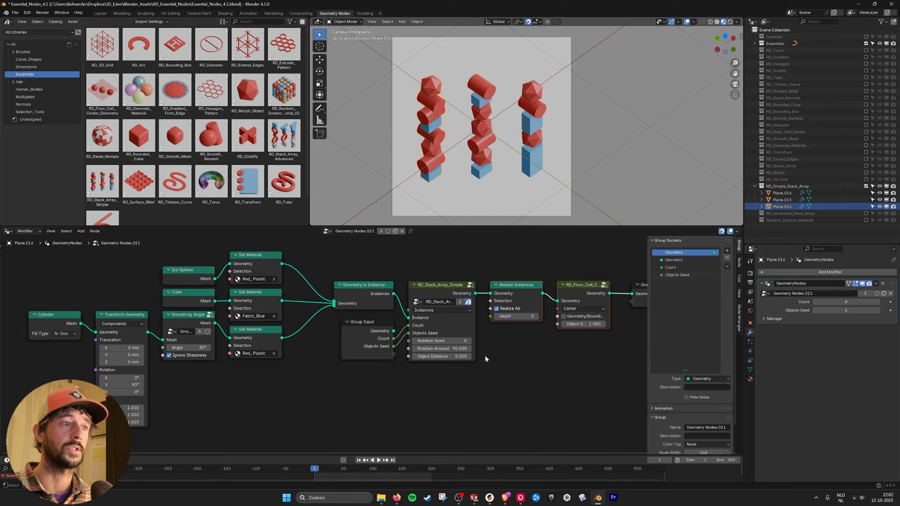
pyautogui.moveTo(467, 331); pyautogui.dragTo(477, 326, button='middle')
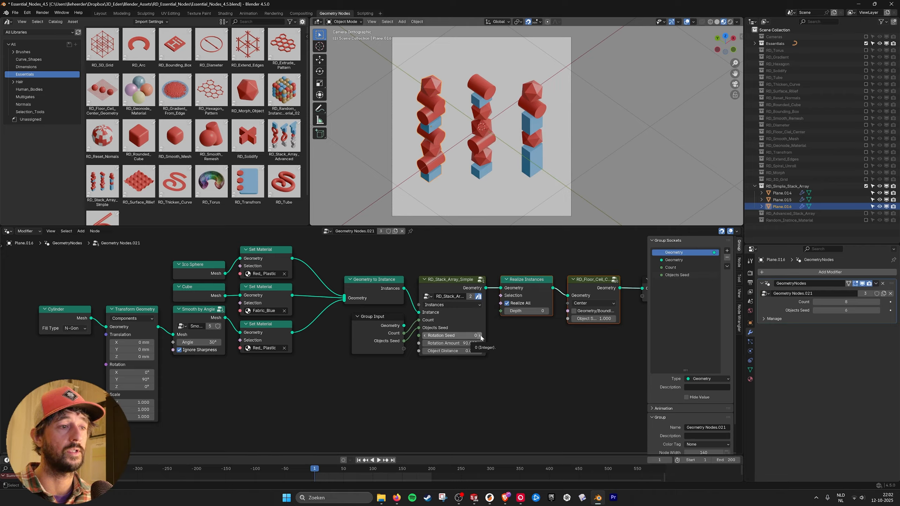
pyautogui.click(479, 336)
pyautogui.click(480, 336)
pyautogui.click(480, 336)
pyautogui.click(480, 336)
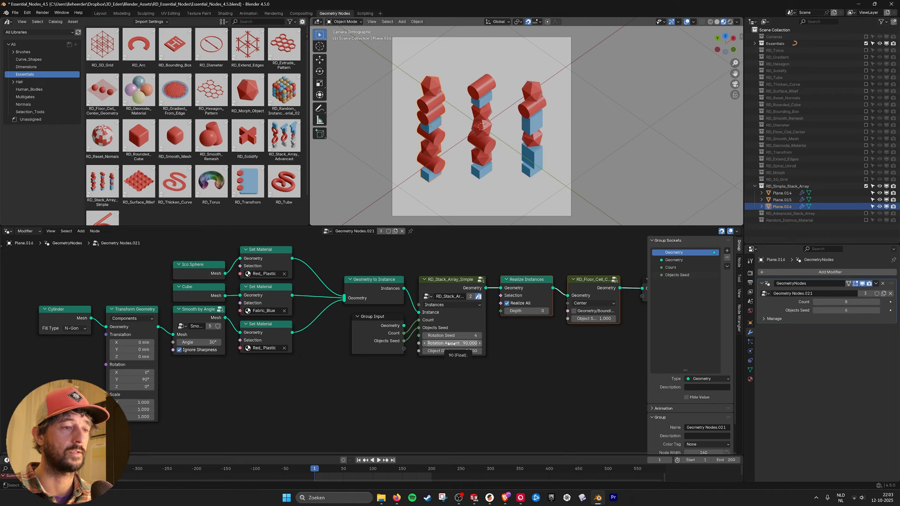
pyautogui.click(425, 336)
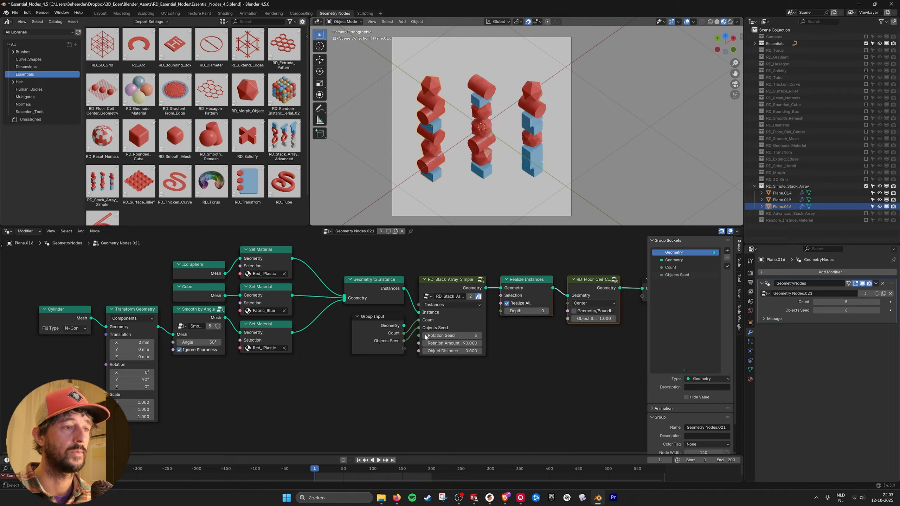
pyautogui.click(425, 336)
pyautogui.click(426, 336)
# Step: Set the stack array's Rotation Amount to 45 and raise its Rotation Seed to 6
pyautogui.click(452, 343)
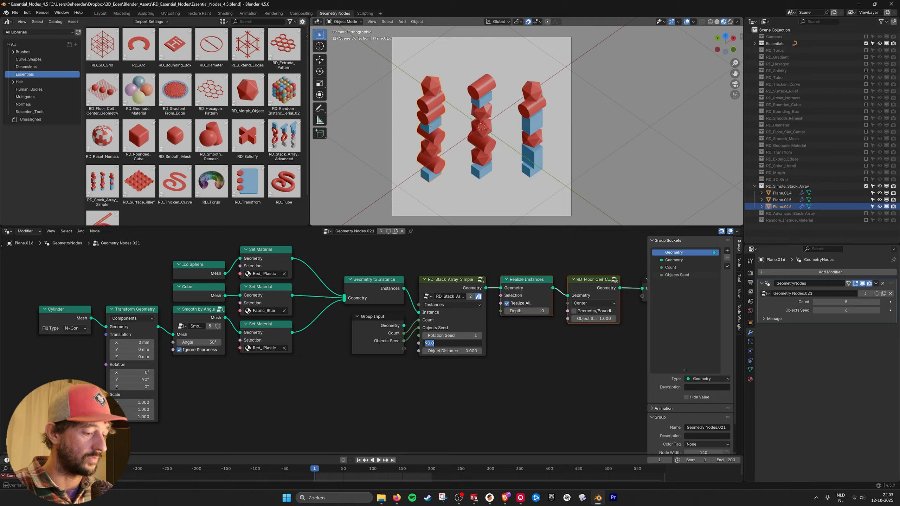
pyautogui.write('45')
pyautogui.press('Return')
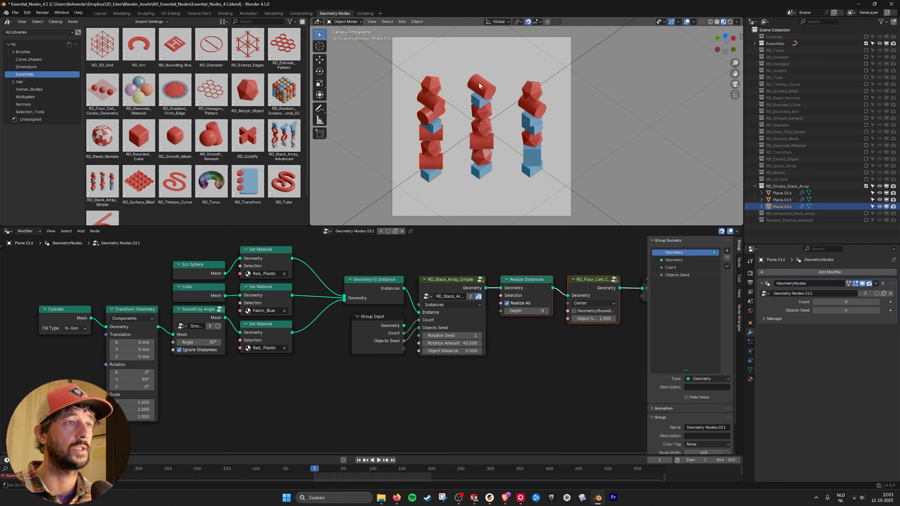
pyautogui.click(480, 336)
pyautogui.click(481, 336)
pyautogui.click(481, 336)
pyautogui.click(480, 336)
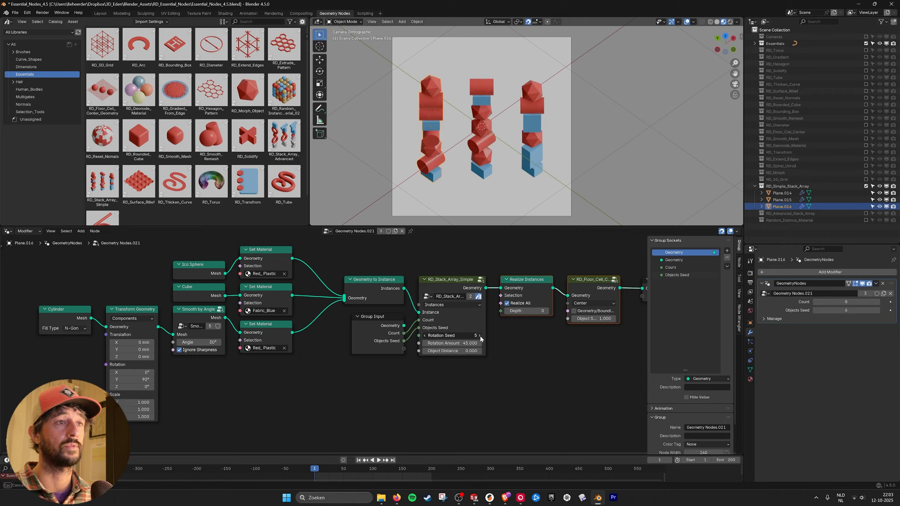
pyautogui.click(481, 337)
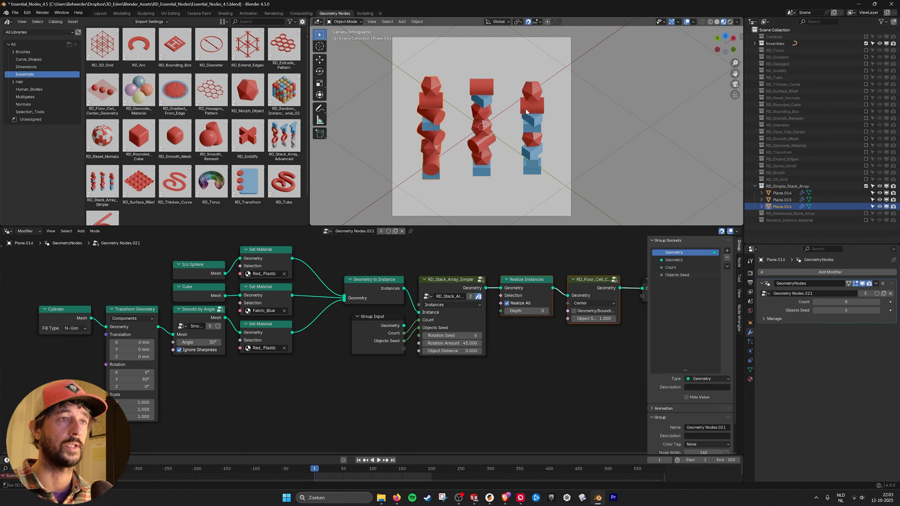
# Step: Inspect the stacks from the side, and set Rotation Seed to 0 and Rotation Amount to 90
pyautogui.moveTo(531, 170); pyautogui.dragTo(506, 140, button='middle')
pyautogui.scroll(-2, 525, 161)
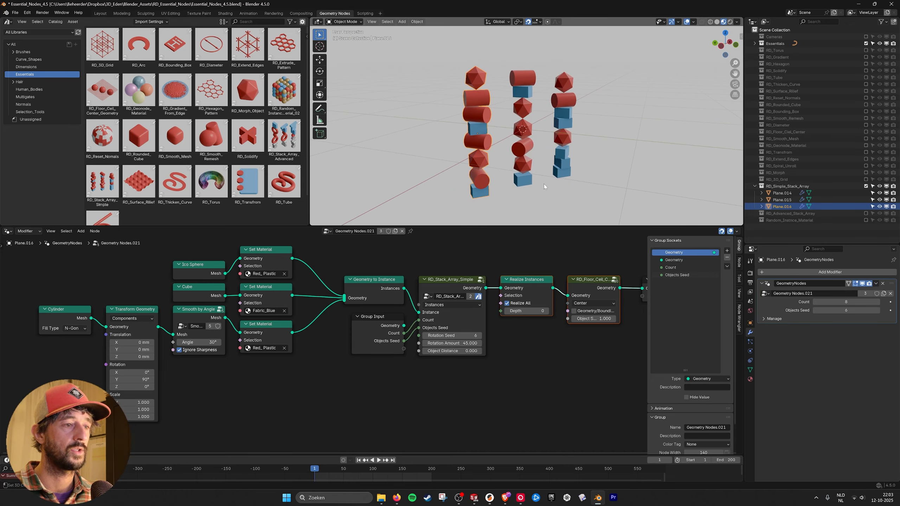
pyautogui.click(450, 335)
pyautogui.write('0')
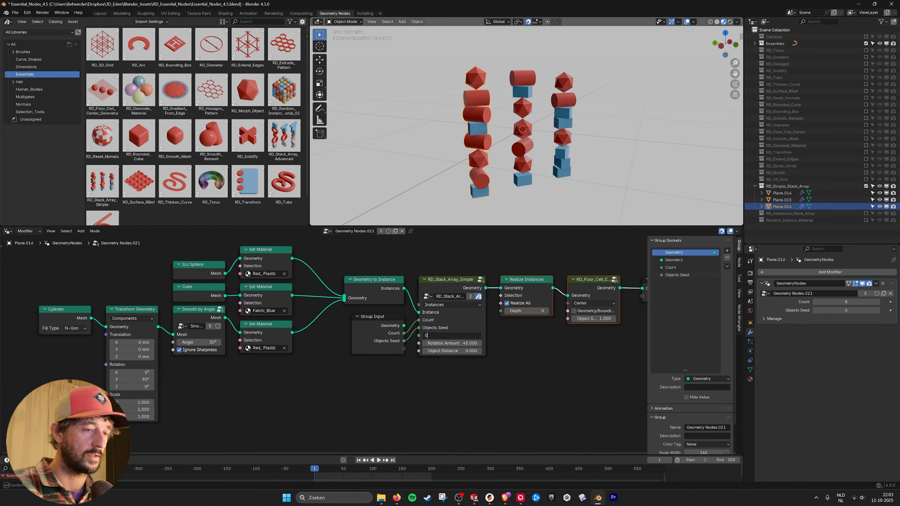
pyautogui.press('Tab')
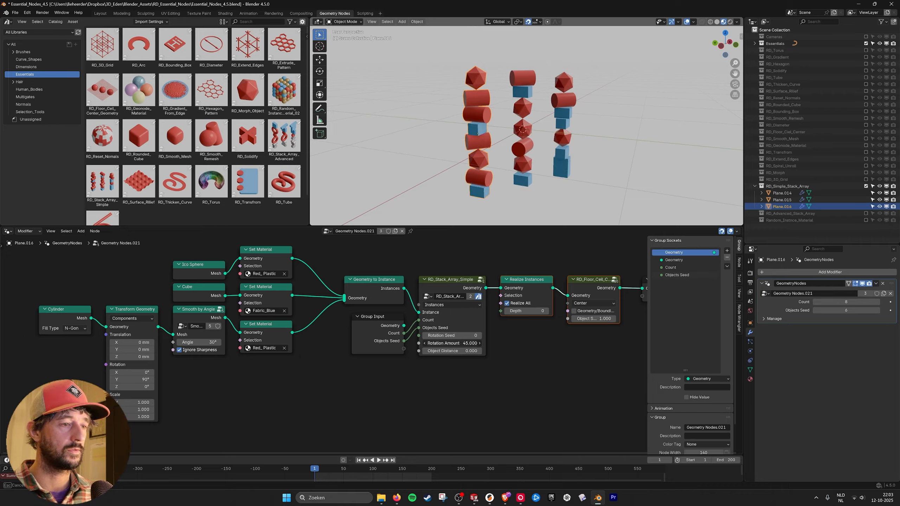
pyautogui.write('90')
pyautogui.press('Return')
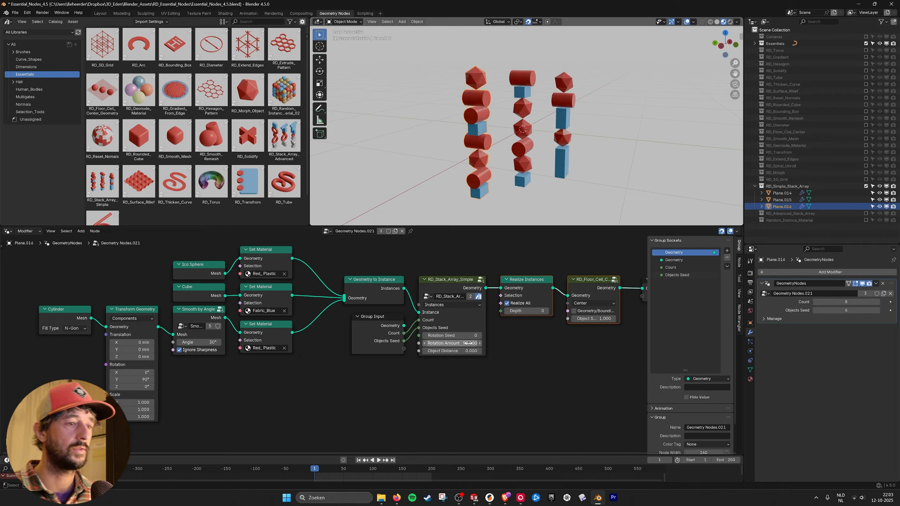
# Step: Try a larger Object Distance on the RD_Stack_Array_Simple node and undo the change
pyautogui.moveTo(461, 351); pyautogui.dragTo(498, 351)
pyautogui.hotkey('ctrl', 'z')
pyautogui.click(573, 343)
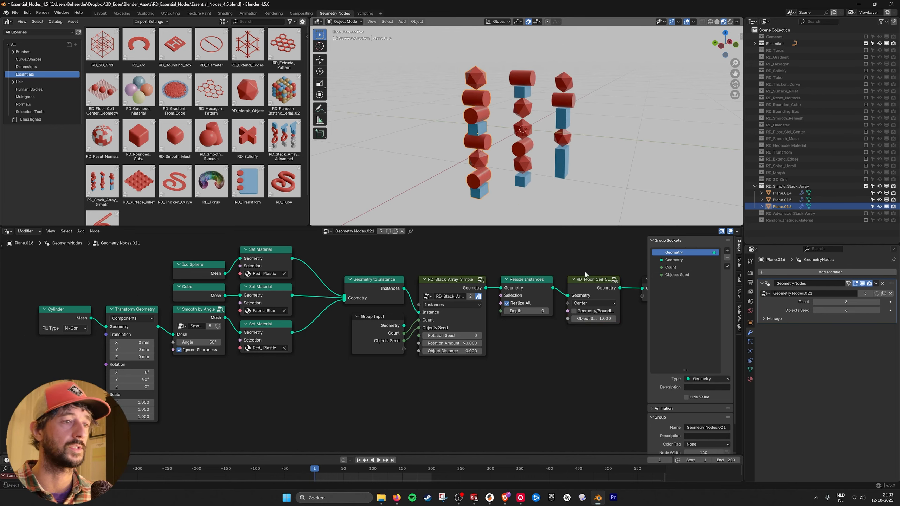
# Step: Open the RD_Stack_Array_Simple node group, examine its Instance_Bounding_Box frame, and hide the node editor's sidebar
pyautogui.scroll(-2, 586, 274)
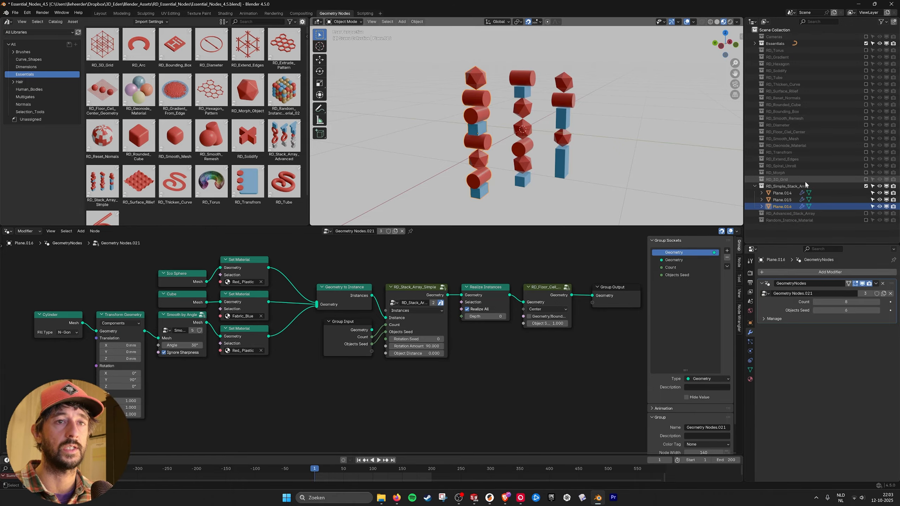
pyautogui.press('Tab')
pyautogui.scroll(-7, 457, 313)
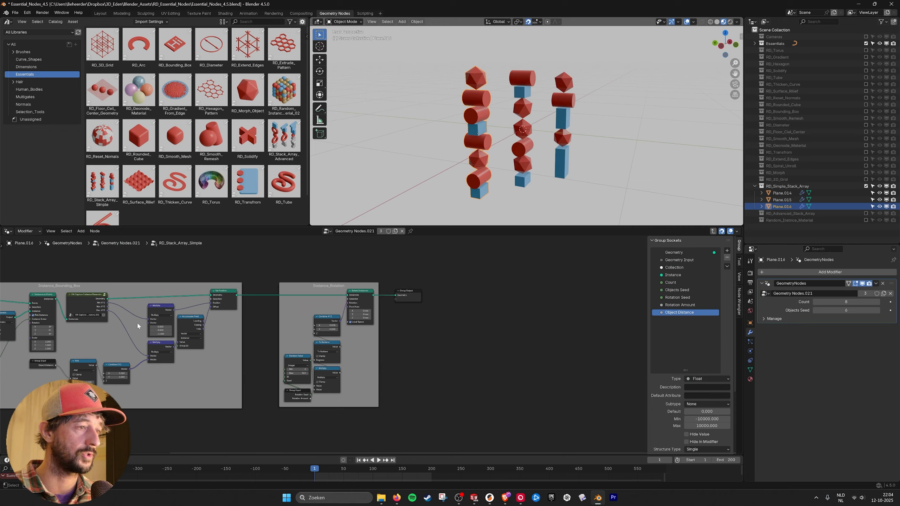
pyautogui.moveTo(67, 325); pyautogui.dragTo(501, 311, button='middle')
pyautogui.scroll(5, 507, 305)
pyautogui.moveTo(569, 301); pyautogui.dragTo(365, 323, button='middle')
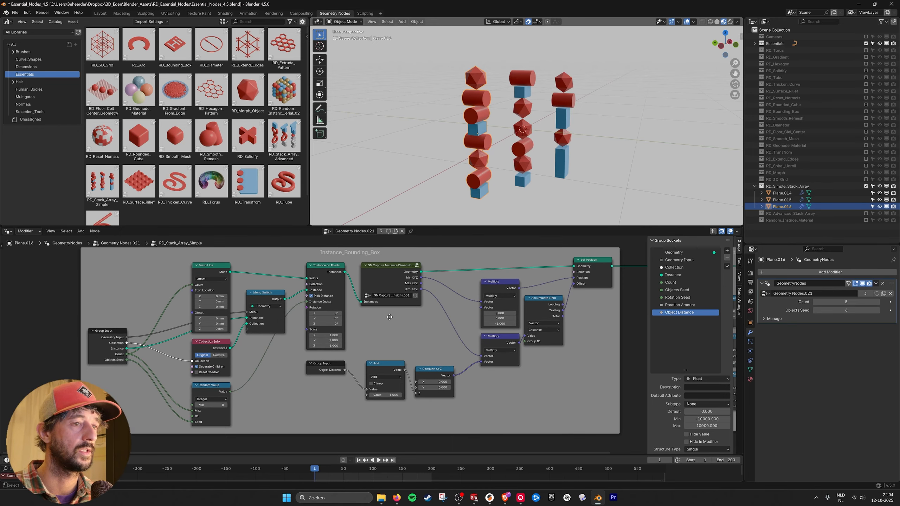
pyautogui.press('n')
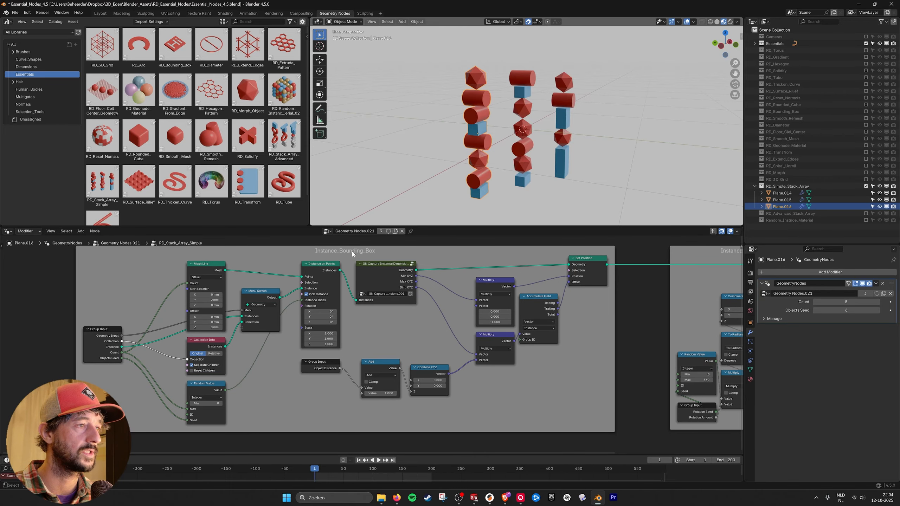
# Step: Examine the Instance_Rotation frame and open the nested GN Capture Instance Dimensions group
pyautogui.moveTo(600, 287); pyautogui.dragTo(332, 291, button='middle')
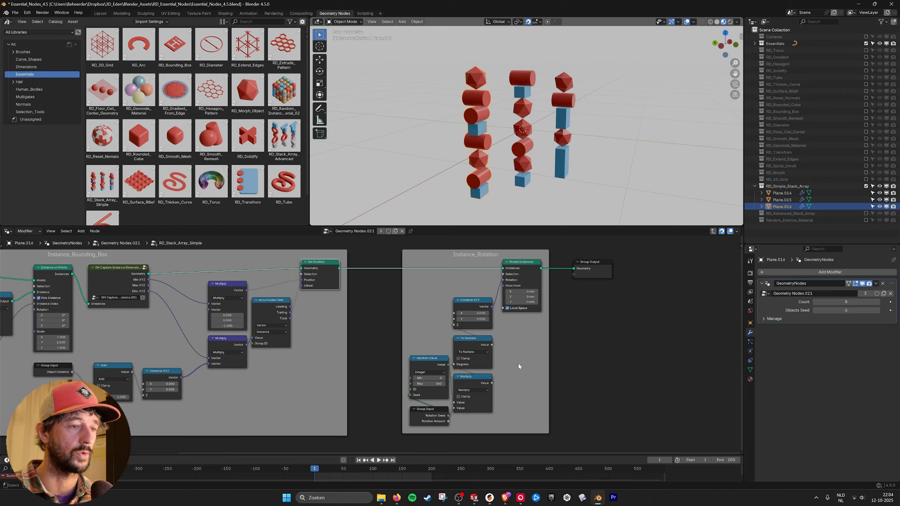
pyautogui.moveTo(189, 354); pyautogui.dragTo(494, 340, button='middle')
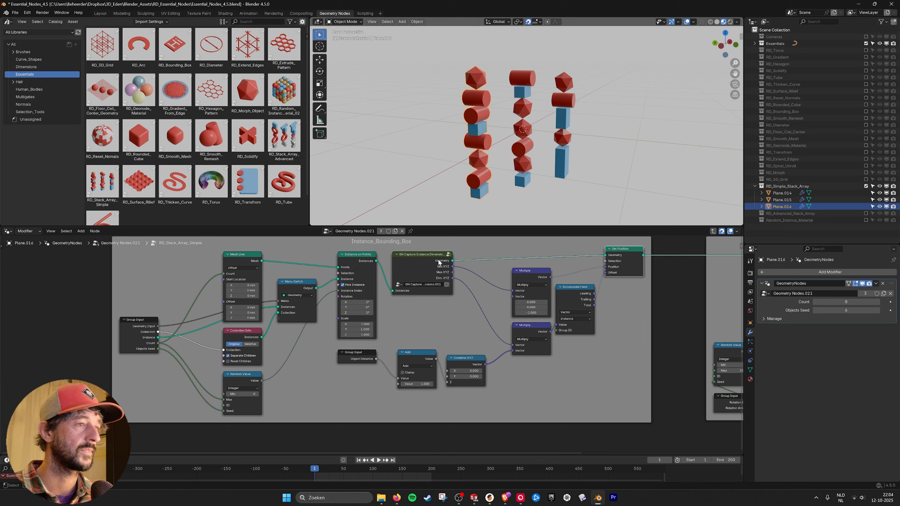
pyautogui.click(449, 255)
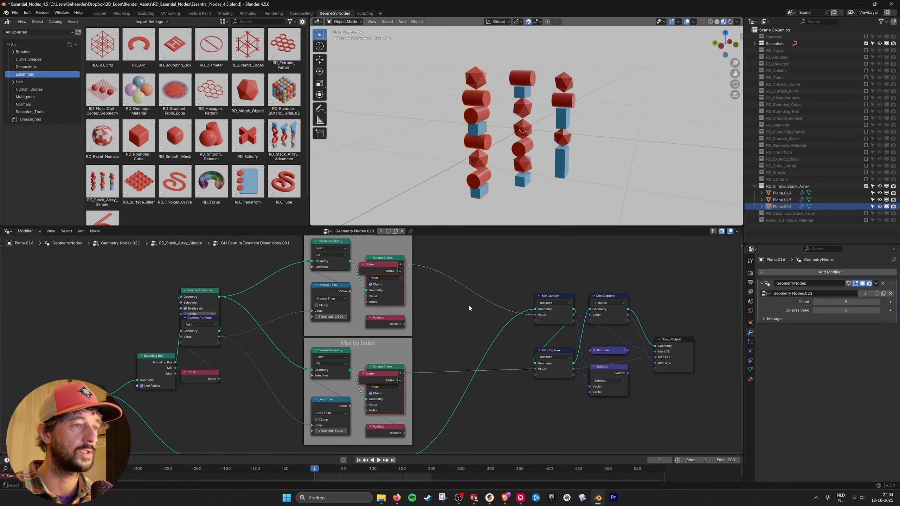
# Step: Spread out the overlapping nodes in GN Capture Instance Dimensions, moving both Index nodes above their Sample Index nodes and separating Capture Attribute from Realize Instances
pyautogui.scroll(-1, 470, 307)
pyautogui.moveTo(472, 301); pyautogui.dragTo(482, 294, button='middle')
pyautogui.moveTo(396, 268); pyautogui.dragTo(394, 249)
pyautogui.click(387, 381)
pyautogui.moveTo(386, 382); pyautogui.dragTo(392, 361)
pyautogui.moveTo(226, 324)
pyautogui.mouseDown()
pyautogui.moveTo(224, 349)
pyautogui.moveTo(226, 329)
pyautogui.mouseUp()
pyautogui.moveTo(226, 373); pyautogui.dragTo(226, 362)
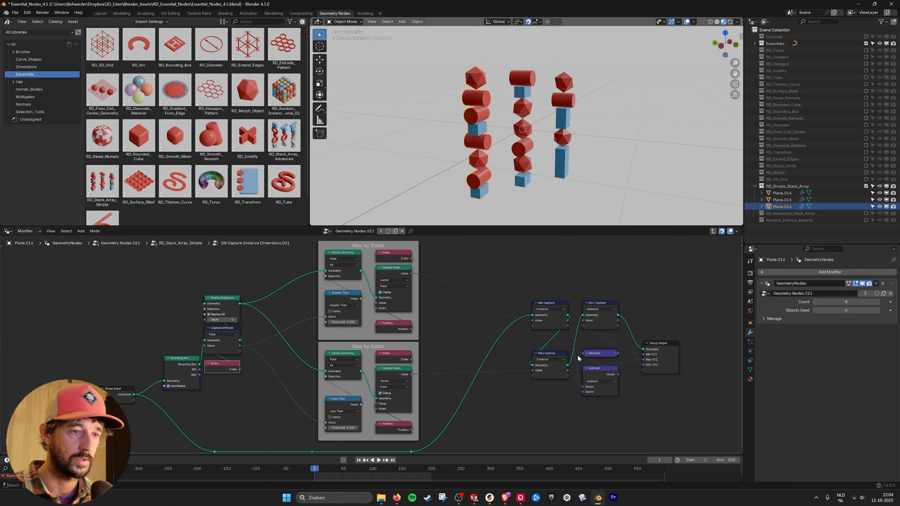
pyautogui.moveTo(580, 352); pyautogui.dragTo(593, 348)
pyautogui.click(657, 304)
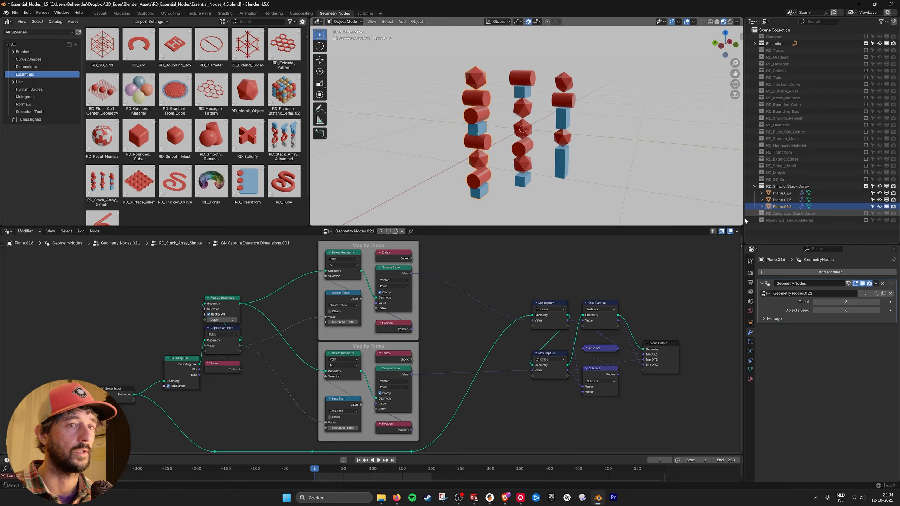
# Step: Leave the nested groups, replace the enabled RD_Simple_Stack_Array collection with RD_Advanced_Stack_Array, and select Plane.017
pyautogui.click(714, 231)
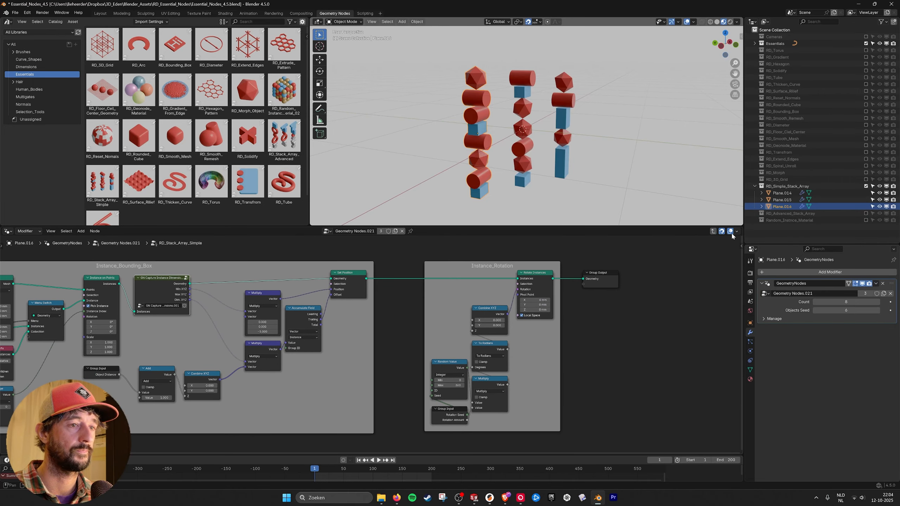
pyautogui.click(714, 231)
pyautogui.click(866, 186)
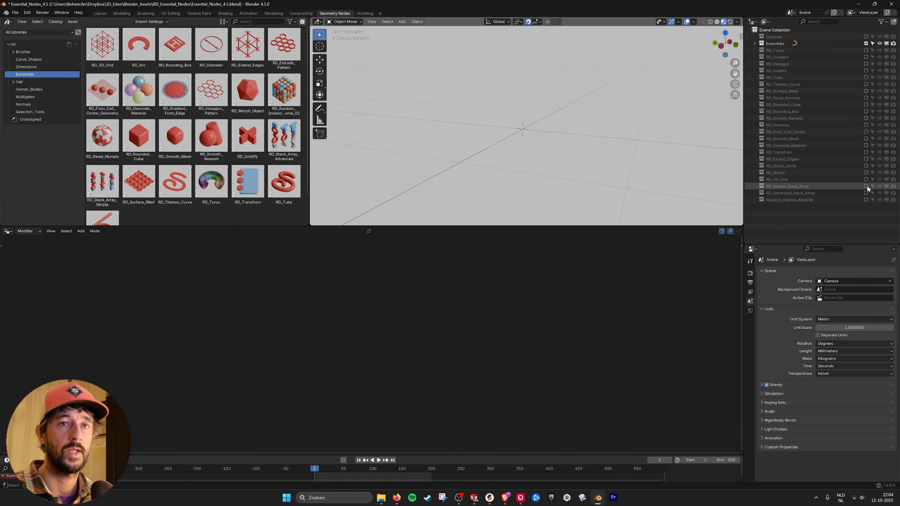
pyautogui.click(866, 193)
pyautogui.click(783, 199)
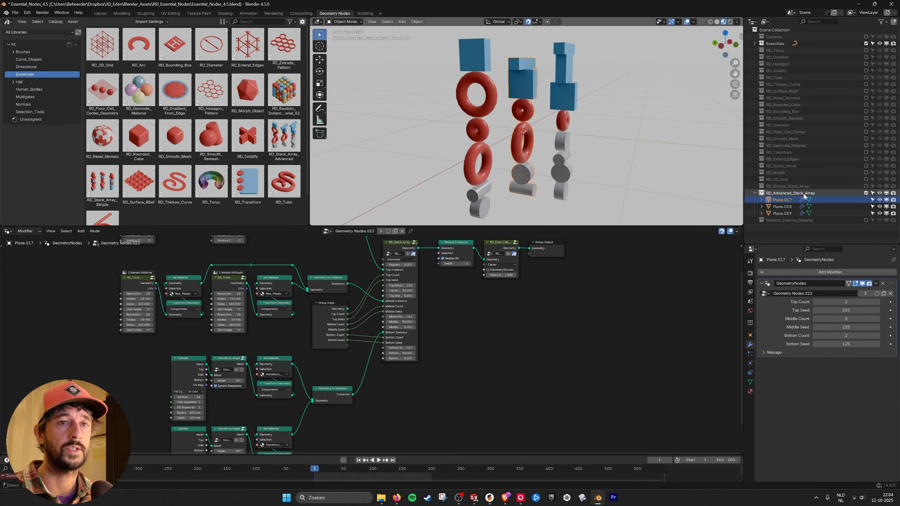
# Step: Try moving the Plane.019 stack 1000 mm straight down
pyautogui.moveTo(606, 152); pyautogui.dragTo(603, 152, button='middle')
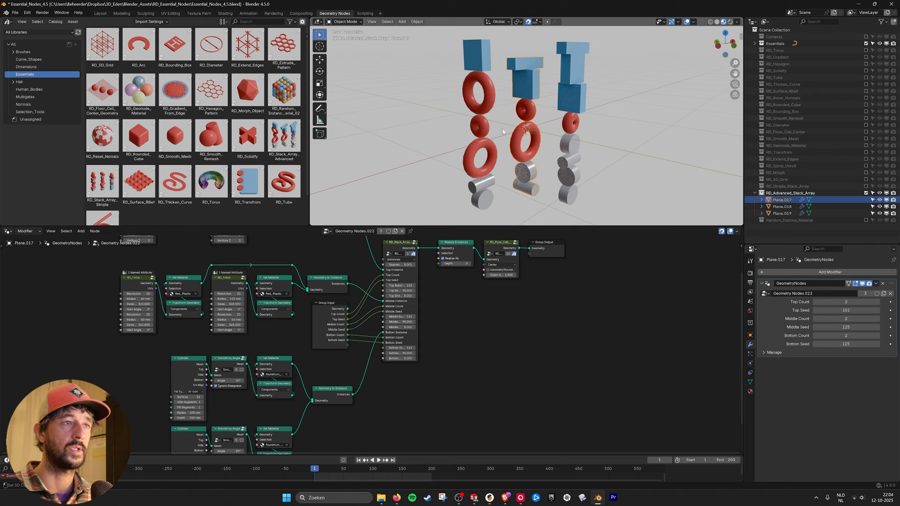
pyautogui.moveTo(474, 57); pyautogui.dragTo(478, 166)
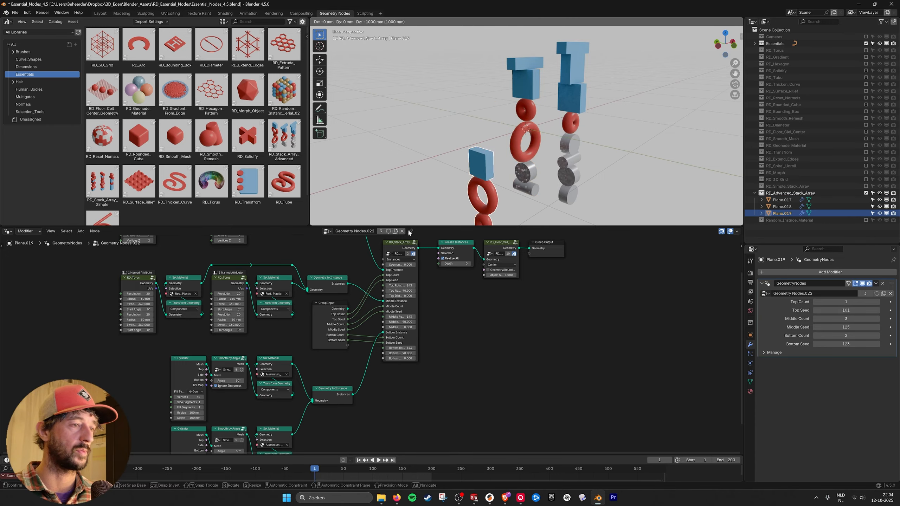
# Step: Examine the Cube, RD_Torus and Cylinder nodes that supply the top, middle and bottom instances of the advanced stack array
pyautogui.scroll(-4, 448, 356)
pyautogui.scroll(5, 448, 356)
pyautogui.moveTo(448, 356); pyautogui.dragTo(444, 393, button='middle')
pyautogui.scroll(2, 390, 369)
pyautogui.moveTo(208, 277); pyautogui.dragTo(207, 286, button='middle')
pyautogui.click(179, 245)
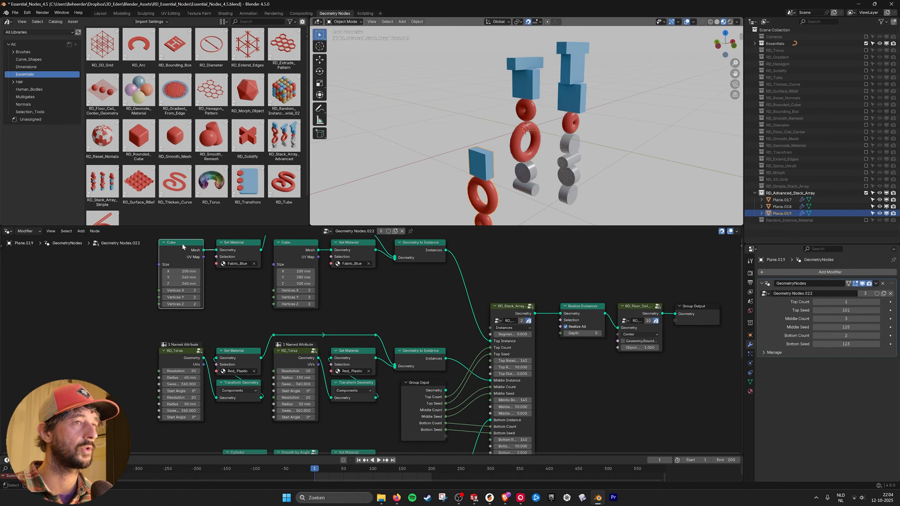
pyautogui.click(188, 359)
pyautogui.moveTo(279, 370); pyautogui.dragTo(280, 345, button='middle')
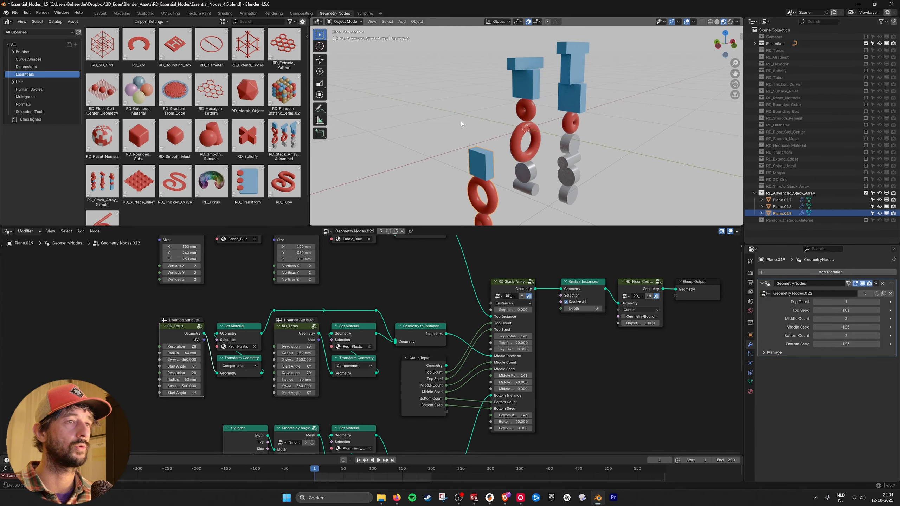
pyautogui.moveTo(361, 415); pyautogui.dragTo(364, 319, button='middle')
pyautogui.click(244, 334)
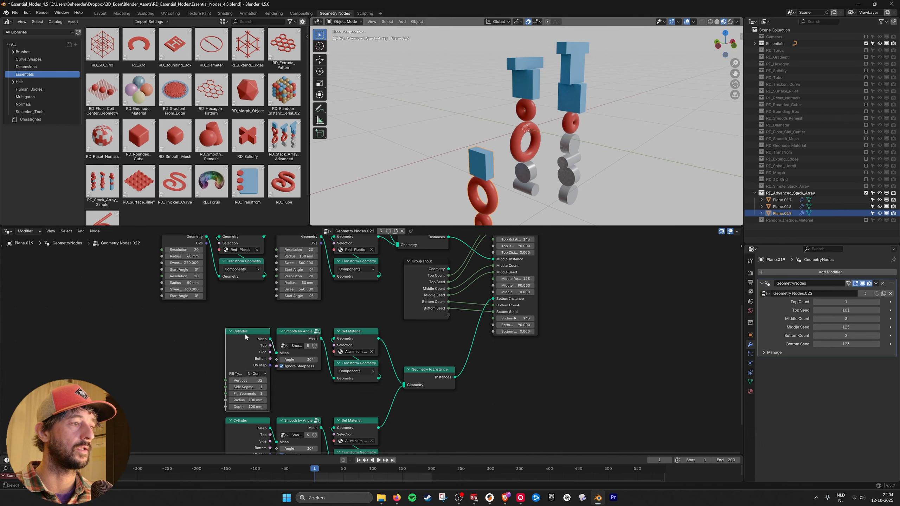
# Step: Undo the downward move of the Plane.019 stack, return to a perspective view of all three stacks, and clear the selection
pyautogui.click(735, 84)
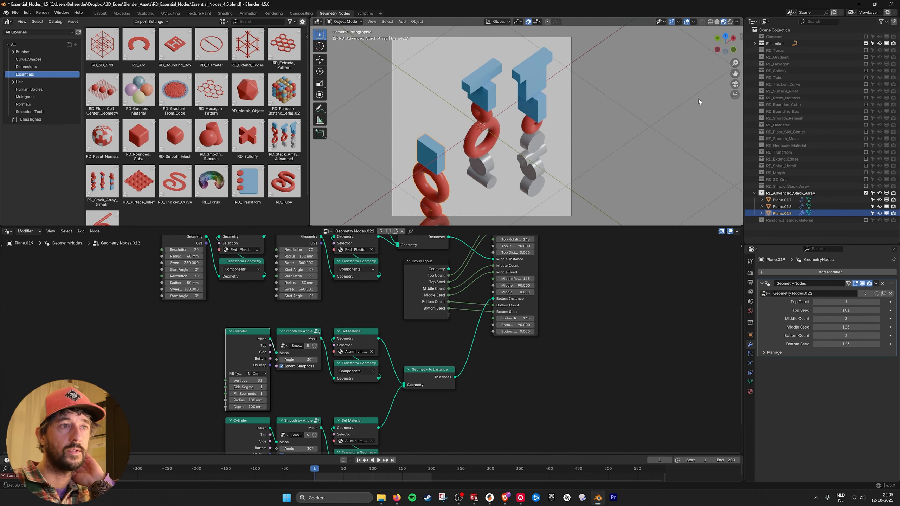
pyautogui.hotkey('ctrl', 'z')
pyautogui.hotkey('ctrl', 'z')
pyautogui.hotkey('ctrl', 'z')
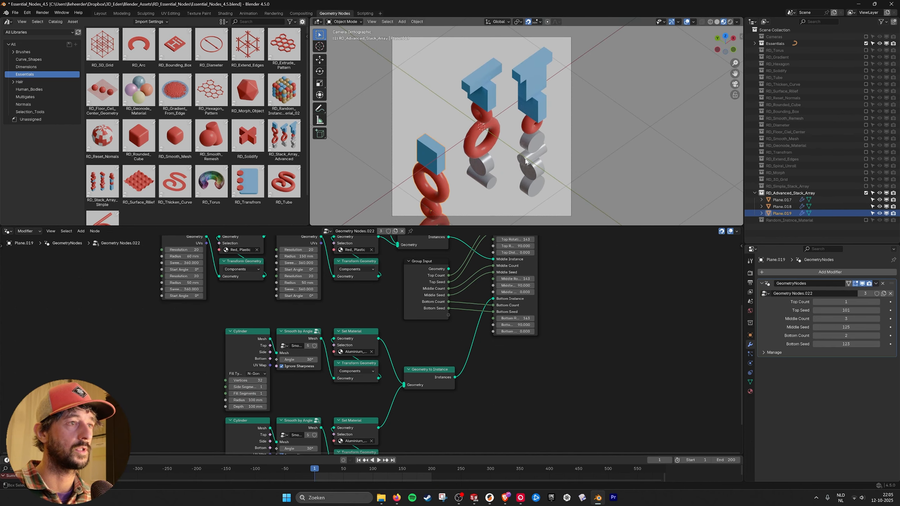
pyautogui.moveTo(581, 168); pyautogui.dragTo(596, 143, button='middle')
pyautogui.scroll(-2, 596, 143)
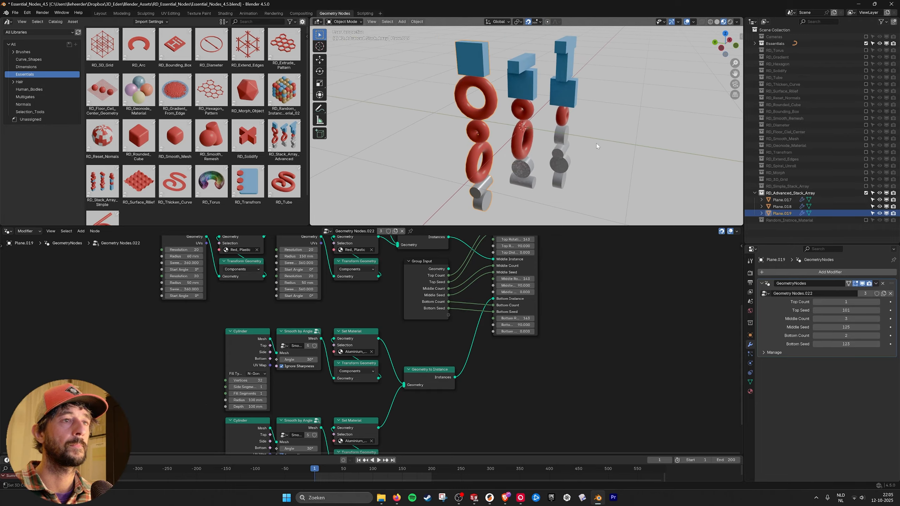
pyautogui.click(597, 144)
# Step: Try the Collections input type on the RD_Stack_Array_Advanced node and set it back to Instances
pyautogui.moveTo(458, 317); pyautogui.dragTo(408, 375, button='middle')
pyautogui.scroll(4, 467, 299)
pyautogui.keyDown('ctrl'); pyautogui.hscroll(2, 507, 335); pyautogui.keyUp('ctrl')
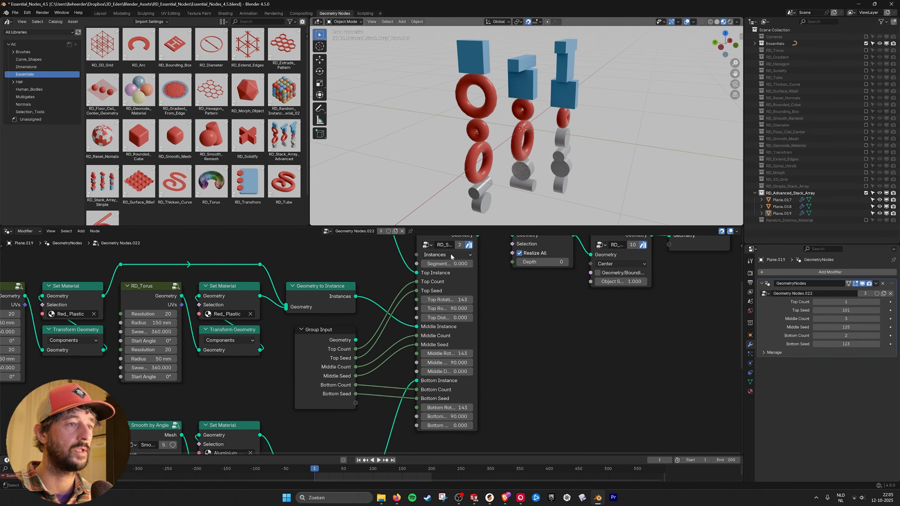
pyautogui.click(444, 255)
pyautogui.click(455, 275)
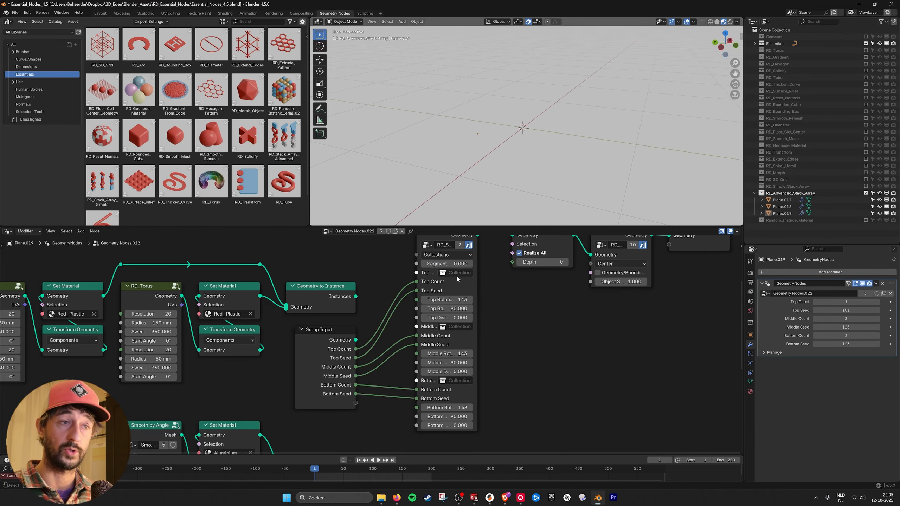
pyautogui.click(456, 252)
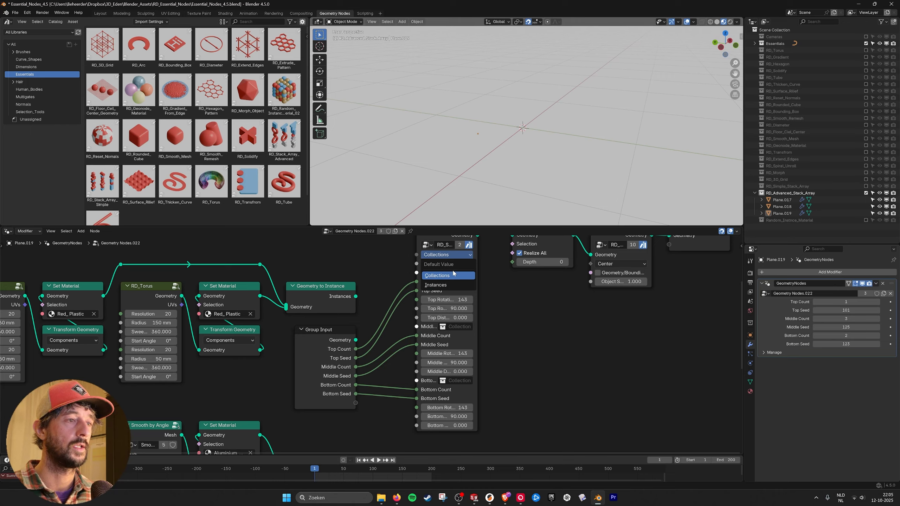
pyautogui.click(450, 284)
pyautogui.scroll(-1, 525, 297)
pyautogui.moveTo(504, 287); pyautogui.dragTo(505, 294, button='middle')
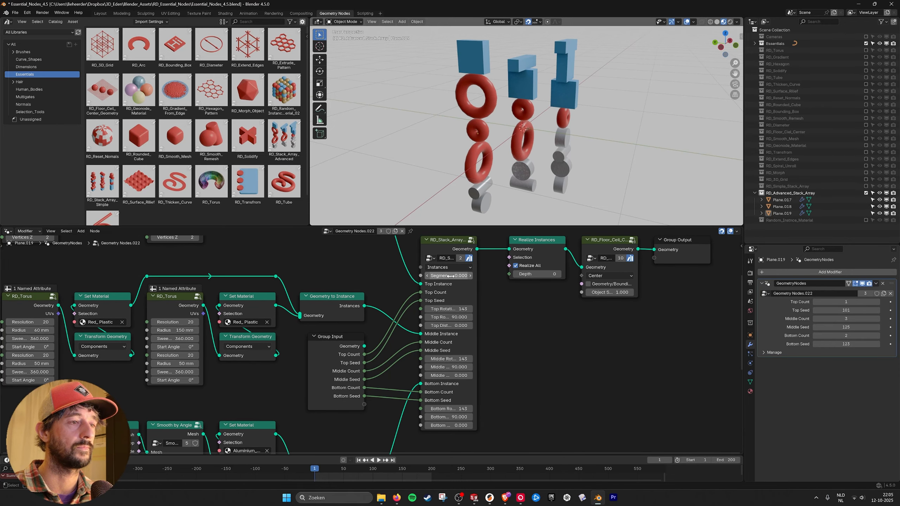
# Step: Try a Segment Distance of 0.600 and different top rotation values on the RD_Stack_Array_Advanced node, undoing each change
pyautogui.moveTo(448, 277); pyautogui.dragTo(468, 278)
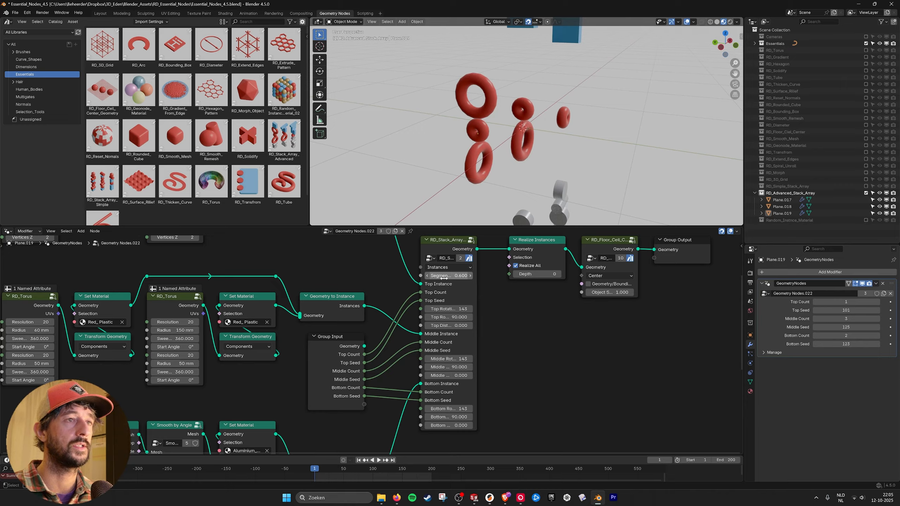
pyautogui.hotkey('ctrl', 'z')
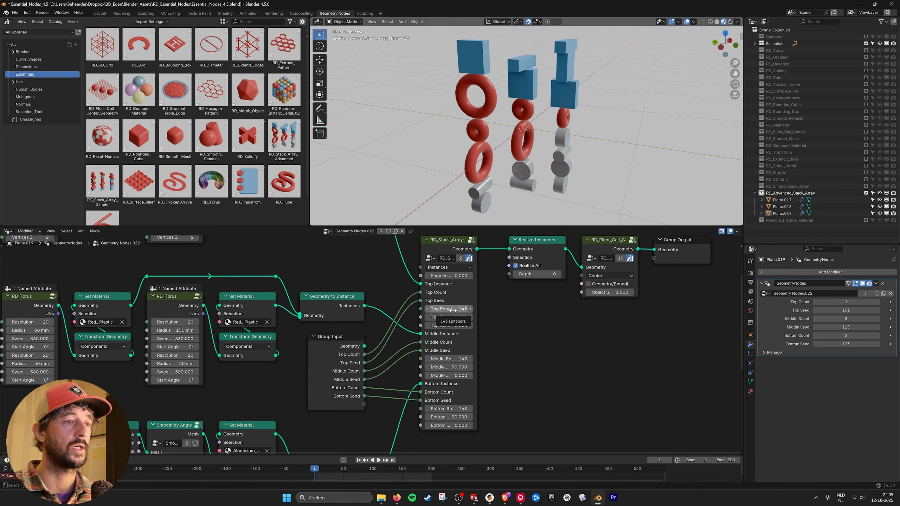
pyautogui.moveTo(446, 309); pyautogui.dragTo(580, 116)
pyautogui.hotkey('ctrl', 'z')
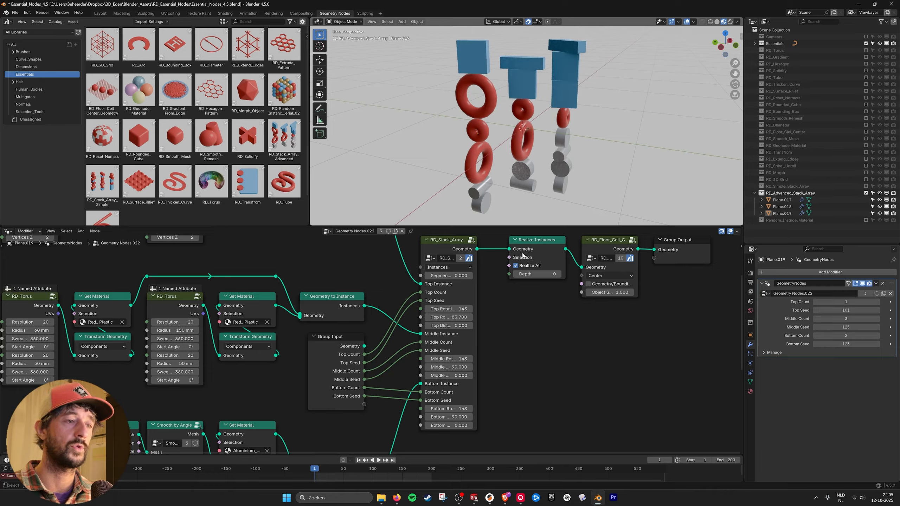
pyautogui.hotkey('ctrl', 'z')
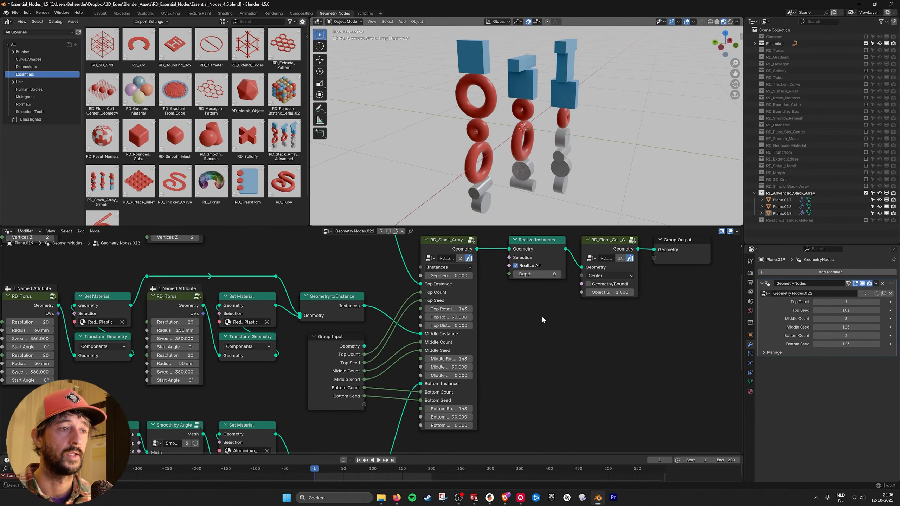
# Step: Open the RD_Stack_Array_Advanced node group and examine its Bottom_Bounding_Box frame
pyautogui.scroll(-2, 542, 315)
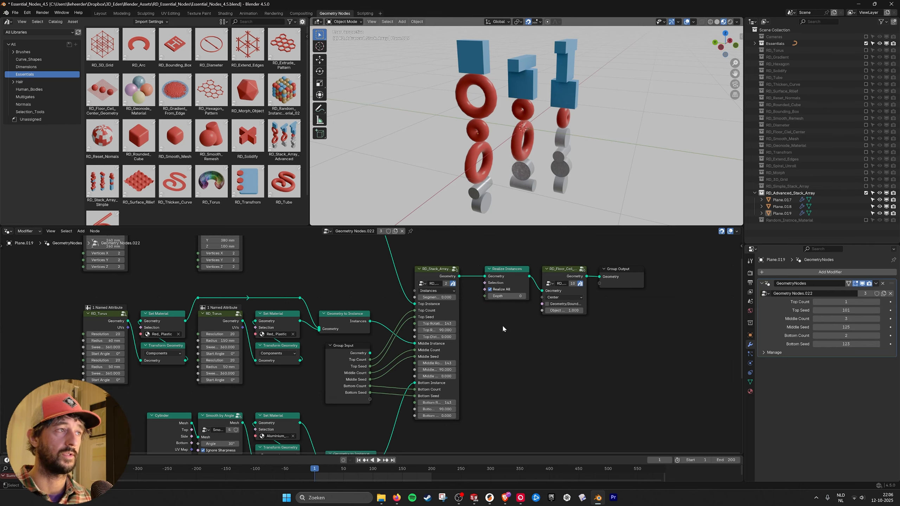
pyautogui.click(449, 272)
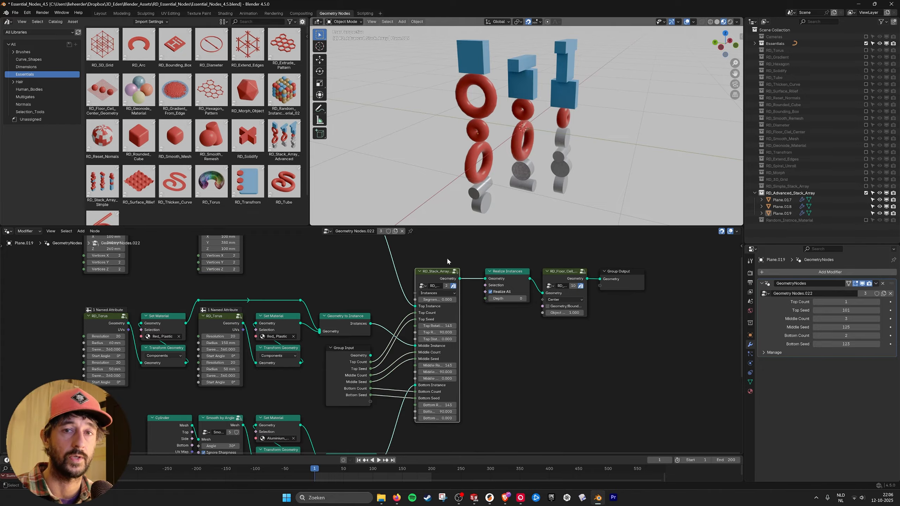
pyautogui.click(455, 272)
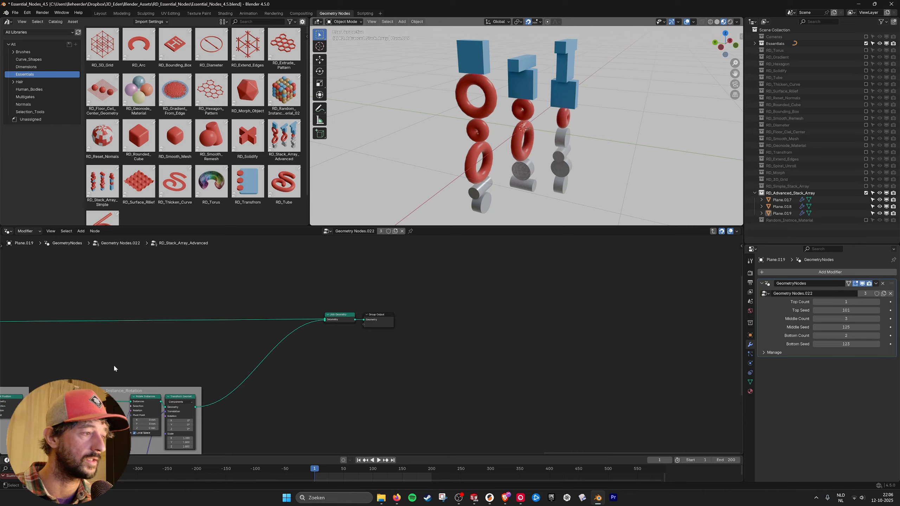
pyautogui.scroll(-7, 451, 330)
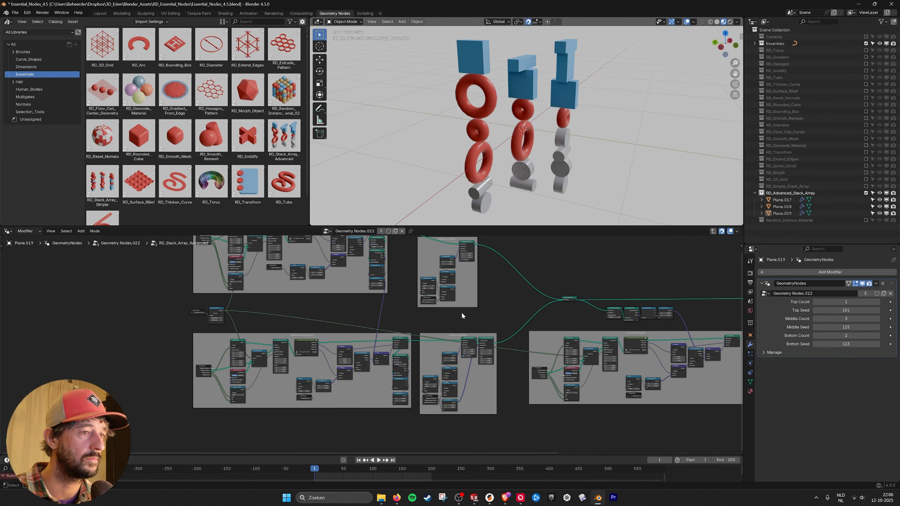
pyautogui.scroll(4, 451, 330)
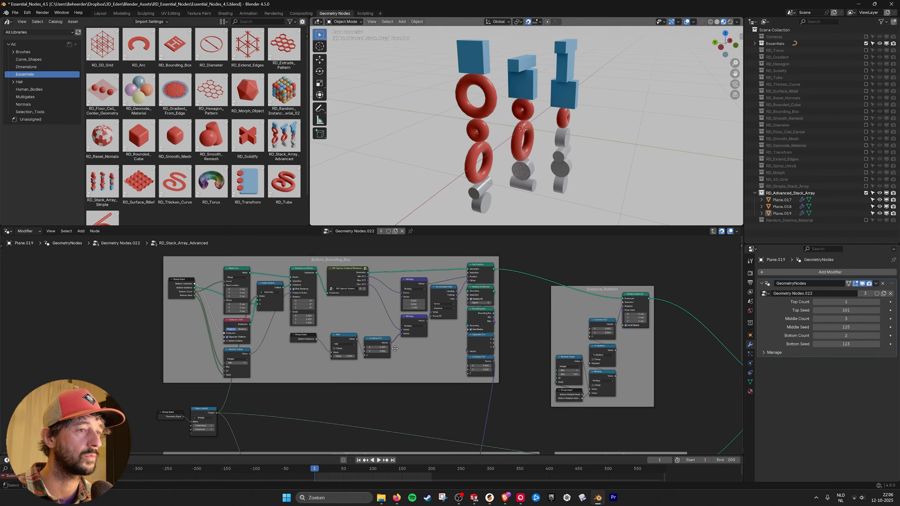
pyautogui.scroll(2, 390, 346)
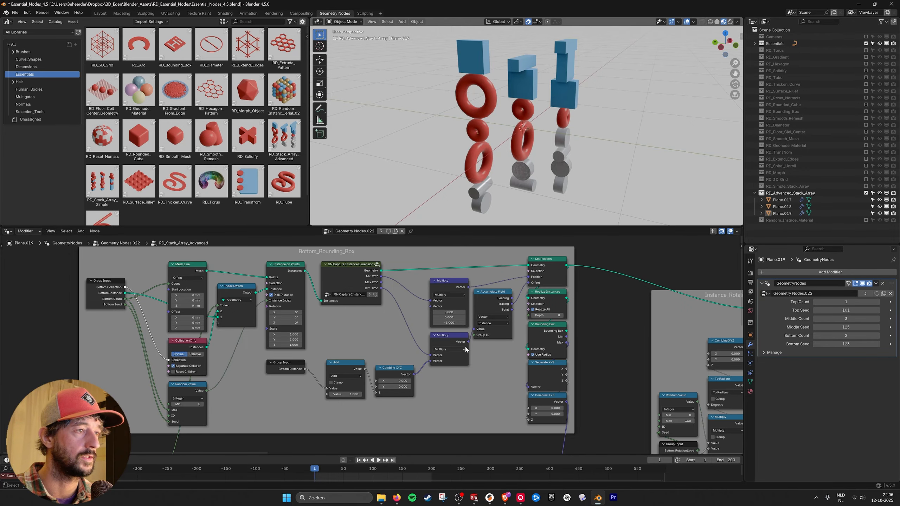
# Step: Examine the Middle_Bounding_Box frame and the Instance_Rotation frame beside it
pyautogui.moveTo(474, 372); pyautogui.dragTo(522, 122, button='middle')
pyautogui.scroll(-1, 524, 142)
pyautogui.scroll(-4, 545, 406)
pyautogui.scroll(1, 545, 406)
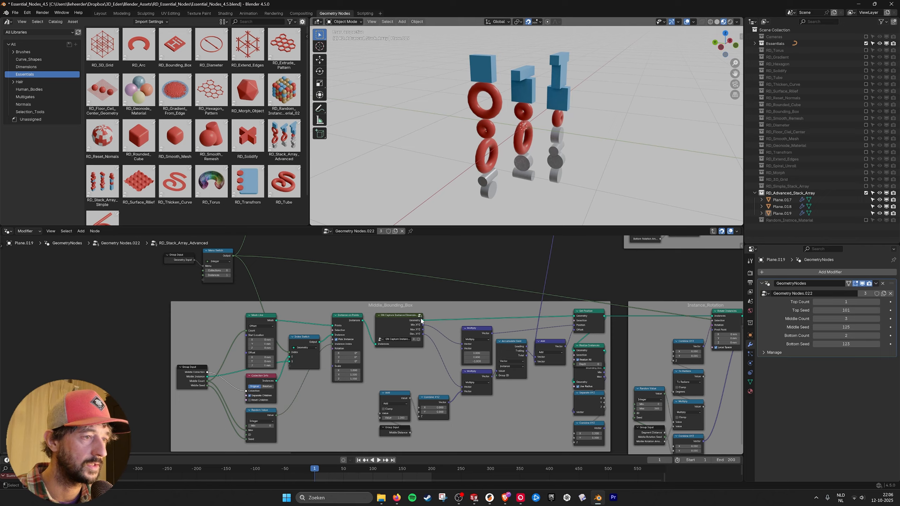
pyautogui.scroll(-1, 410, 316)
pyautogui.moveTo(692, 351); pyautogui.dragTo(429, 330, button='middle')
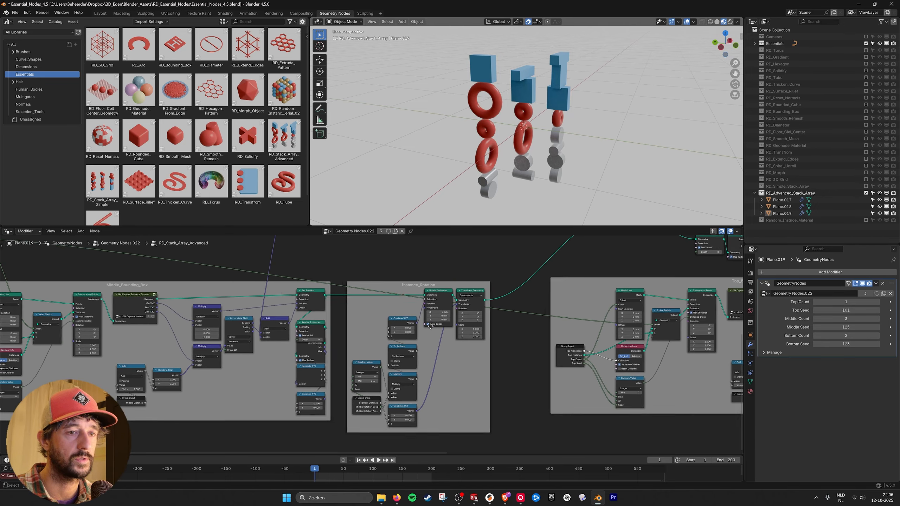
pyautogui.moveTo(520, 277)
pyautogui.mouseDown(button='middle')
pyautogui.moveTo(515, 434)
pyautogui.moveTo(532, 288)
pyautogui.mouseUp(button='middle')
pyautogui.scroll(2, 532, 376)
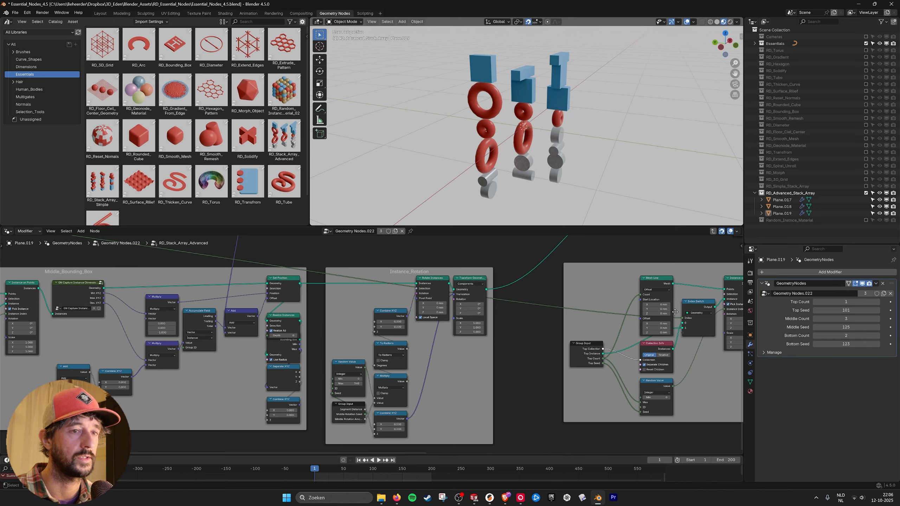
# Step: Examine the Top_Bounding_Box frame and its Instance_Rotation frame within the advanced stack array group
pyautogui.moveTo(674, 314); pyautogui.dragTo(386, 342, button='middle')
pyautogui.scroll(-2, 386, 341)
pyautogui.moveTo(485, 332); pyautogui.dragTo(442, 339, button='middle')
pyautogui.scroll(1, 472, 333)
pyautogui.scroll(-3, 373, 300)
pyautogui.moveTo(326, 268); pyautogui.dragTo(423, 329, button='middle')
pyautogui.moveTo(555, 357); pyautogui.dragTo(495, 326, button='middle')
pyautogui.moveTo(735, 376); pyautogui.dragTo(500, 325, button='middle')
pyautogui.scroll(3, 422, 326)
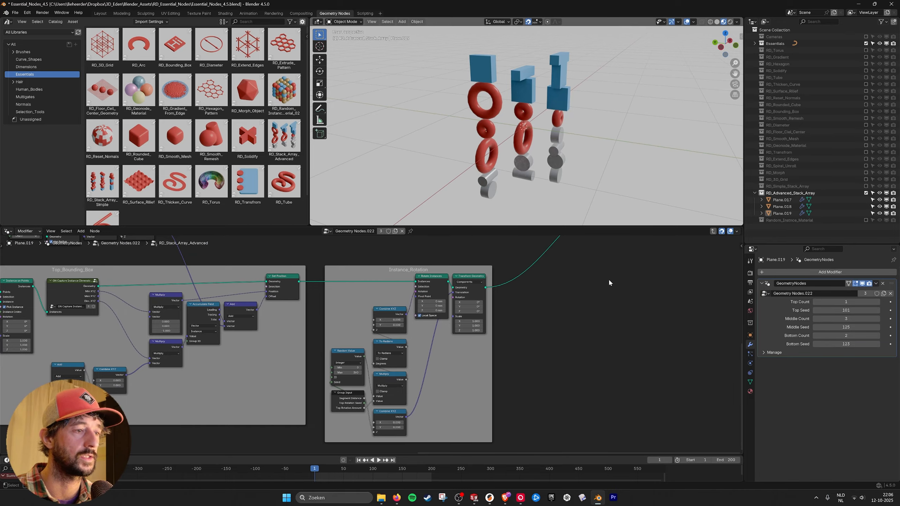
# Step: Inspect the GN Capture Instance Dimensions group nested in Middle_Bounding_Box and return to the top-level node tree
pyautogui.moveTo(552, 256); pyautogui.dragTo(650, 281, button='middle')
pyautogui.moveTo(265, 290); pyautogui.dragTo(367, 286, button='middle')
pyautogui.click(331, 288)
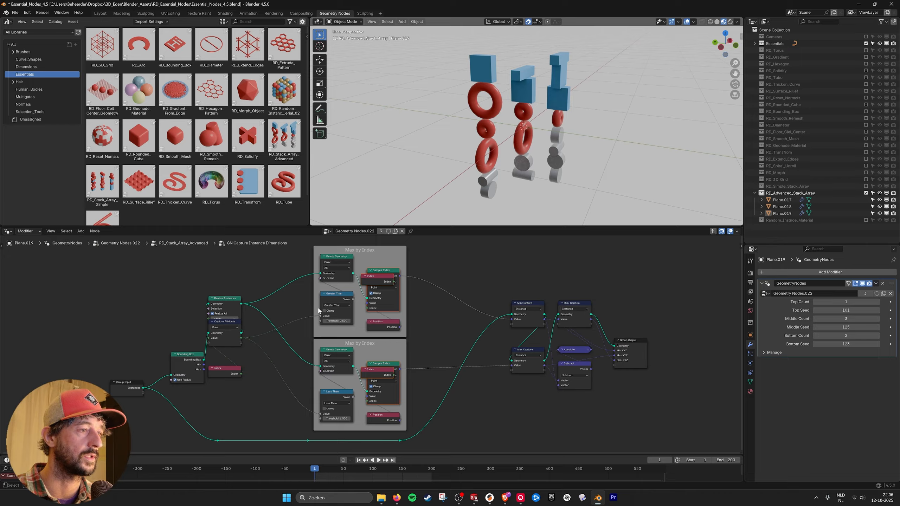
pyautogui.click(497, 253)
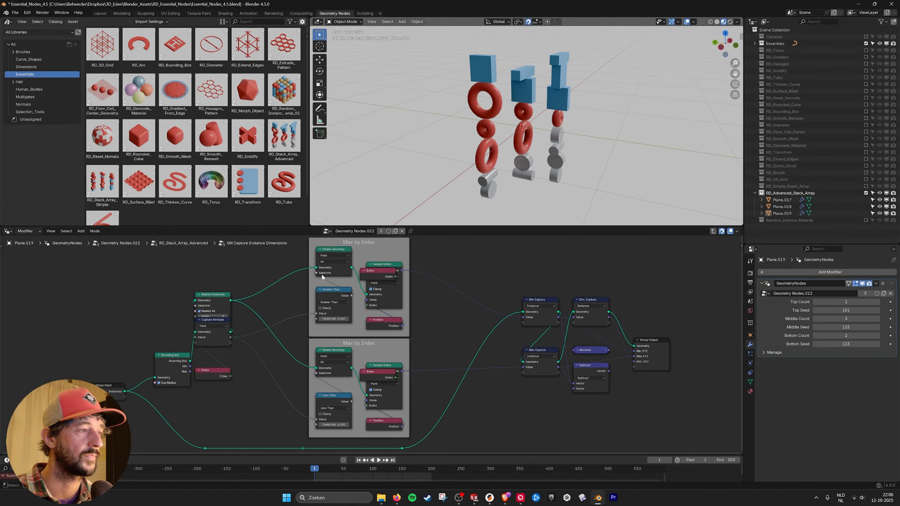
pyautogui.click(714, 231)
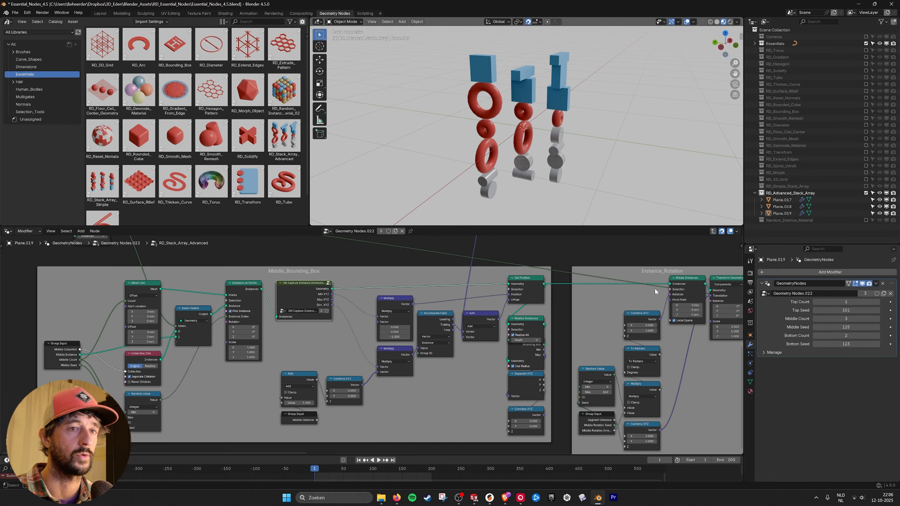
pyautogui.click(714, 231)
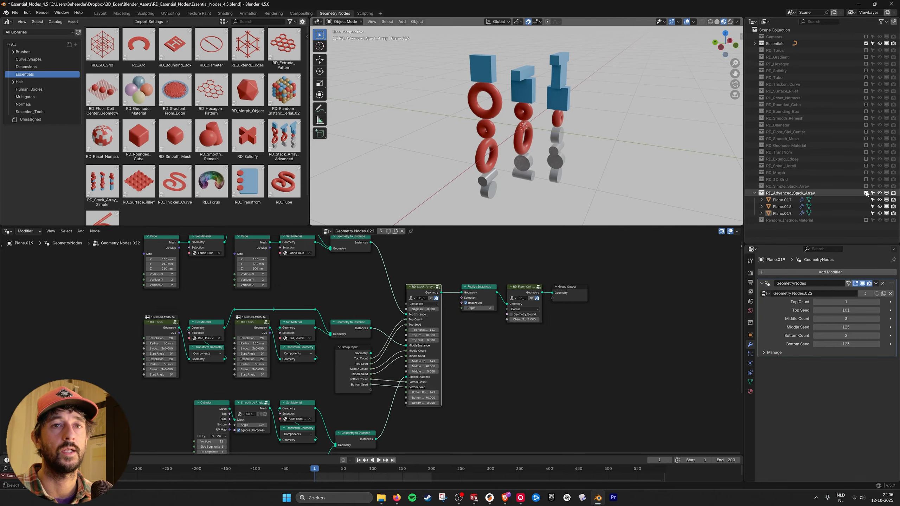
# Step: Hide the RD_Advanced_Stack_Array collection, enable the random instance material collection, and view its sphere grid object through the camera
pyautogui.click(866, 193)
pyautogui.click(866, 200)
pyautogui.click(547, 126)
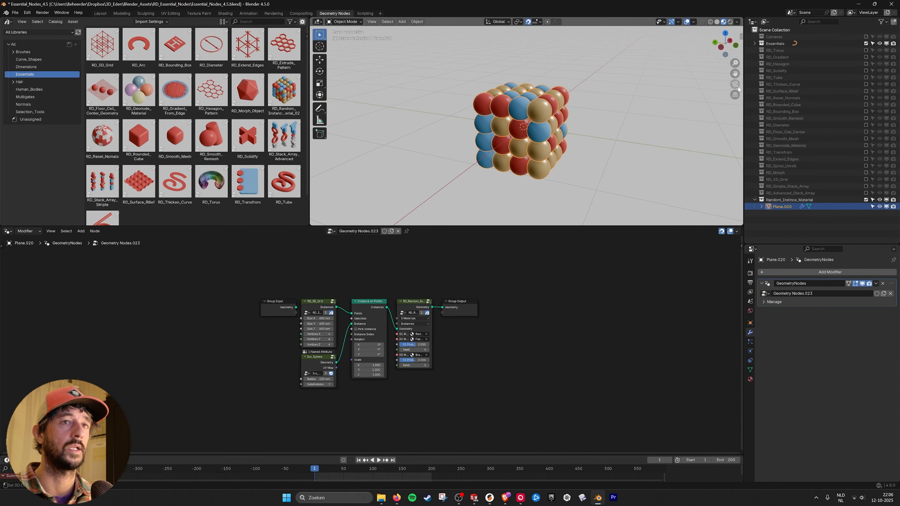
pyautogui.click(736, 85)
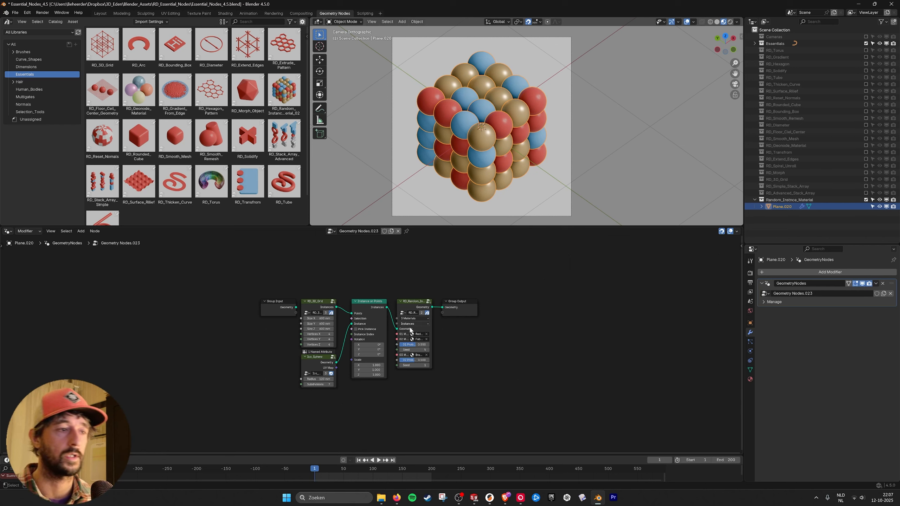
# Step: Set the random instance material node to 2 Materials
pyautogui.scroll(1, 430, 281)
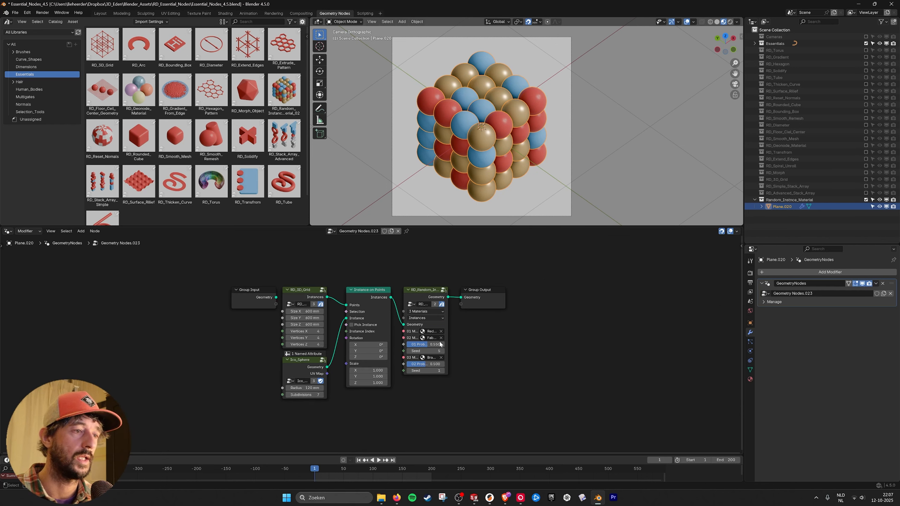
pyautogui.click(426, 296)
pyautogui.scroll(1, 443, 305)
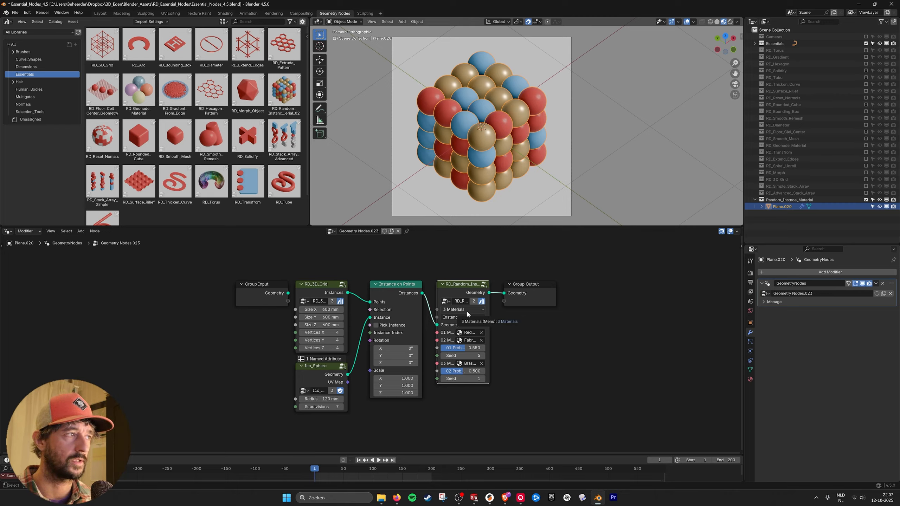
pyautogui.click(526, 266)
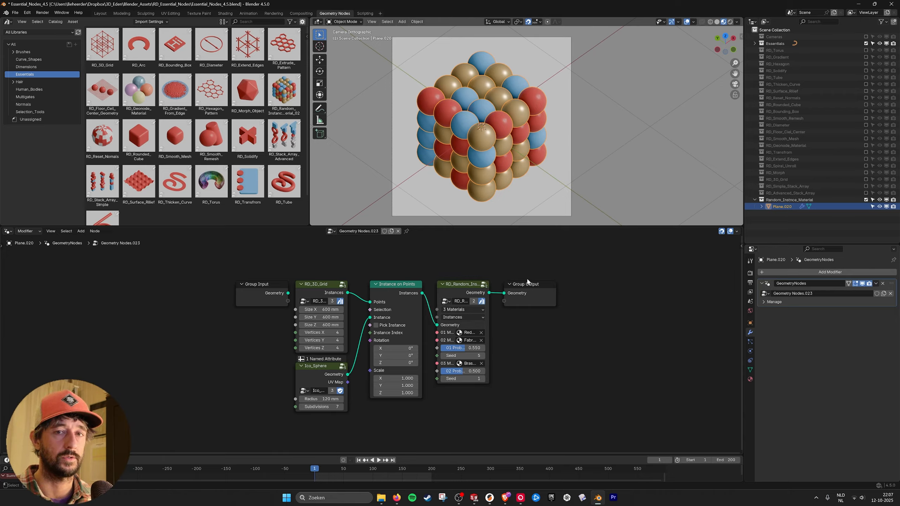
pyautogui.scroll(1, 503, 298)
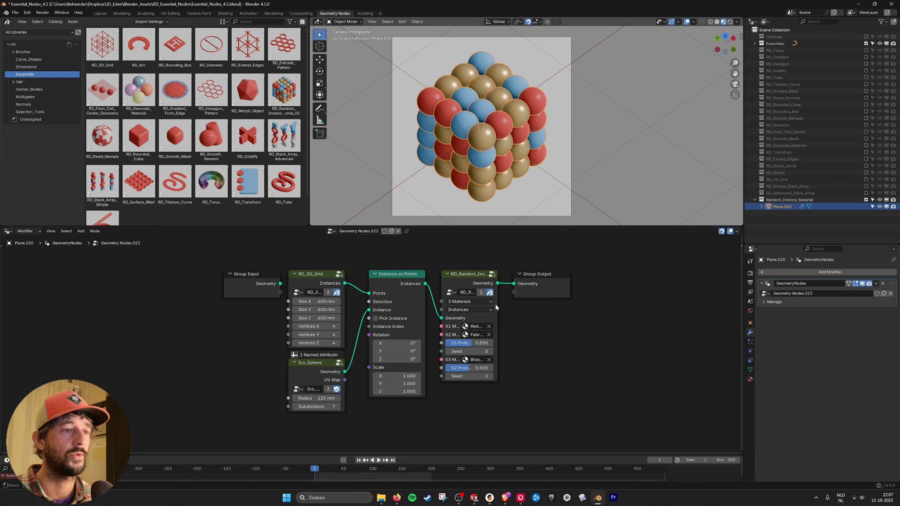
pyautogui.click(469, 301)
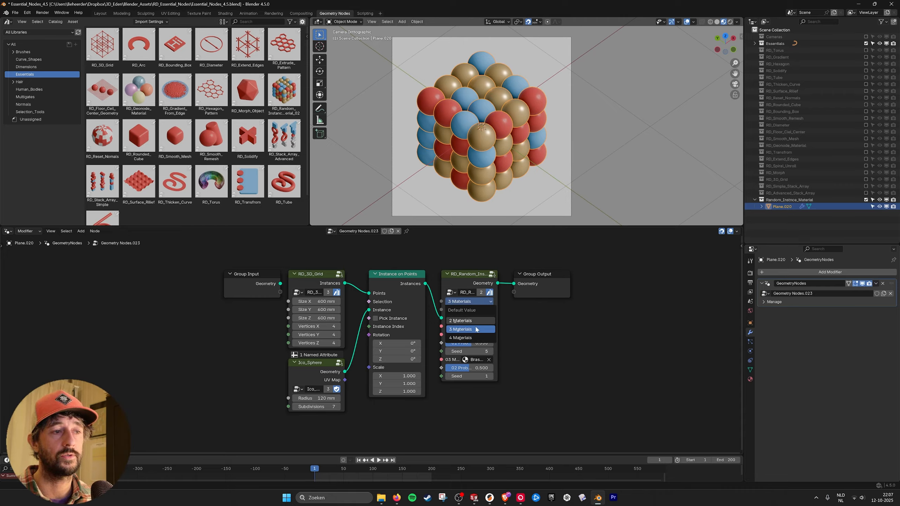
pyautogui.click(477, 329)
pyautogui.click(468, 301)
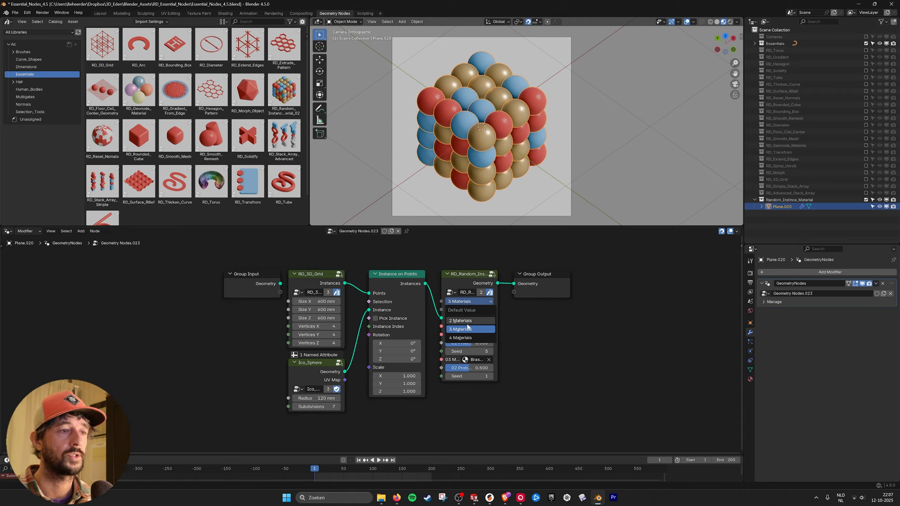
pyautogui.click(467, 321)
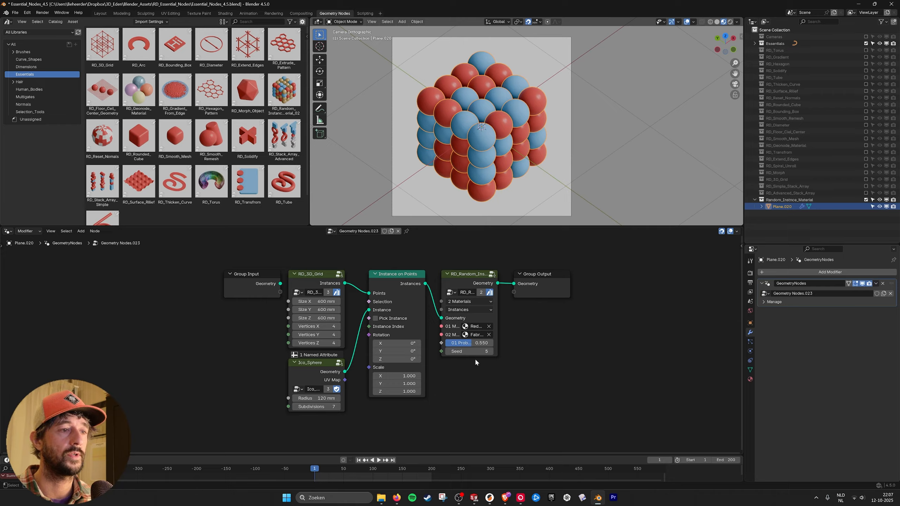
# Step: Try other 01 Probability and Seed values on the random material node, returning them to 0.550 and 5
pyautogui.moveTo(476, 344); pyautogui.dragTo(531, 346)
pyautogui.hotkey('ctrl', 'z')
pyautogui.click(448, 351)
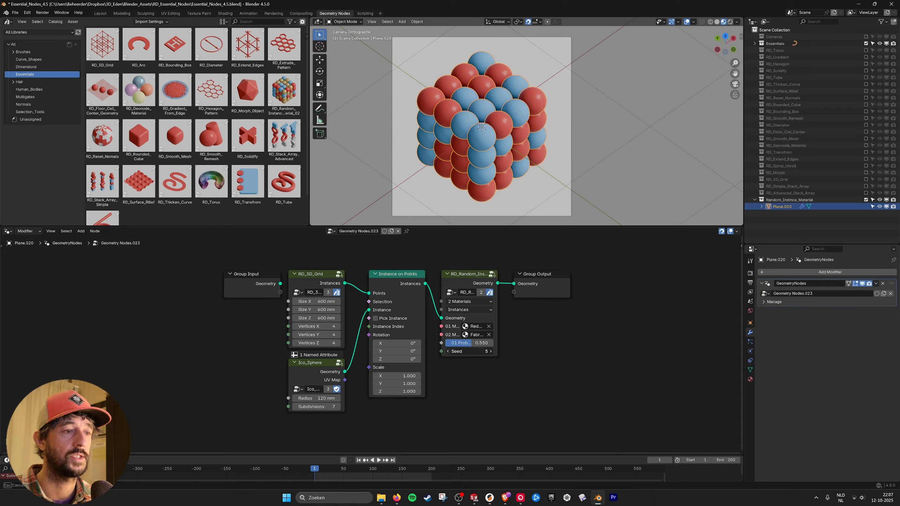
pyautogui.click(490, 351)
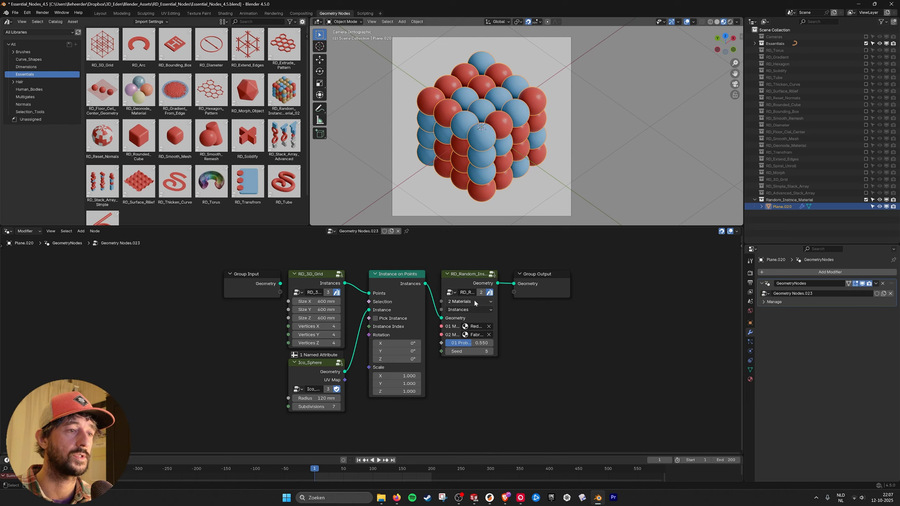
# Step: Set the random material node back to 3 Materials and look over its Instances mode options
pyautogui.click(476, 301)
pyautogui.click(473, 331)
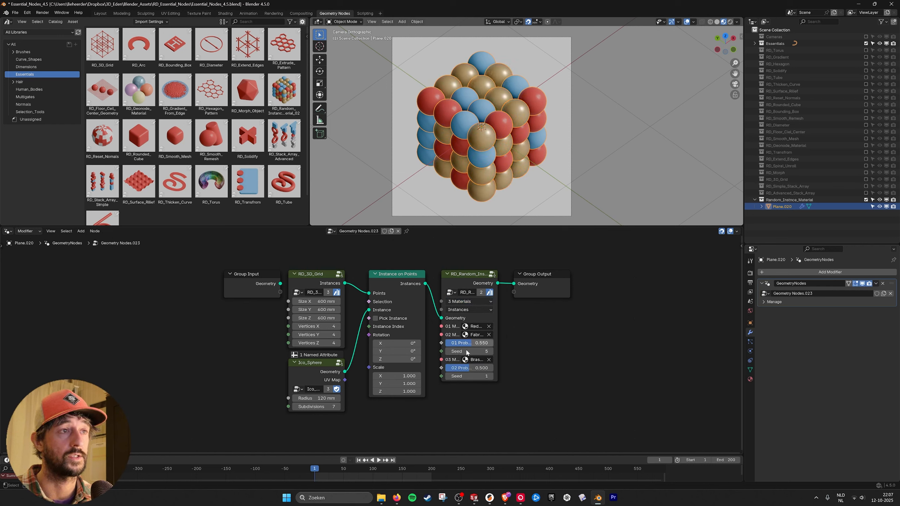
pyautogui.click(475, 301)
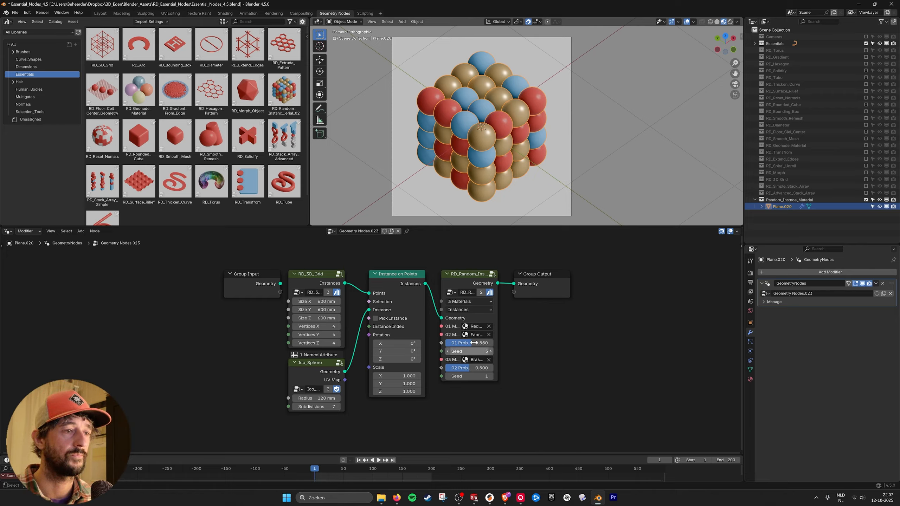
pyautogui.scroll(1, 507, 324)
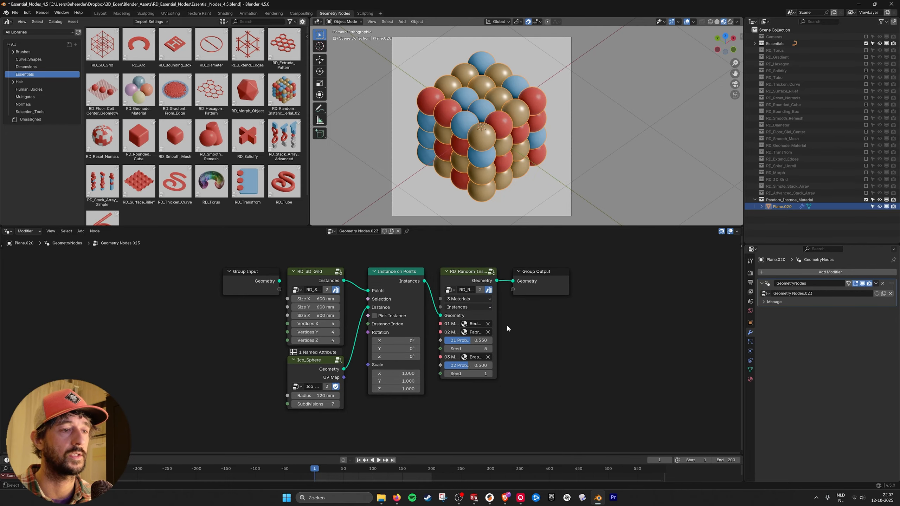
pyautogui.click(488, 307)
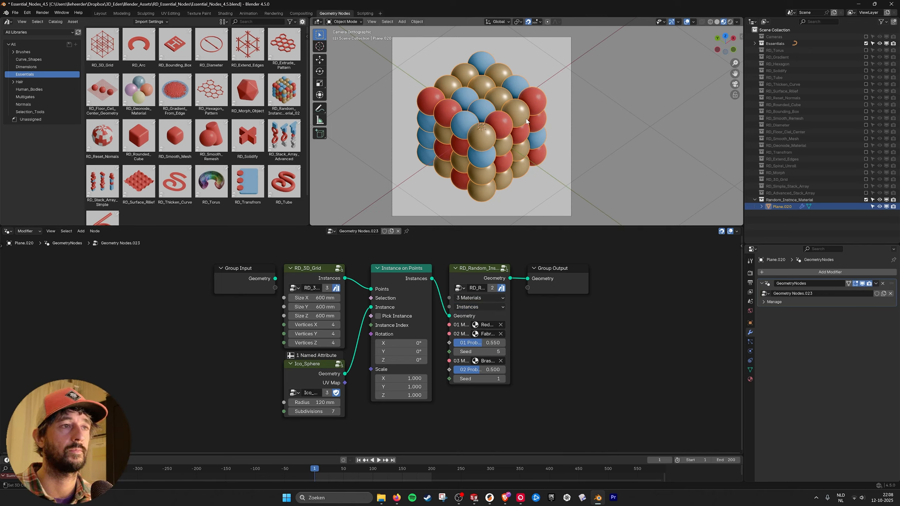
pyautogui.click(481, 307)
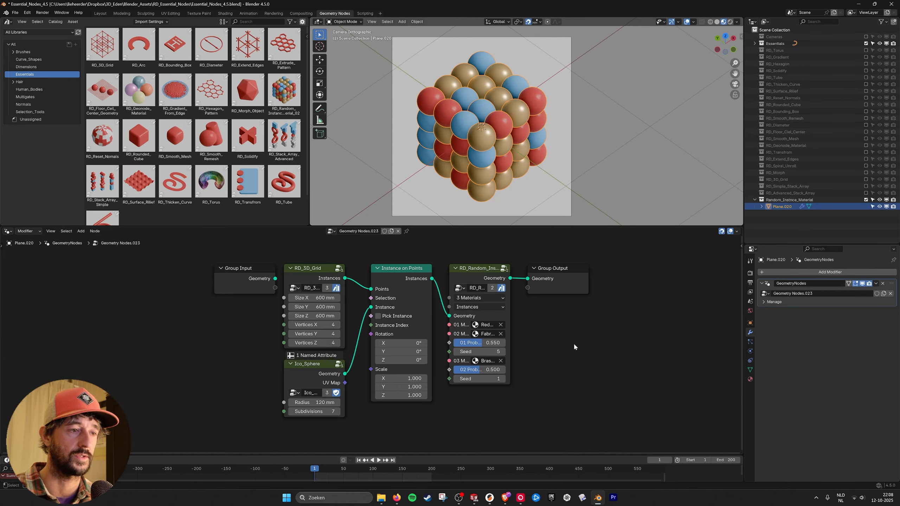
pyautogui.scroll(2, 574, 343)
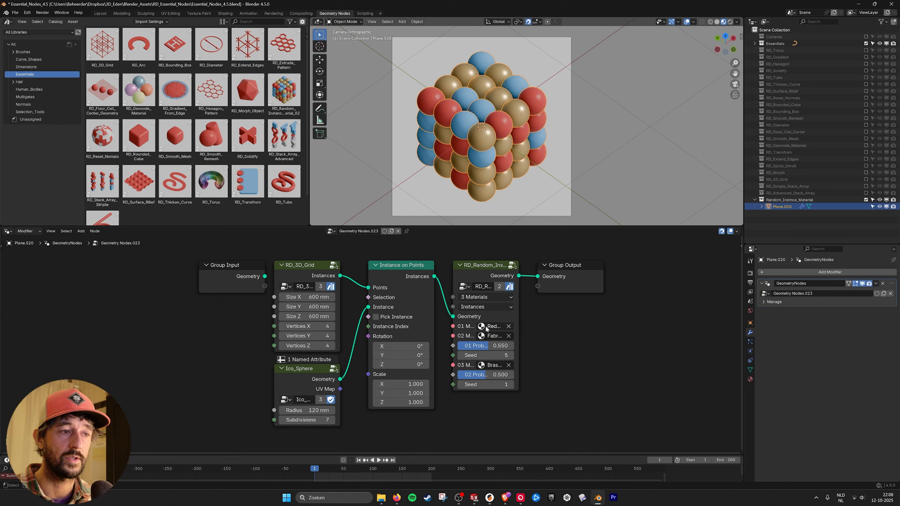
# Step: Try a 02 Probability of about 0.903 on the random material node, then reset it to 0.500
pyautogui.moveTo(490, 375); pyautogui.dragTo(512, 376)
pyautogui.moveTo(488, 346)
pyautogui.mouseDown()
pyautogui.moveTo(467, 346)
pyautogui.moveTo(489, 345)
pyautogui.mouseUp()
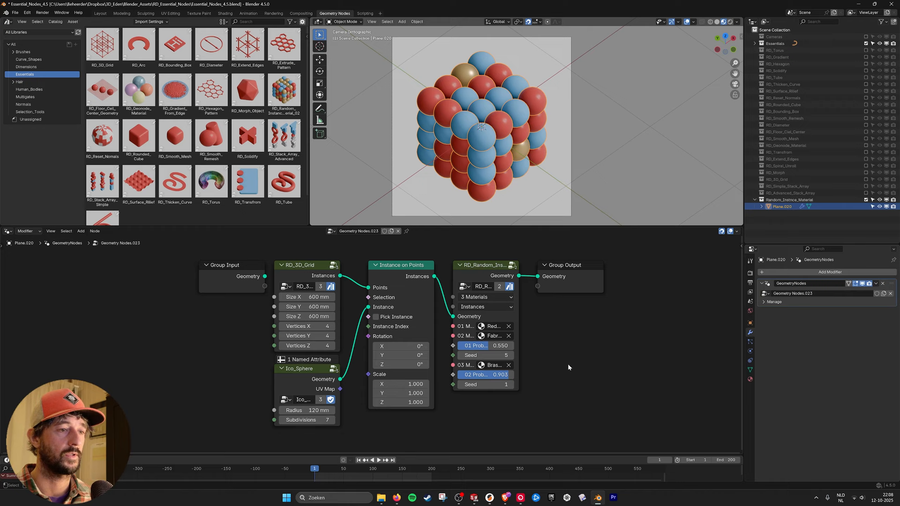
pyautogui.press('BackSpace')
pyautogui.moveTo(571, 333); pyautogui.dragTo(570, 336, button='middle')
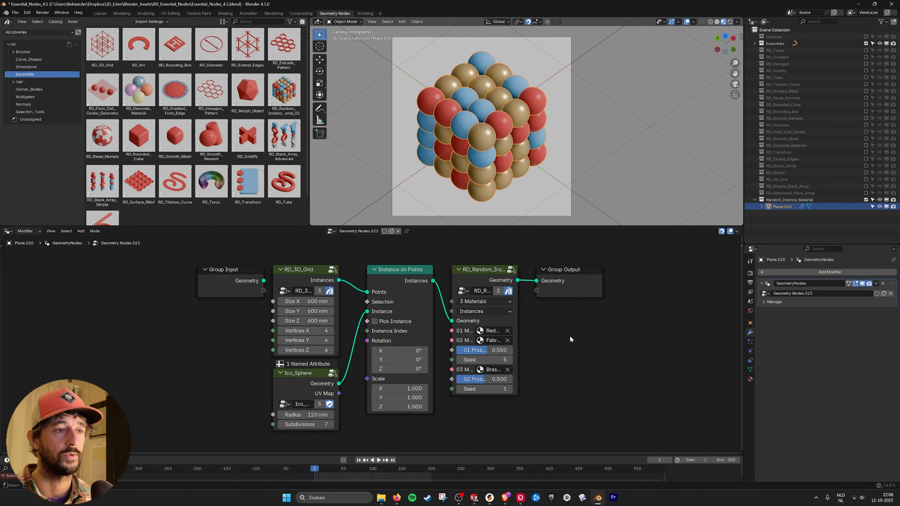
# Step: Switch the random material node to Mesh Islands mode and move it with Group Output away from Instance on Points
pyautogui.click(487, 310)
pyautogui.click(488, 334)
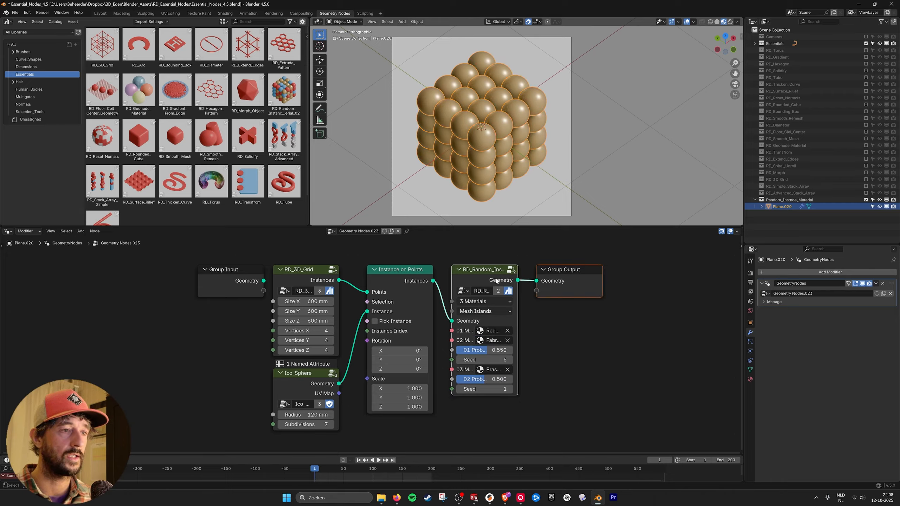
pyautogui.moveTo(495, 273); pyautogui.dragTo(635, 276)
pyautogui.moveTo(431, 305); pyautogui.dragTo(415, 291, button='middle')
pyautogui.scroll(-1, 414, 291)
# Step: Insert a Realize Instances node between Instance on Points and the random material node, placed beside Instance on Points
pyautogui.click(386, 264)
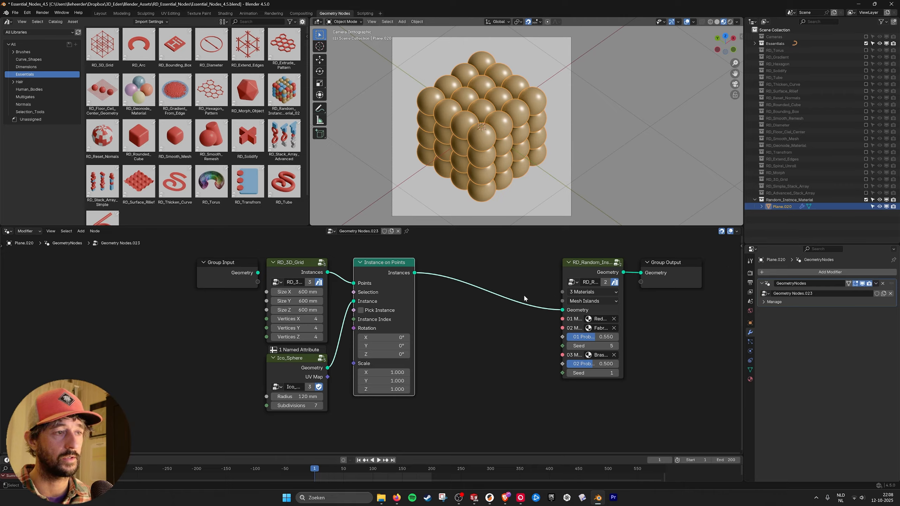
pyautogui.hotkey('shift', 'a')
pyautogui.write('real')
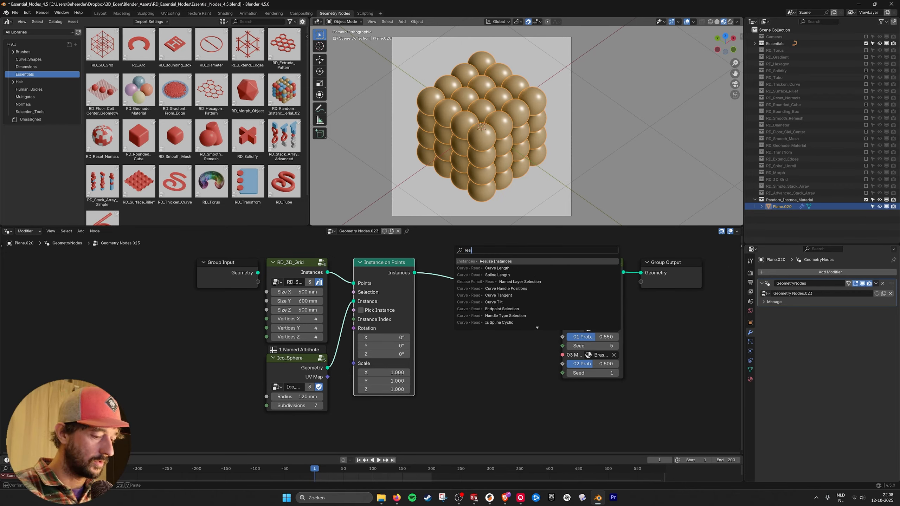
pyautogui.press('Return')
pyautogui.click(479, 256)
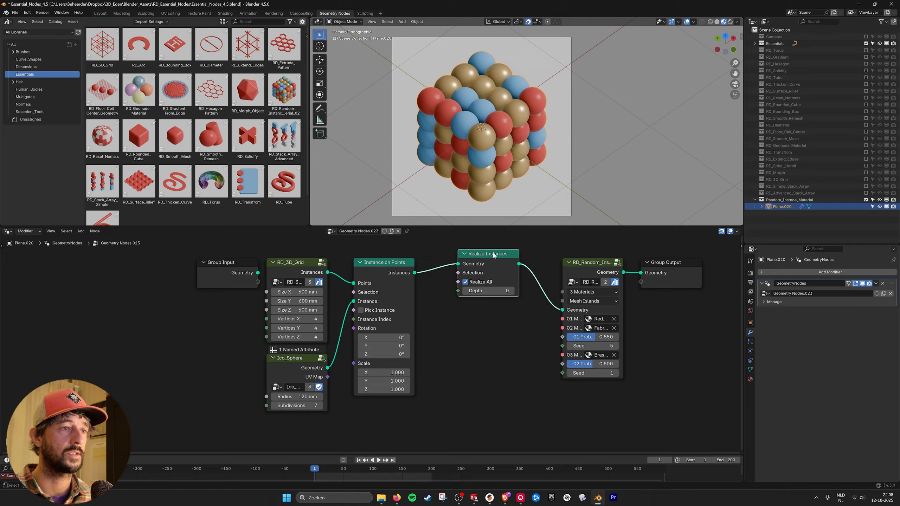
pyautogui.moveTo(480, 256); pyautogui.dragTo(453, 265)
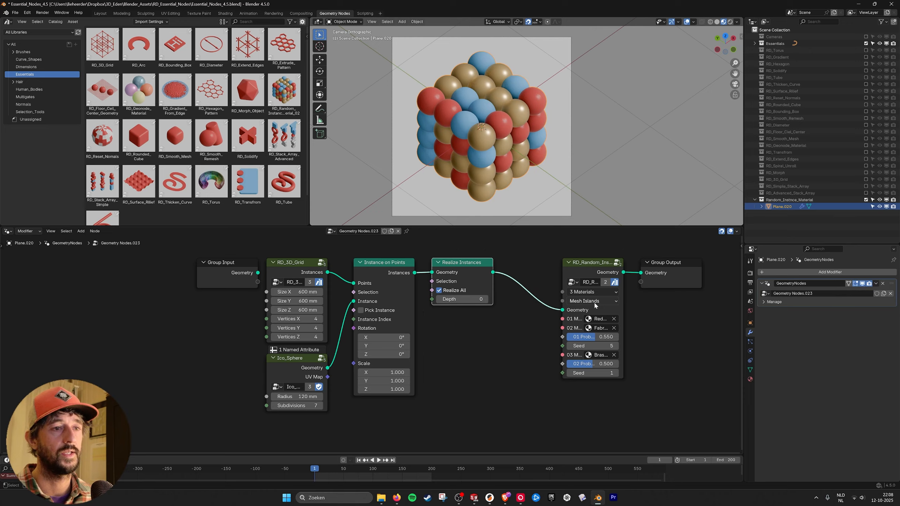
pyautogui.click(600, 293)
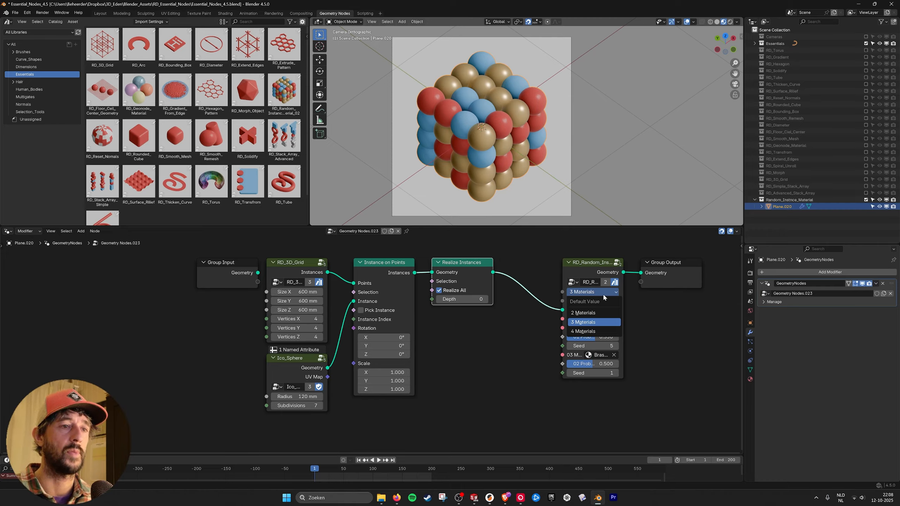
pyautogui.click(602, 271)
pyautogui.click(514, 278)
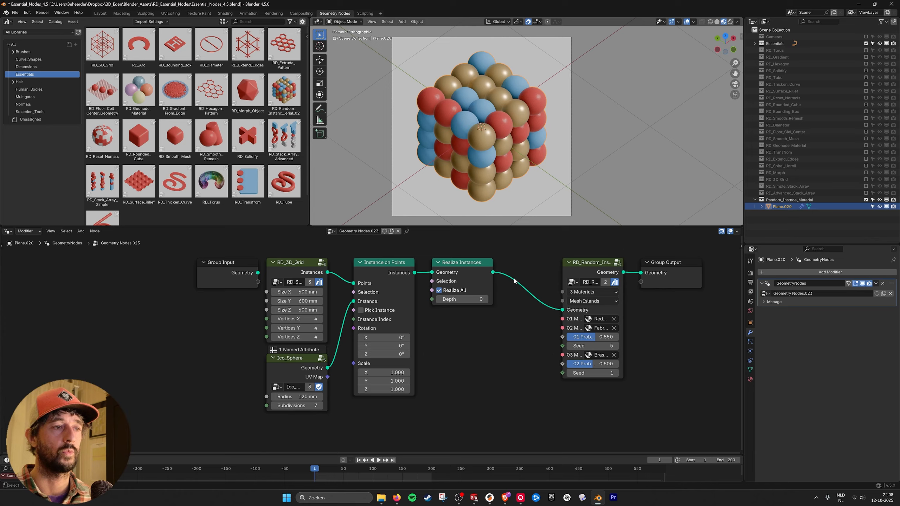
# Step: Remove the Realize Instances node, keeping the geometry link intact, and set the random material node to Instances mode
pyautogui.moveTo(515, 275); pyautogui.dragTo(524, 279, button='middle')
pyautogui.keyDown('alt'); pyautogui.moveTo(479, 268); pyautogui.dragTo(497, 362); pyautogui.keyUp('alt')
pyautogui.press('Delete')
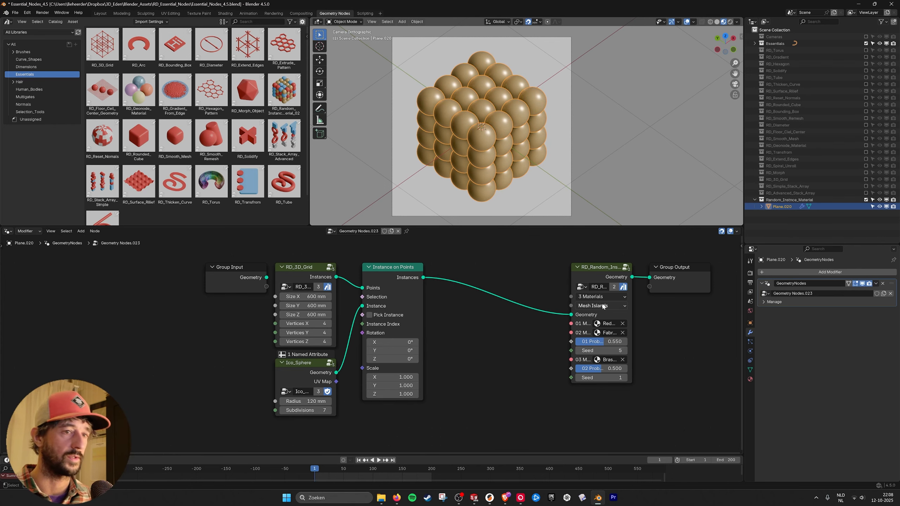
pyautogui.click(602, 306)
pyautogui.click(601, 337)
# Step: Move the random material node and Group Output back next to Instance on Points
pyautogui.moveTo(583, 241); pyautogui.dragTo(713, 332)
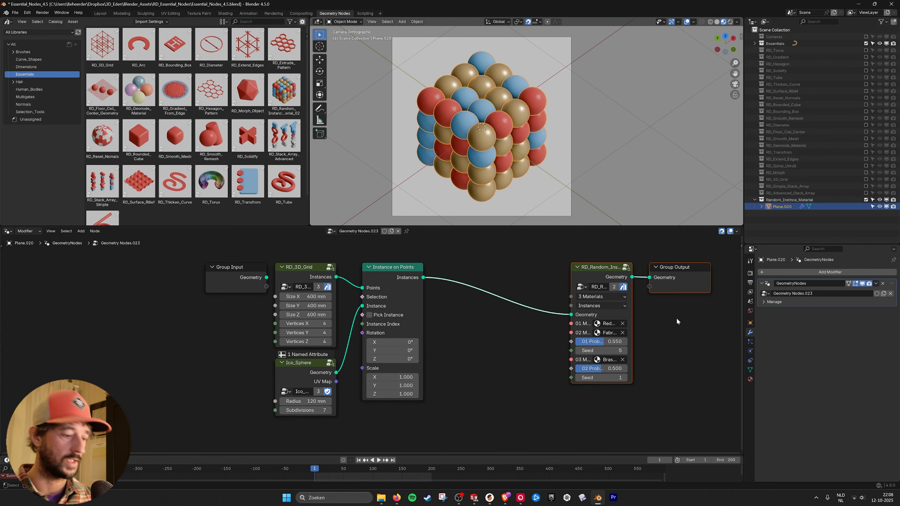
pyautogui.press('g')
pyautogui.click(546, 318)
pyautogui.scroll(-1, 532, 330)
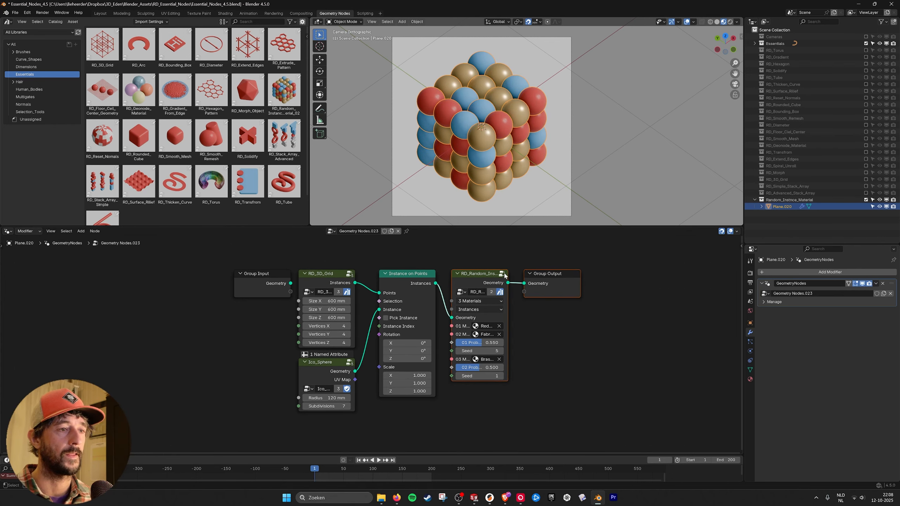
# Step: Open the RD_Random_Instance_Material_02 group and examine its first Random Value, Index and Separate Geometry nodes
pyautogui.press('Tab')
pyautogui.scroll(-2, 529, 316)
pyautogui.moveTo(461, 275); pyautogui.dragTo(425, 285, button='middle')
pyautogui.scroll(1, 425, 285)
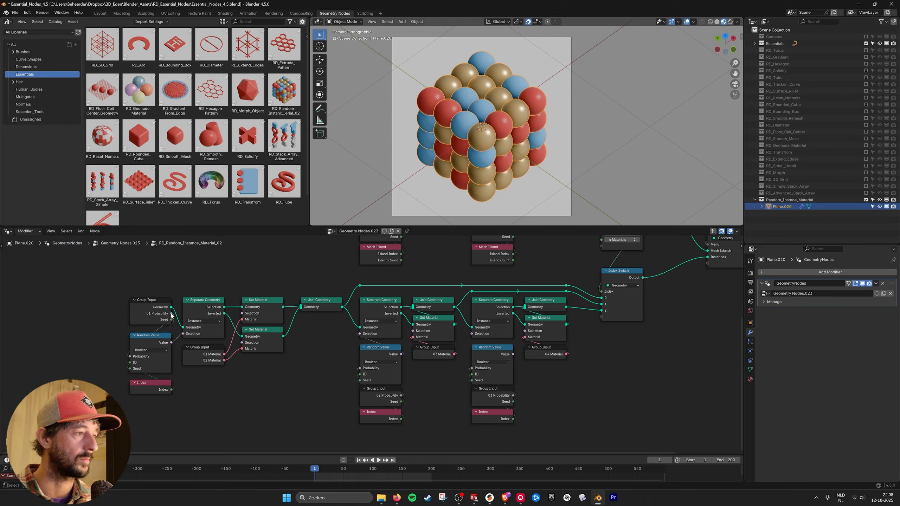
pyautogui.click(147, 337)
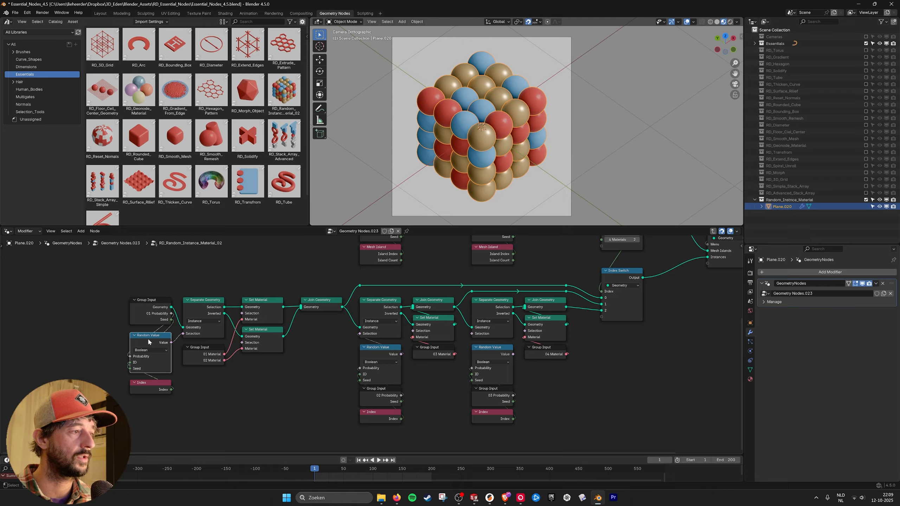
pyautogui.click(150, 386)
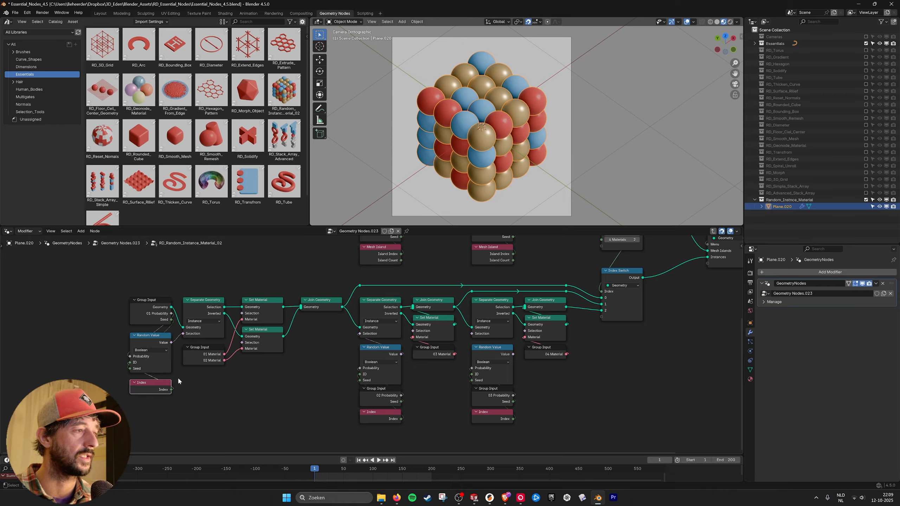
pyautogui.click(198, 311)
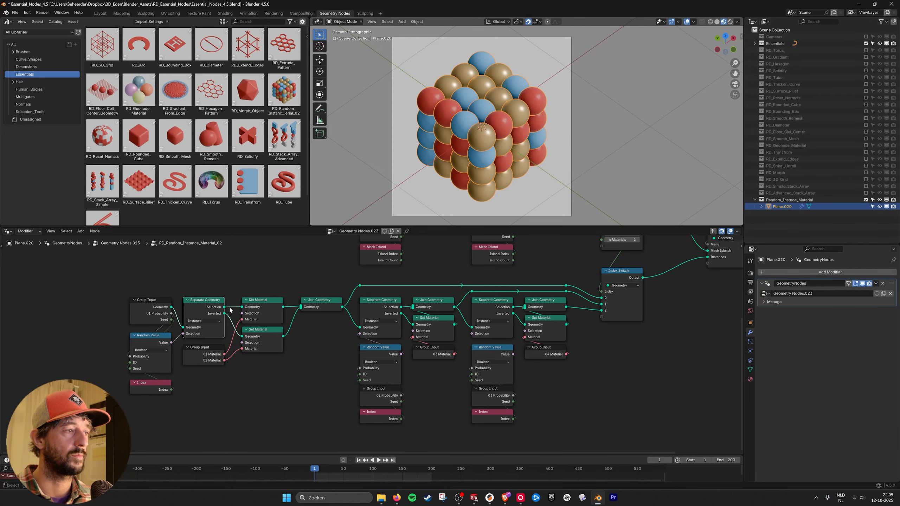
# Step: Examine the remaining instance, mesh island and switch nodes in the group, then return to the top-level node tree
pyautogui.moveTo(263, 332); pyautogui.dragTo(162, 335, button='middle')
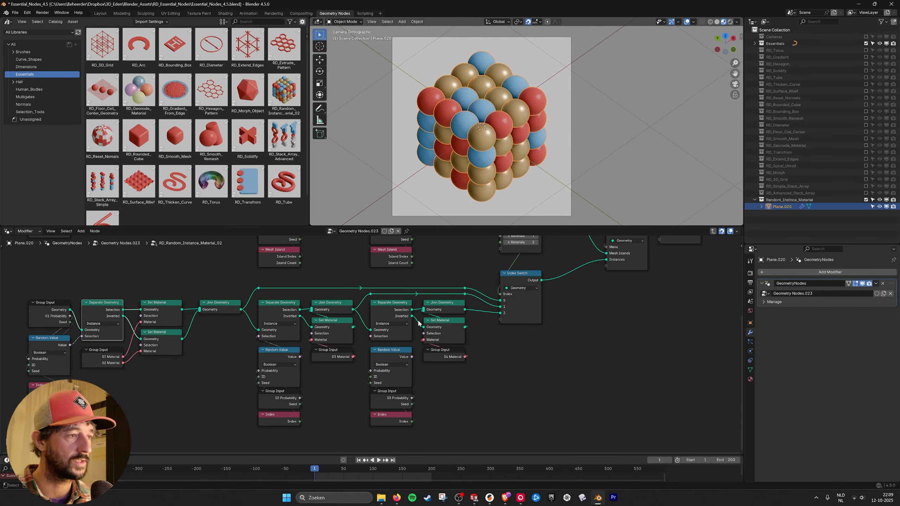
pyautogui.moveTo(440, 255); pyautogui.dragTo(499, 392, button='middle')
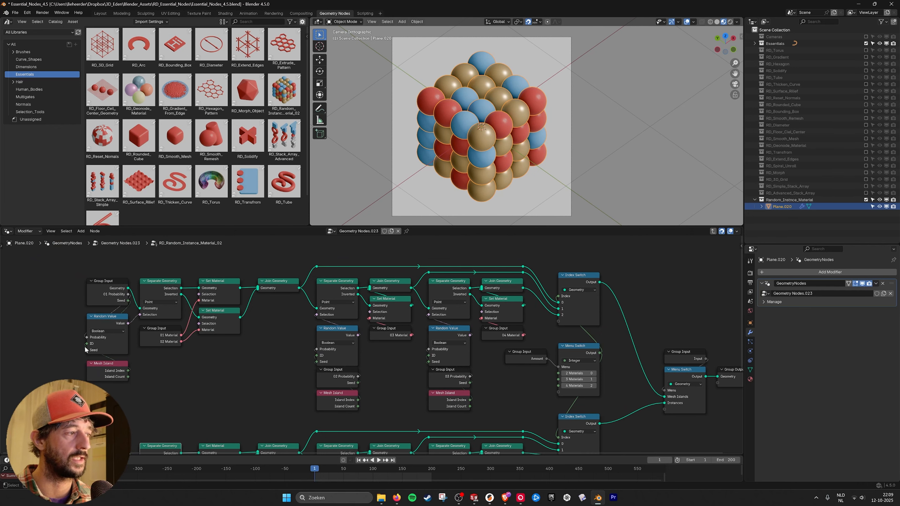
pyautogui.moveTo(606, 378); pyautogui.dragTo(460, 316, button='middle')
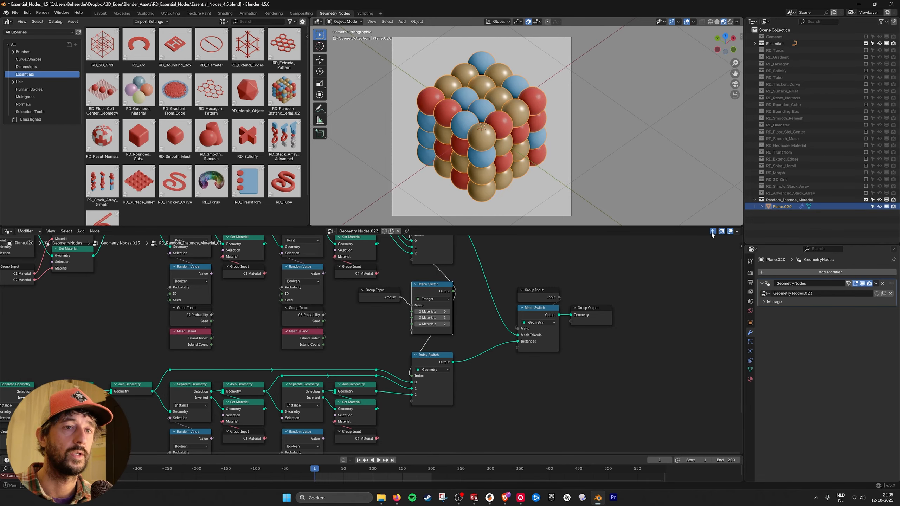
pyautogui.press('Tab')
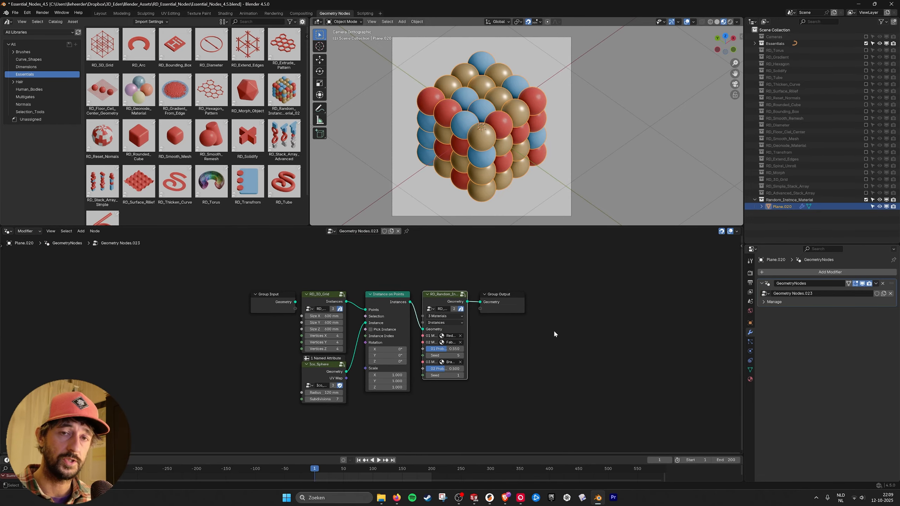